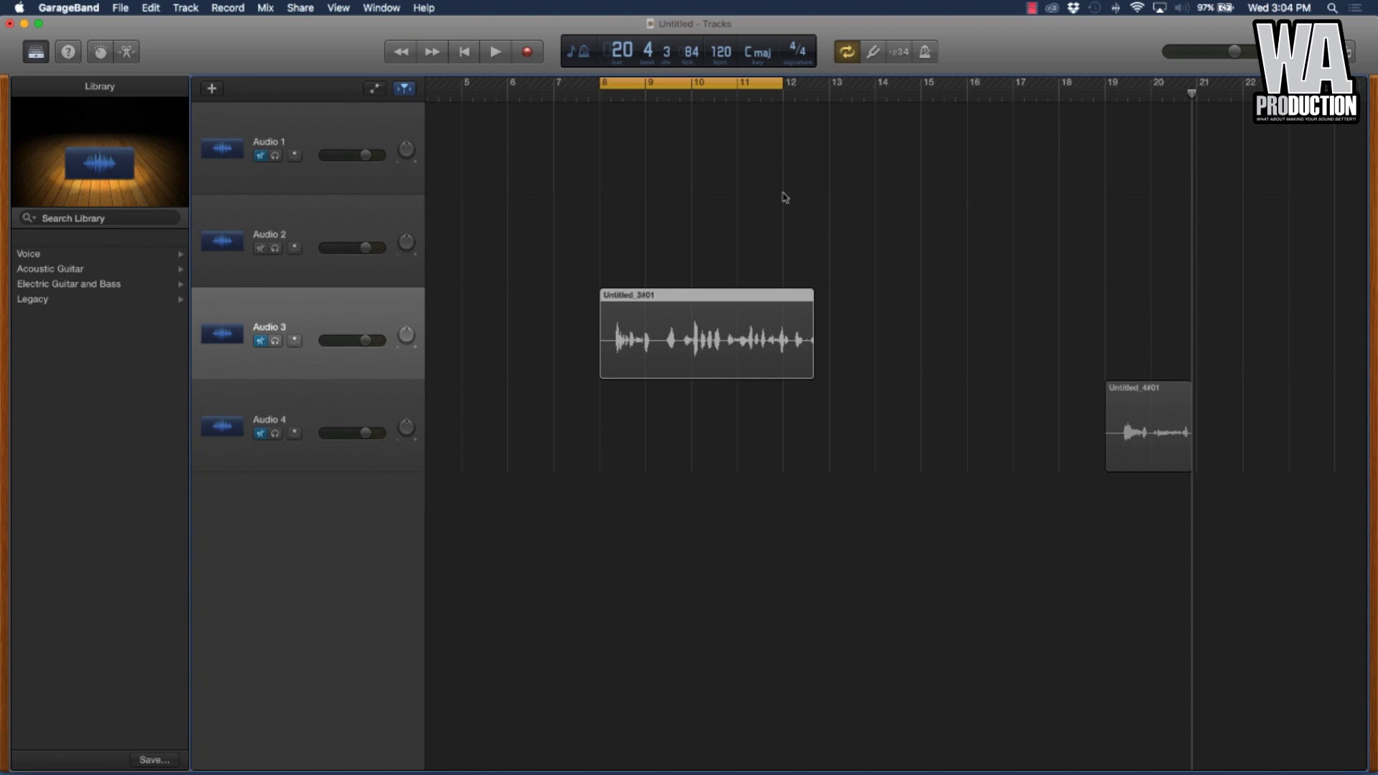
Turn off Cycle mode and lower the Audio 3 track volume to -4.3 dB.
{"action": "scroll", "coordinate": [785, 197], "scroll_direction": "right", "scroll_amount": 1}
{"action": "key", "text": "c"}
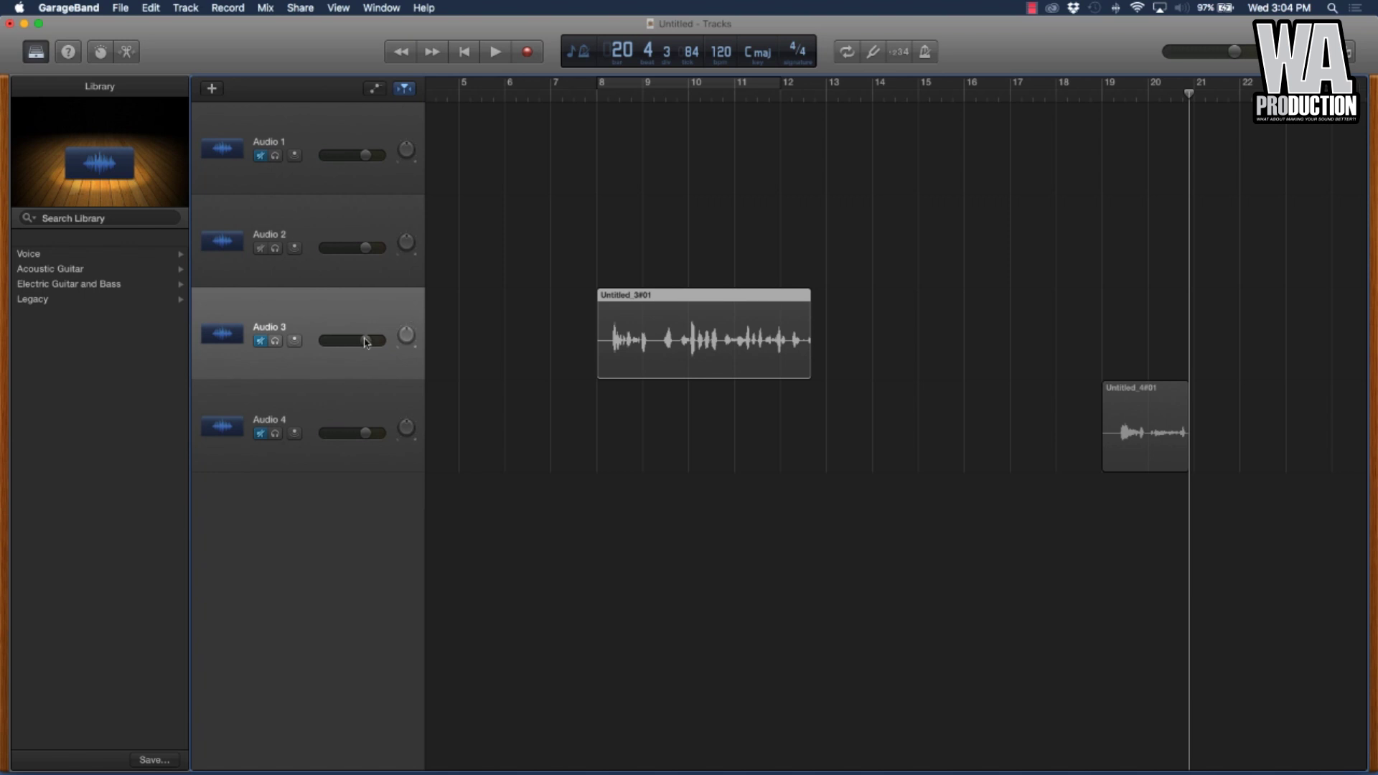
{"action": "mouse_move", "coordinate": [365, 340]}
{"action": "left_mouse_down"}
{"action": "mouse_move", "coordinate": [337, 341]}
{"action": "mouse_move", "coordinate": [362, 340]}
{"action": "mouse_move", "coordinate": [349, 340]}
{"action": "left_mouse_up"}
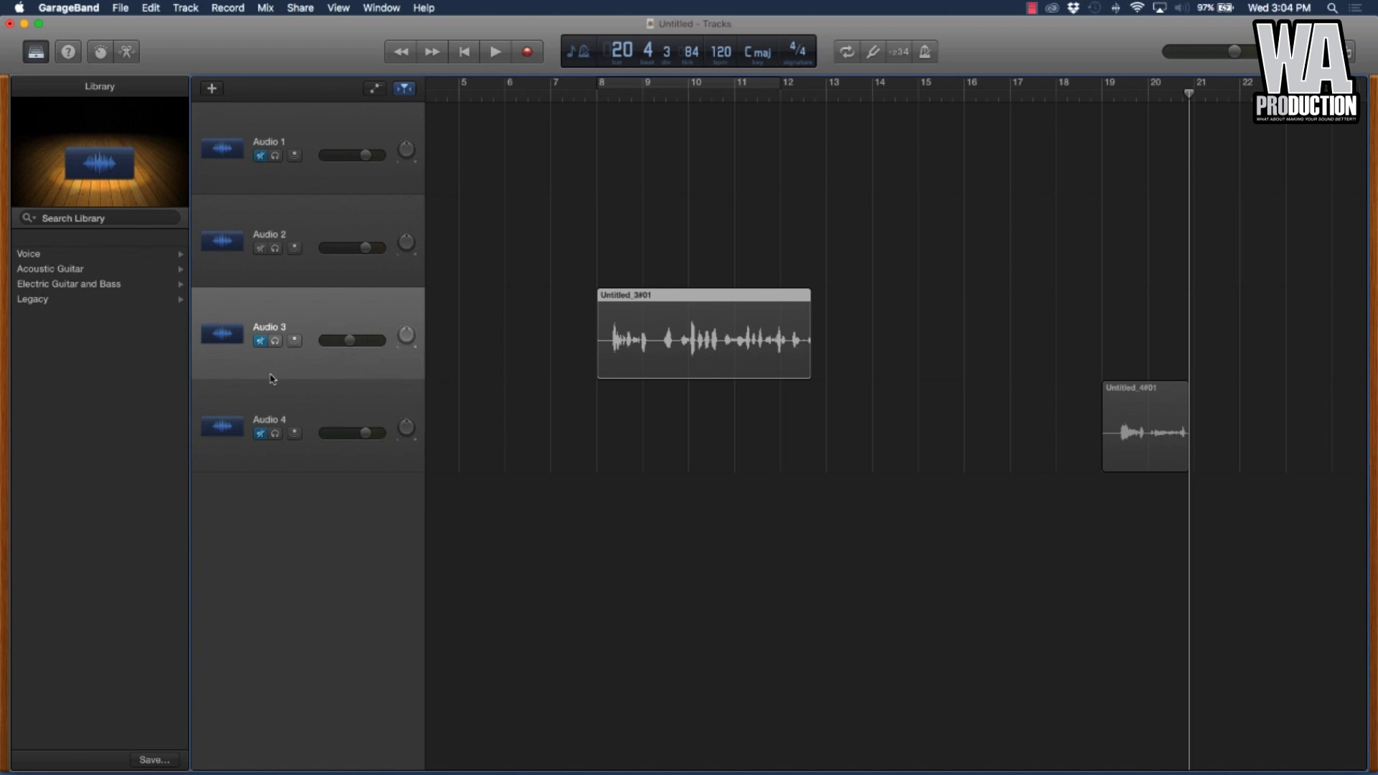
Show Audio 3's smart controls and expand its Plug-ins list in the inspector.
{"action": "left_click", "coordinate": [102, 51]}
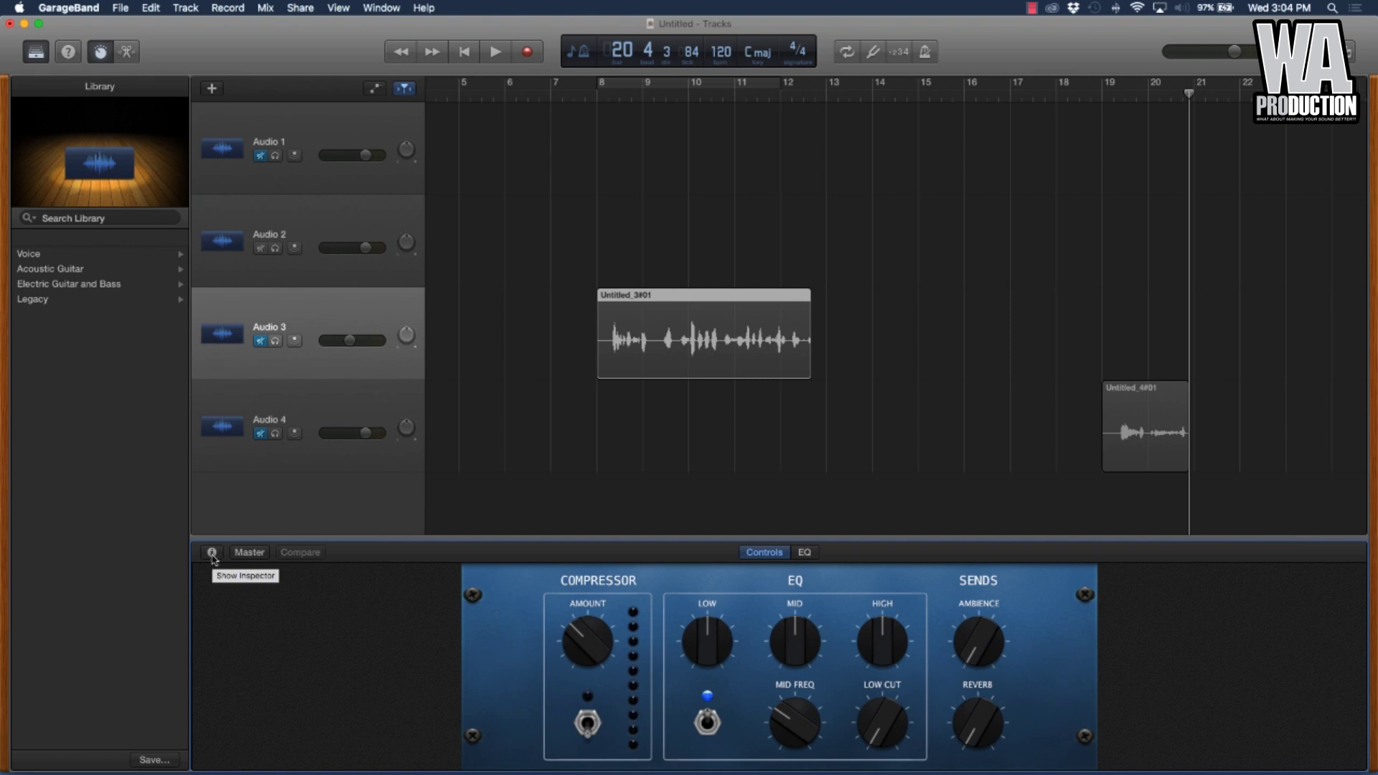
{"action": "left_click", "coordinate": [213, 554]}
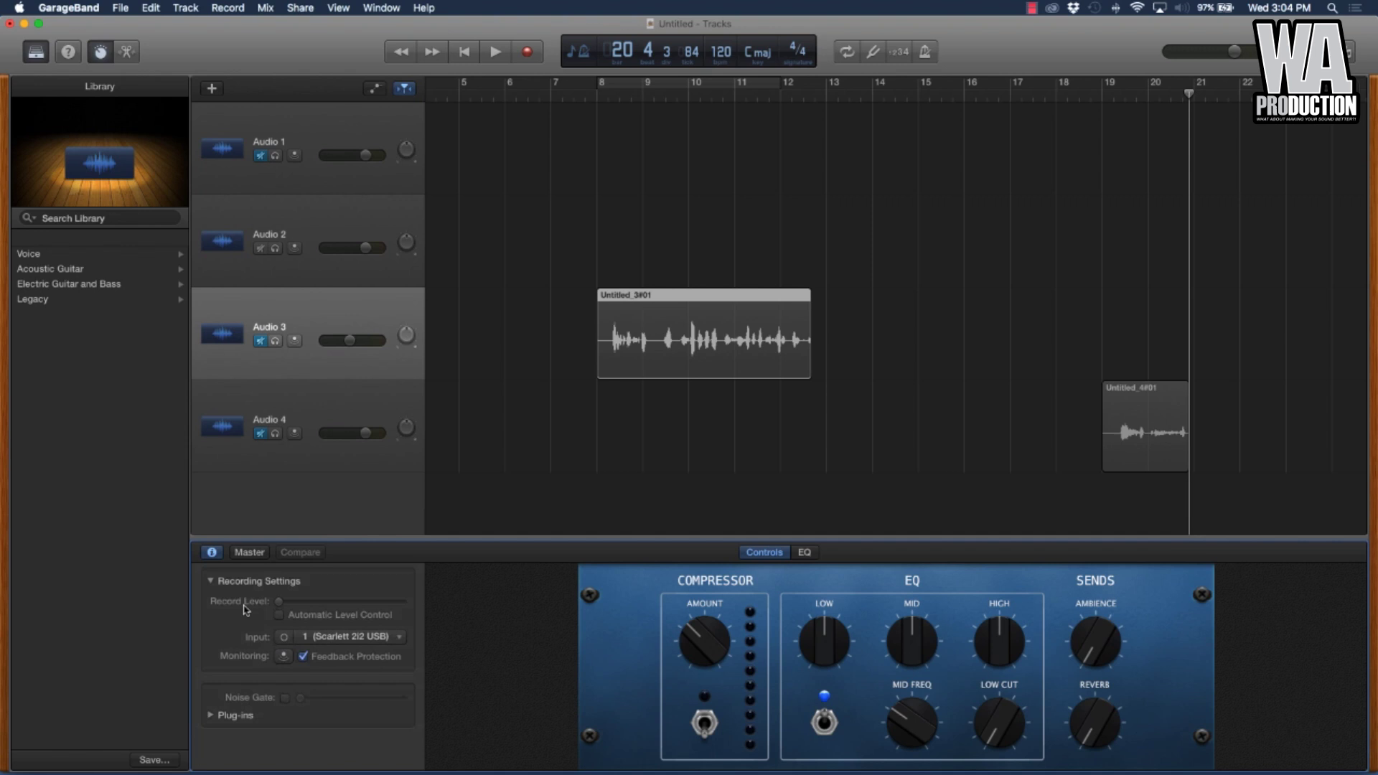
{"action": "left_click", "coordinate": [211, 720]}
{"action": "scroll", "coordinate": [409, 671], "scroll_direction": "down", "scroll_amount": 3}
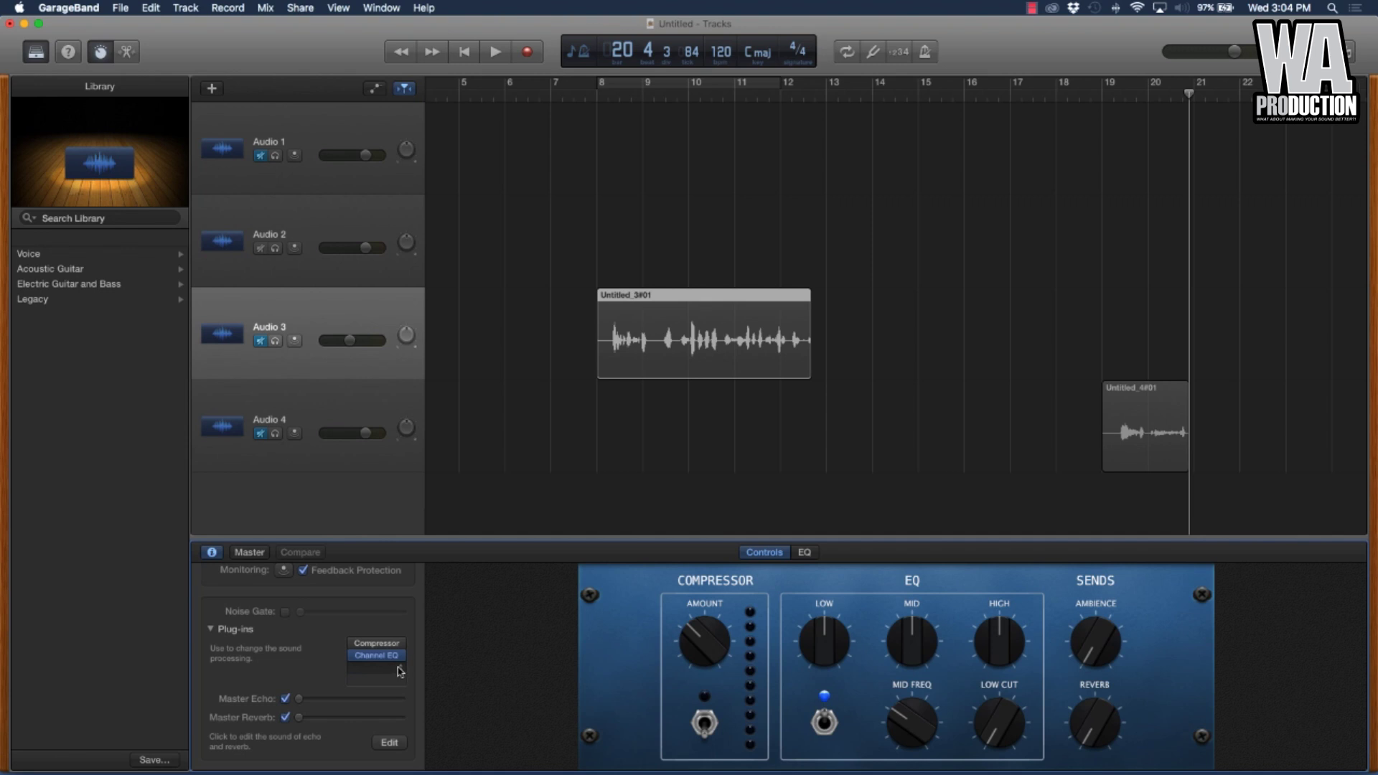
Insert a Dynamics > Compressor plug-in into the empty slot after the Channel EQ.
{"action": "left_click", "coordinate": [400, 671]}
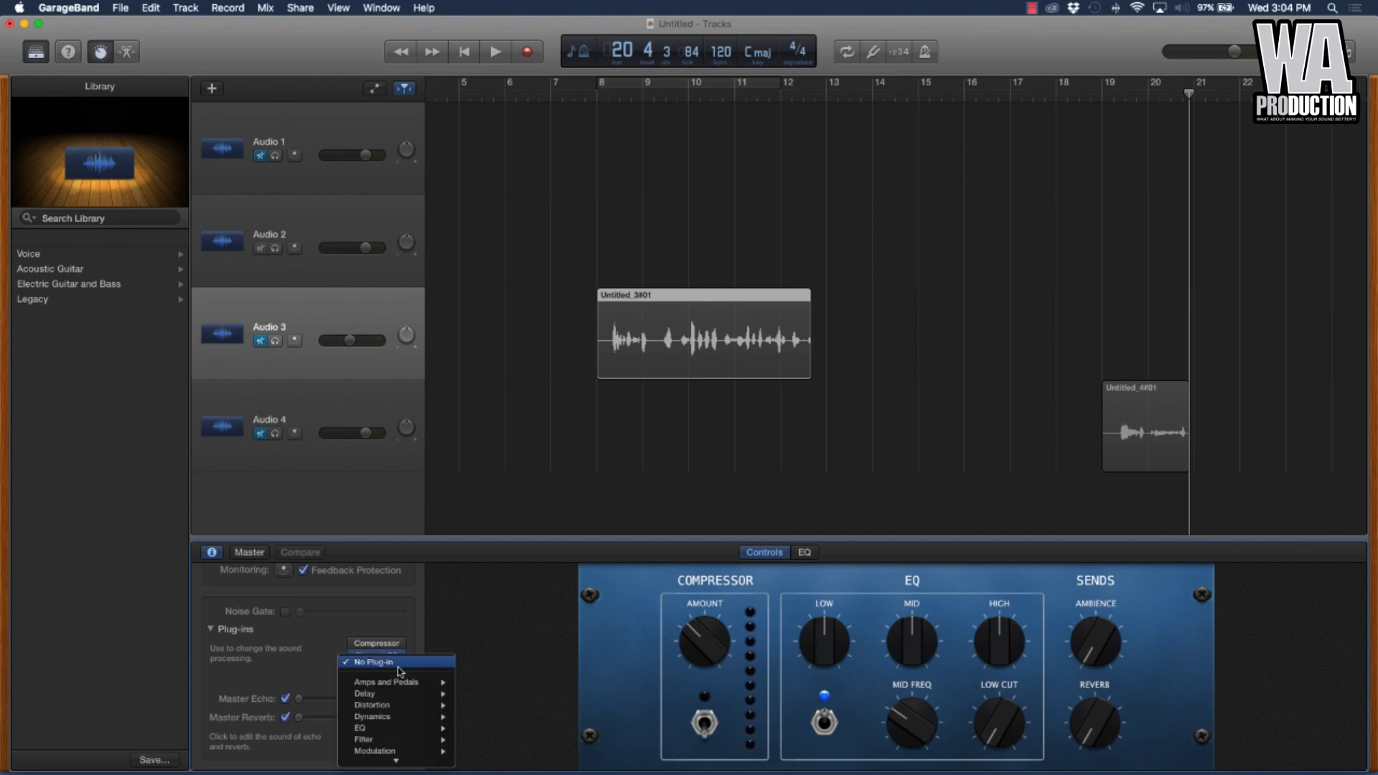
{"action": "mouse_move", "coordinate": [396, 761]}
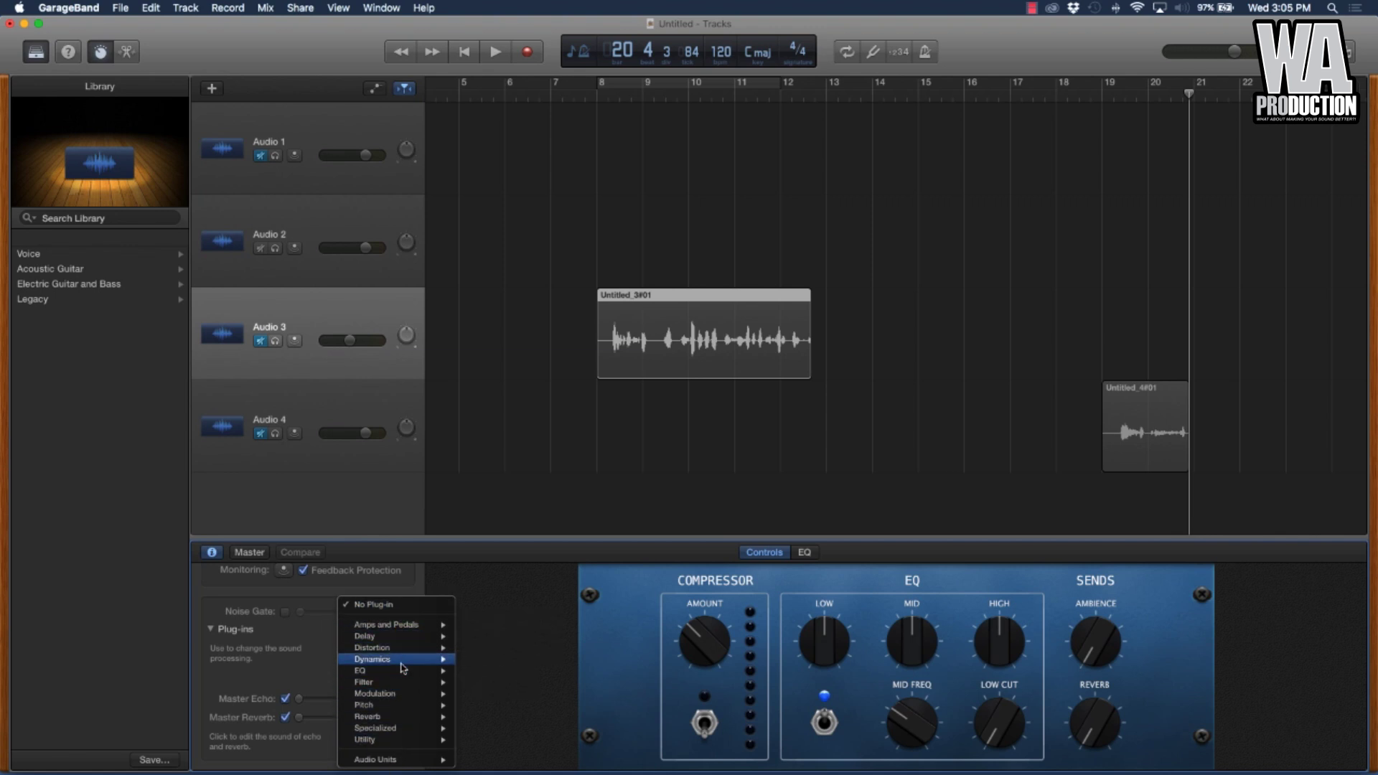
{"action": "mouse_move", "coordinate": [401, 663]}
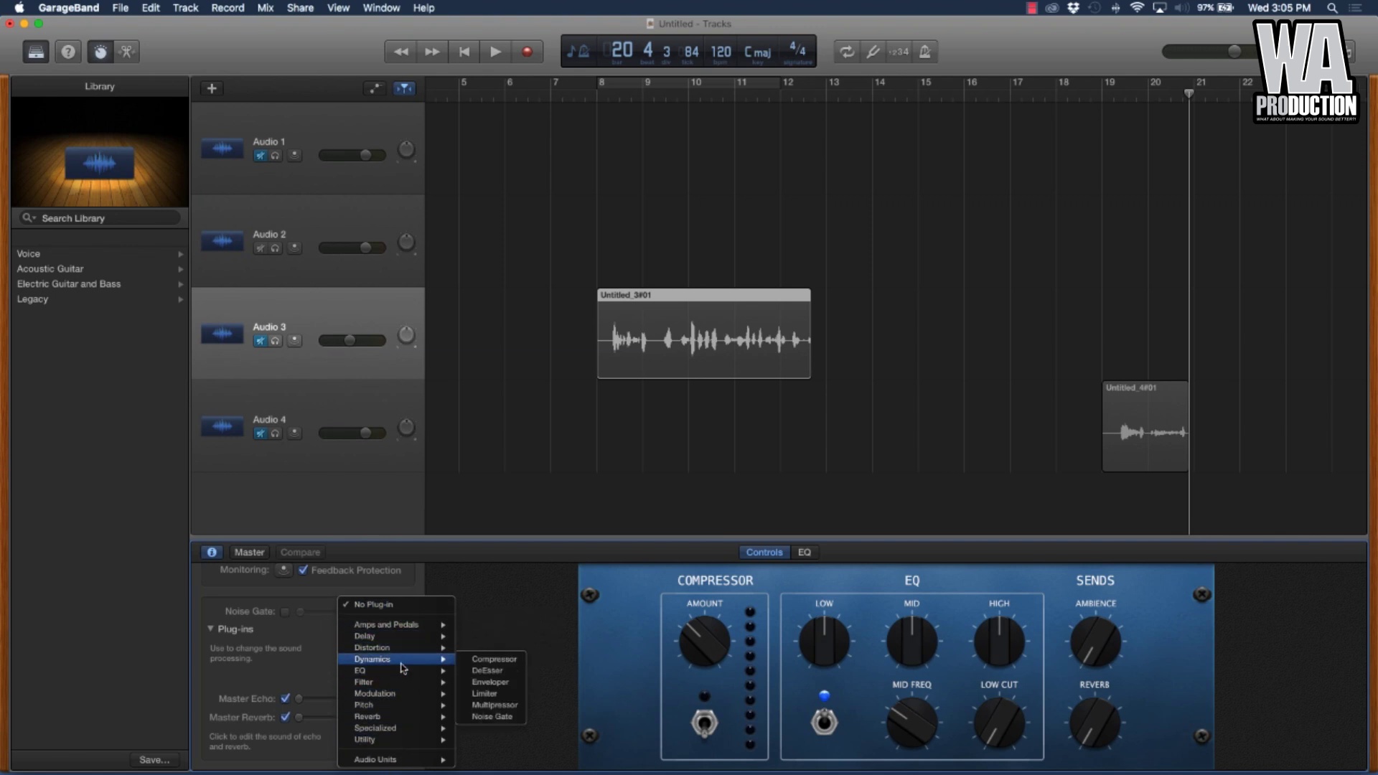
{"action": "left_click", "coordinate": [496, 661]}
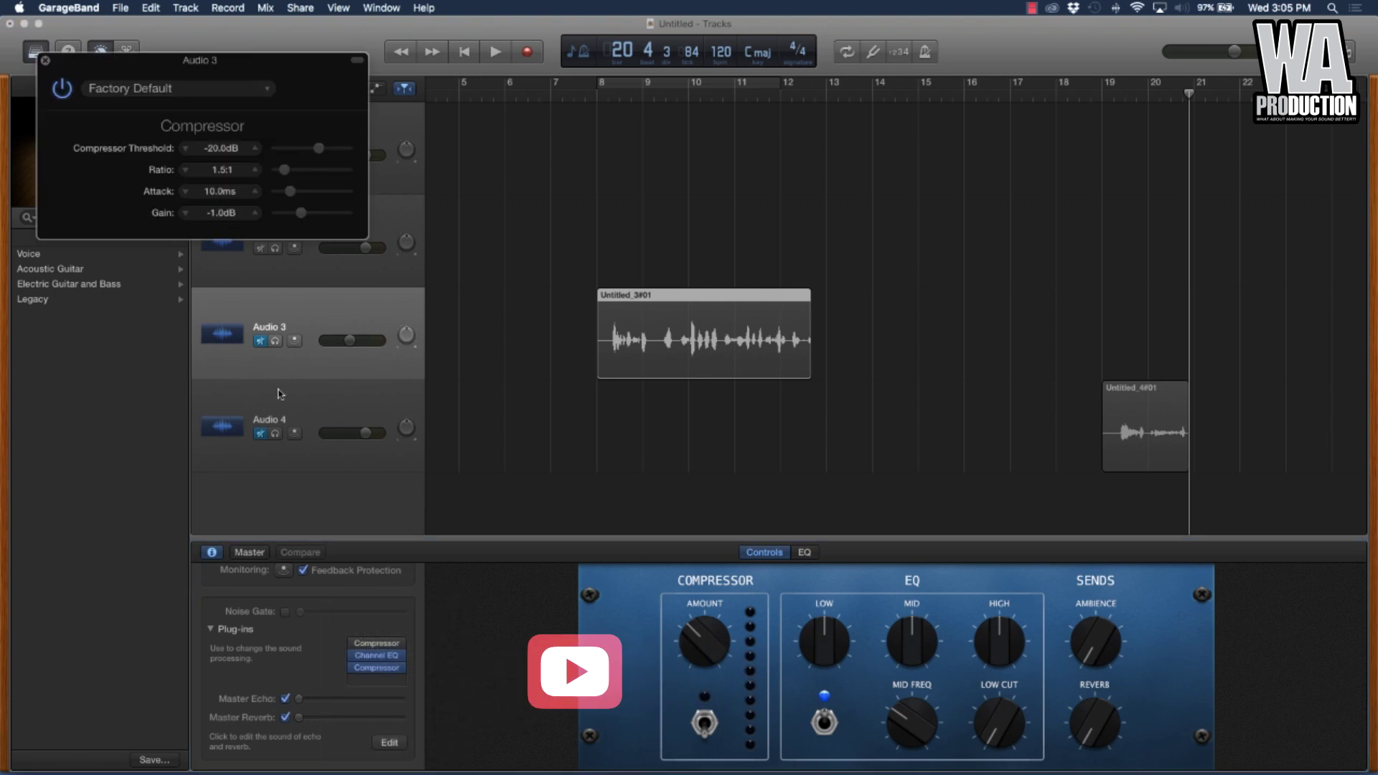
Try the Voice > Vocal Compressor 01 preset on the added Compressor.
{"action": "mouse_move", "coordinate": [400, 657]}
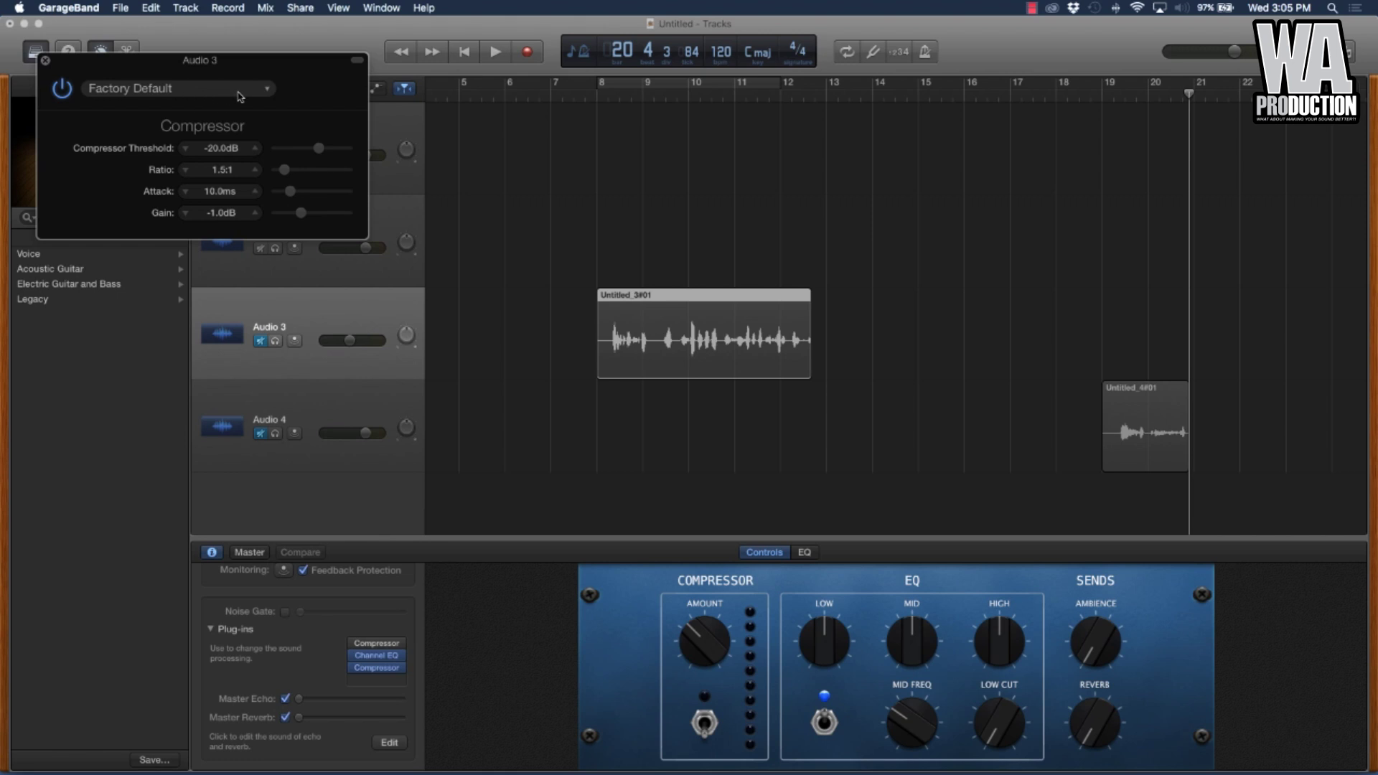
{"action": "left_click", "coordinate": [266, 91]}
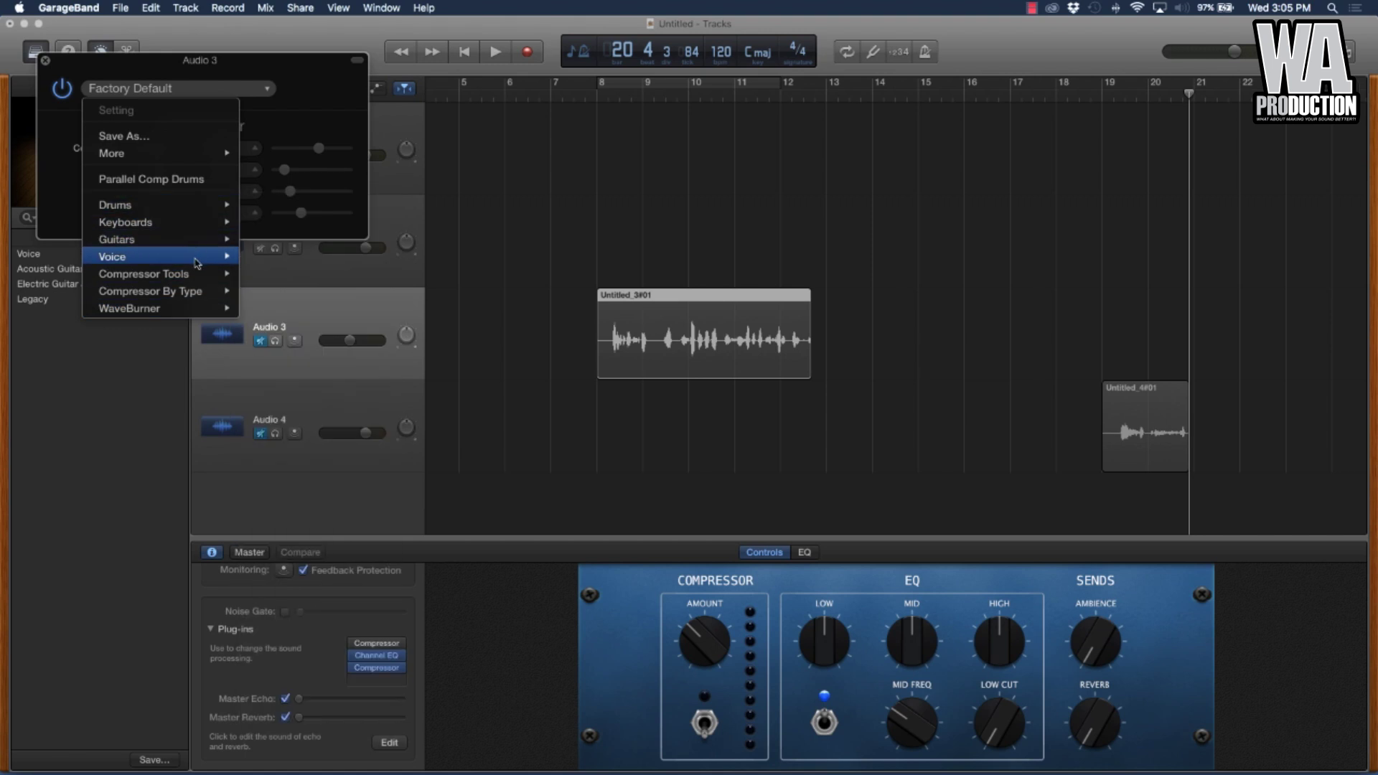
{"action": "mouse_move", "coordinate": [197, 264]}
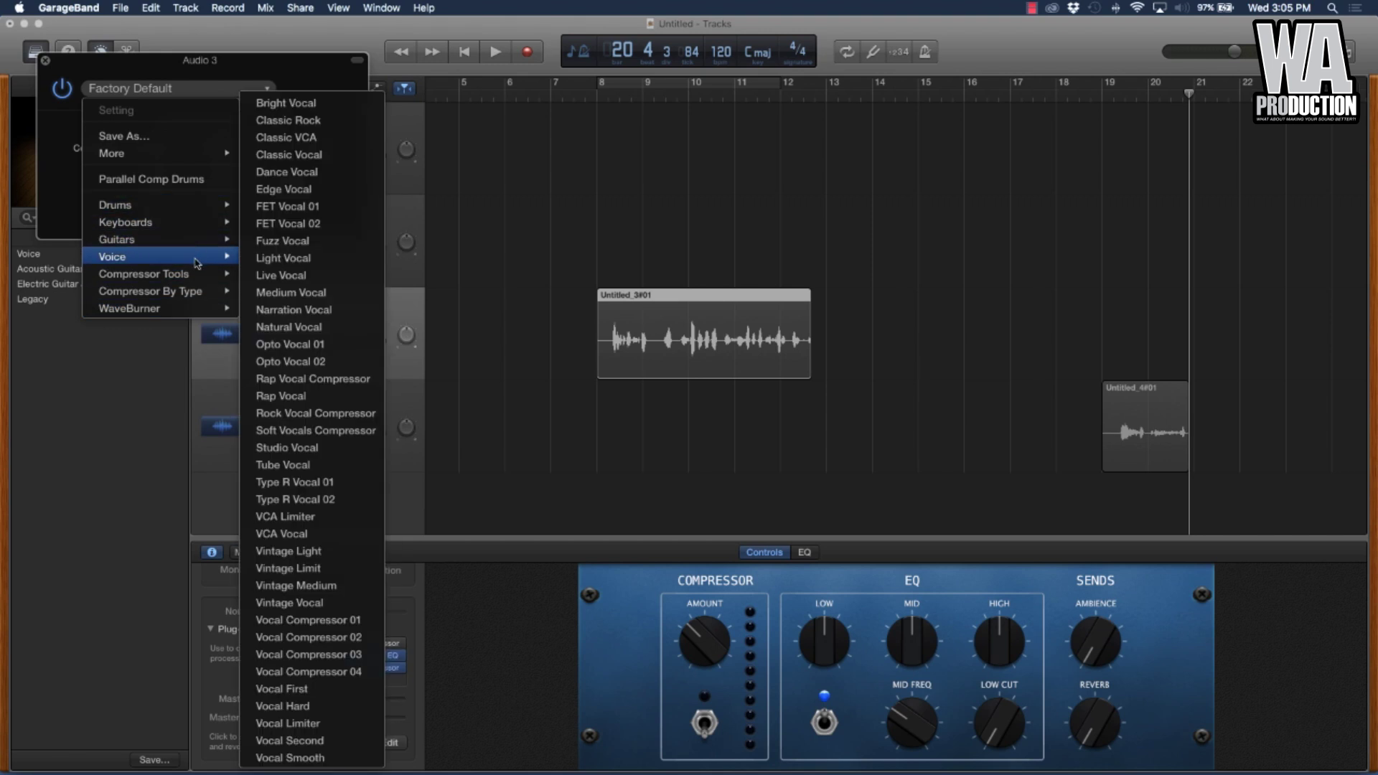
{"action": "left_click", "coordinate": [368, 621]}
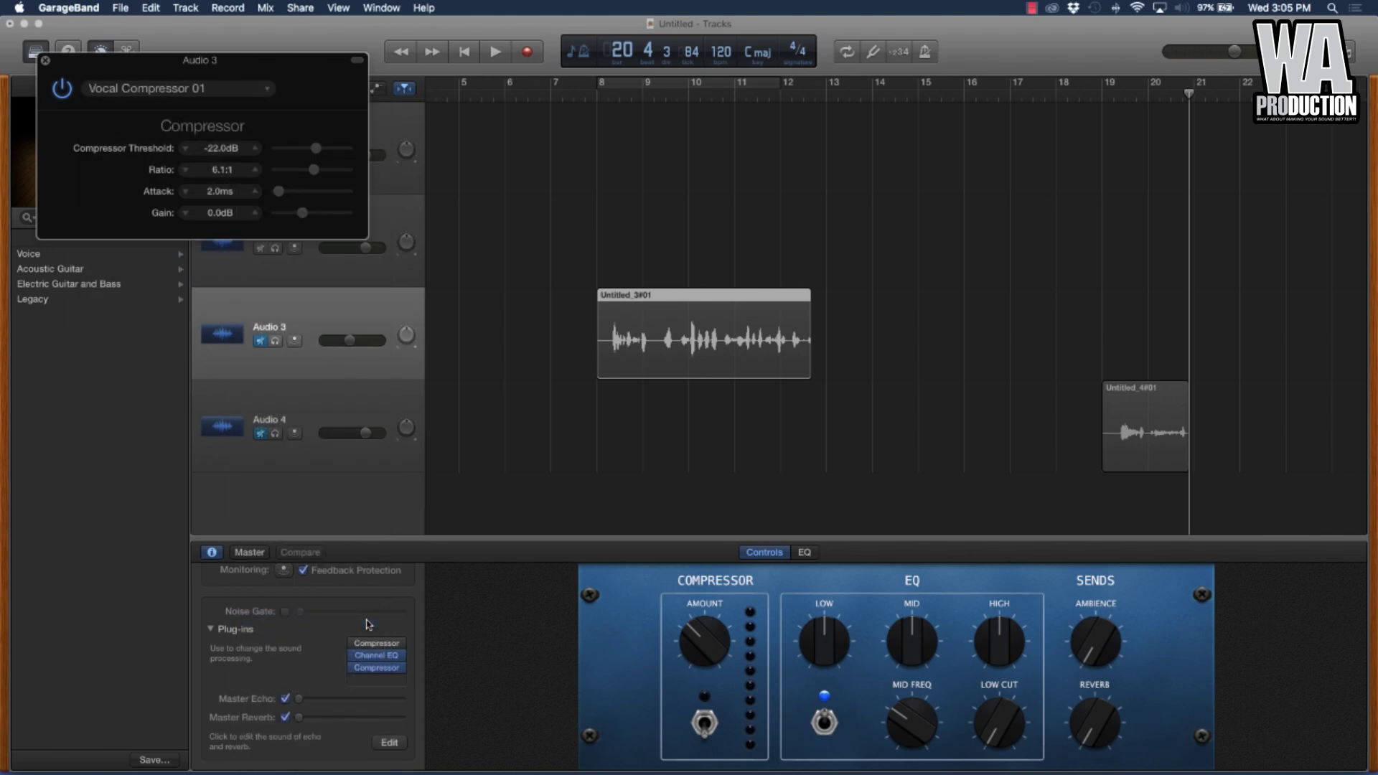
Switch the Compressor to the Narration Vocal preset and close its window.
{"action": "left_click", "coordinate": [124, 97]}
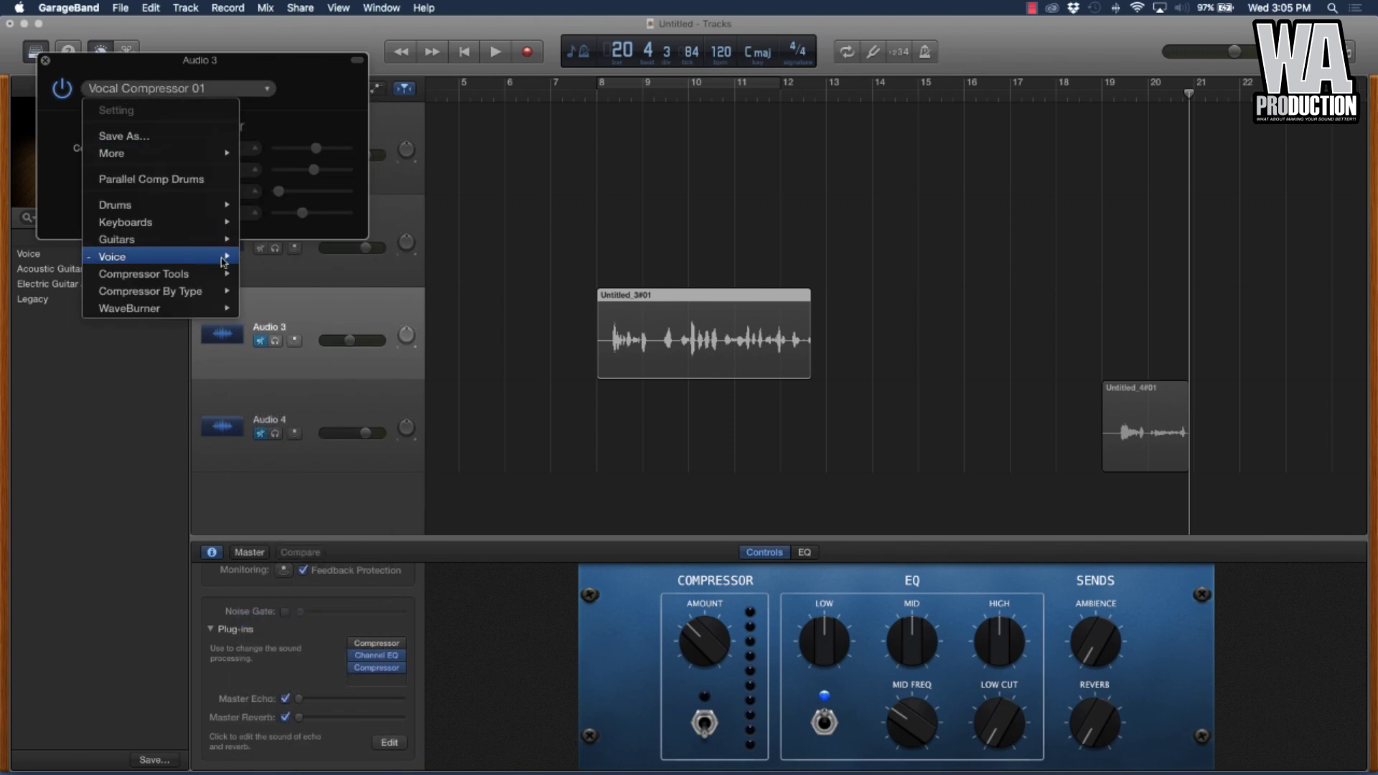
{"action": "mouse_move", "coordinate": [222, 263]}
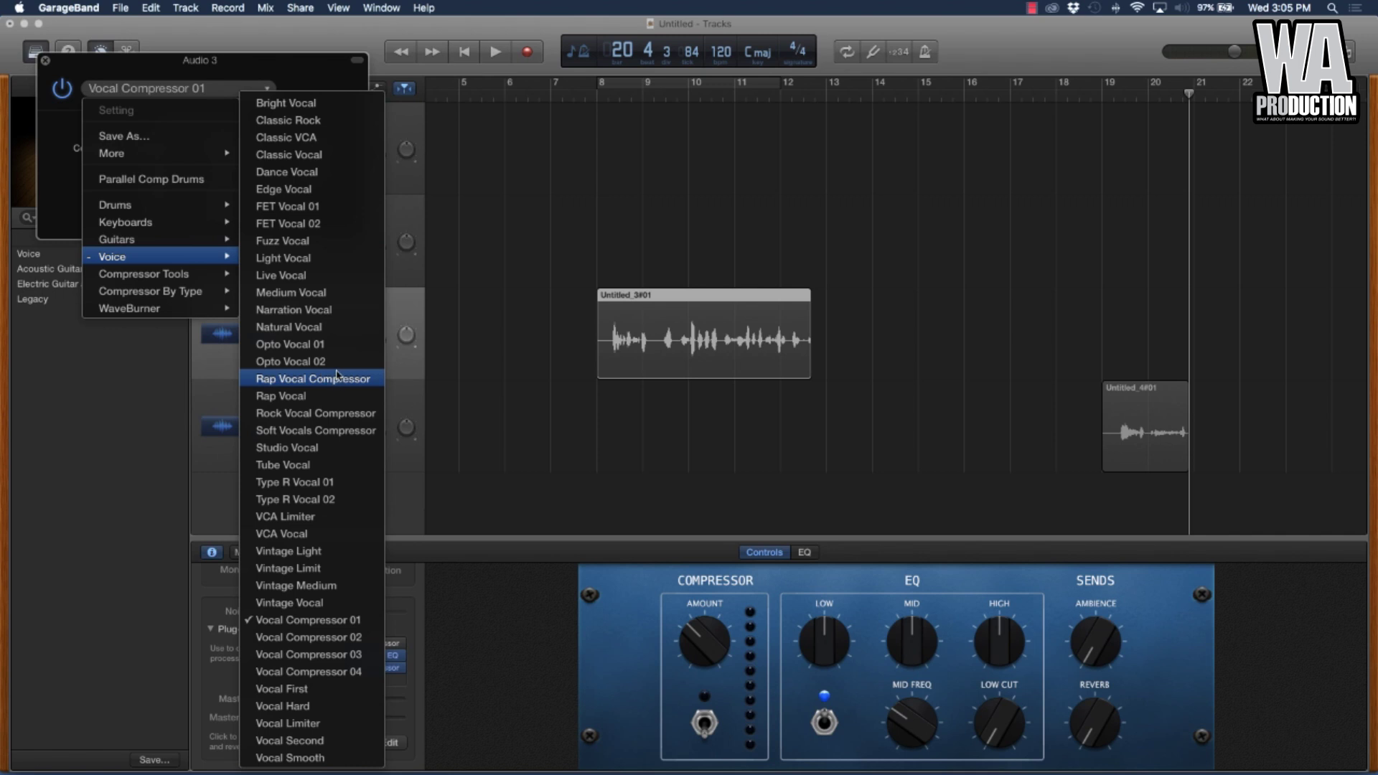
{"action": "left_click", "coordinate": [321, 318]}
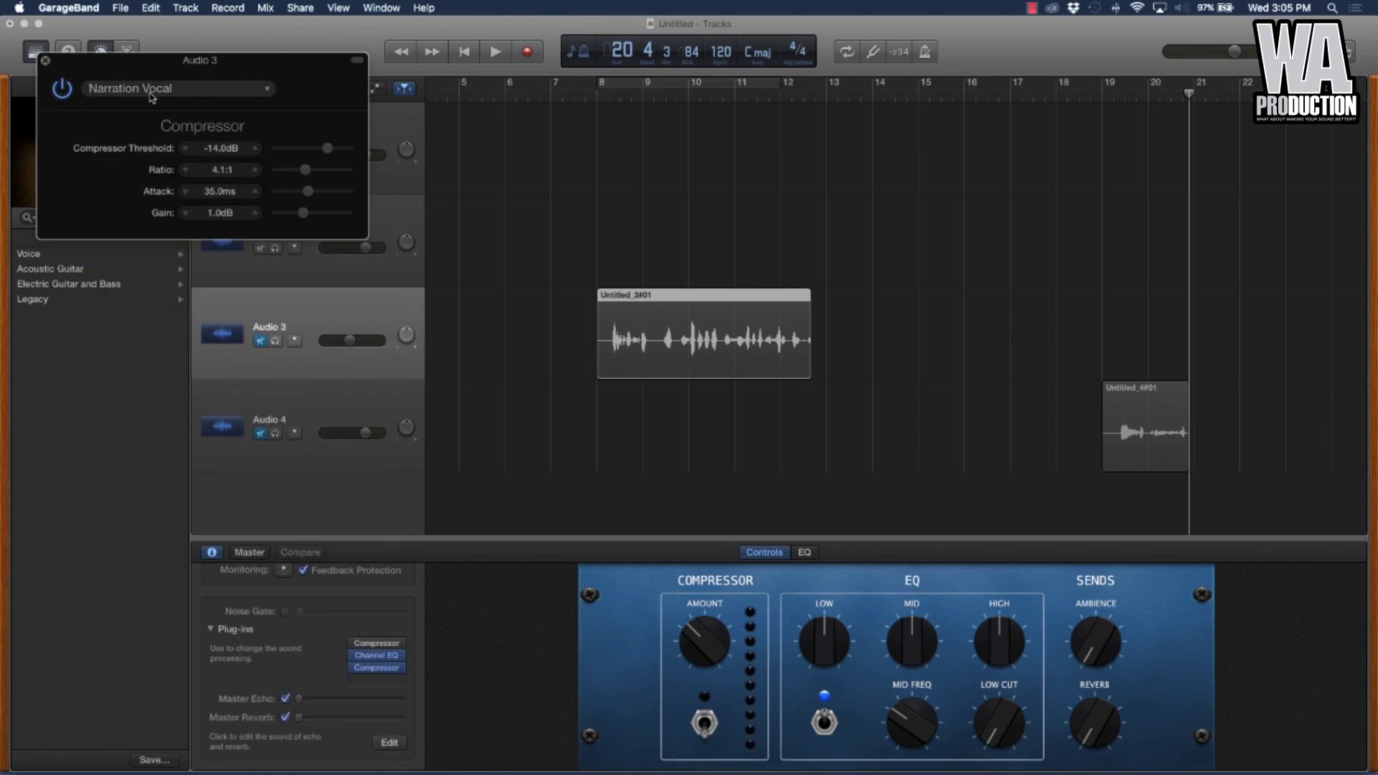
{"action": "left_click", "coordinate": [176, 91]}
{"action": "mouse_move", "coordinate": [205, 256]}
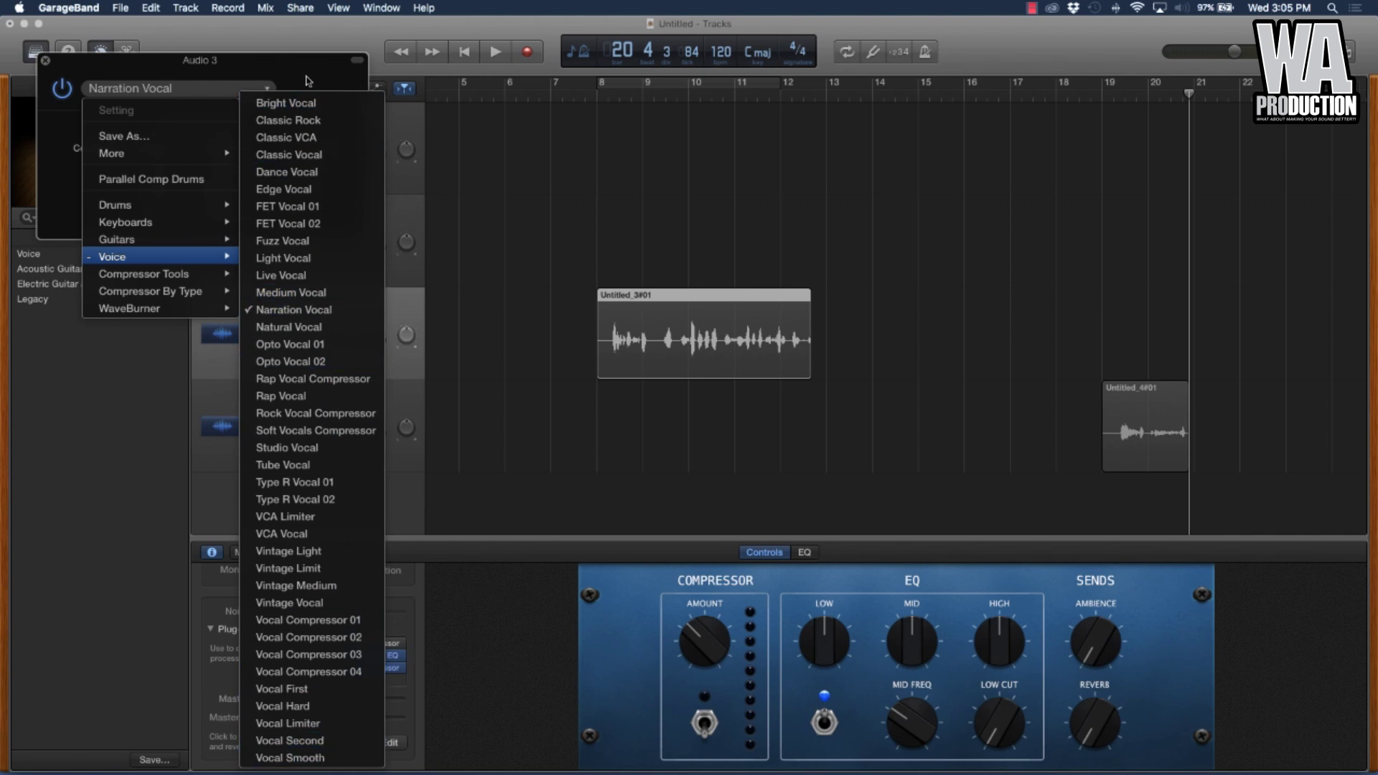
{"action": "left_click", "coordinate": [524, 151]}
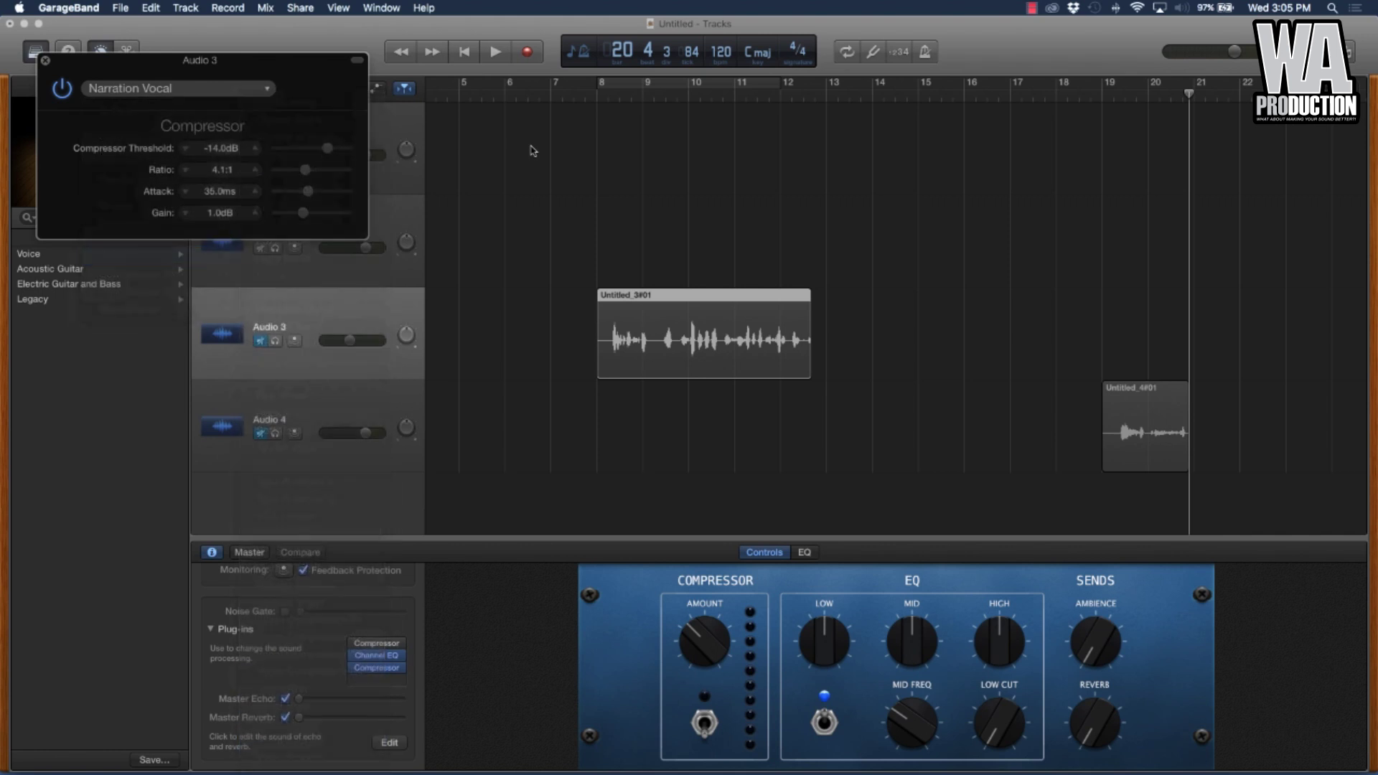
{"action": "left_click", "coordinate": [44, 62]}
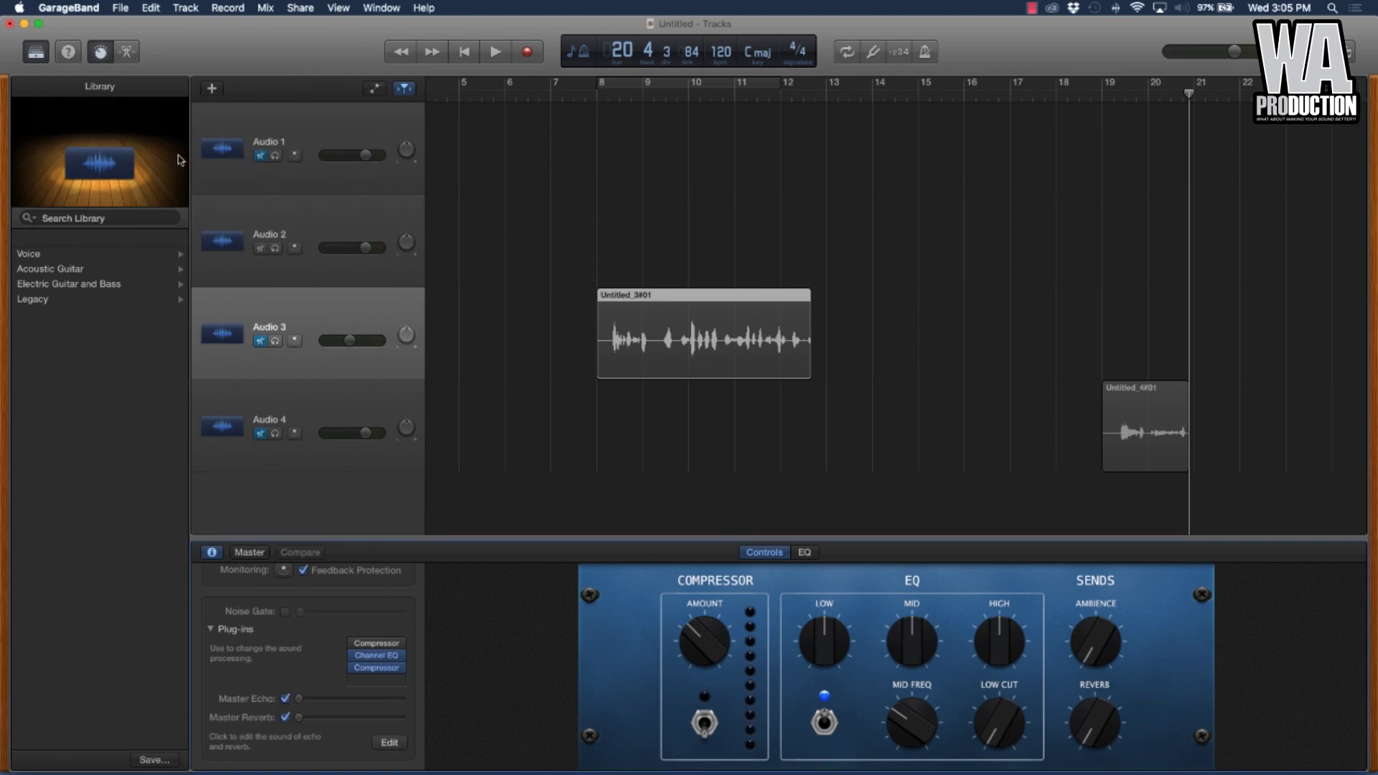
Unmute Audio 3, play from bar 8 and raise its volume to -2.6 dB.
{"action": "left_click", "coordinate": [261, 342]}
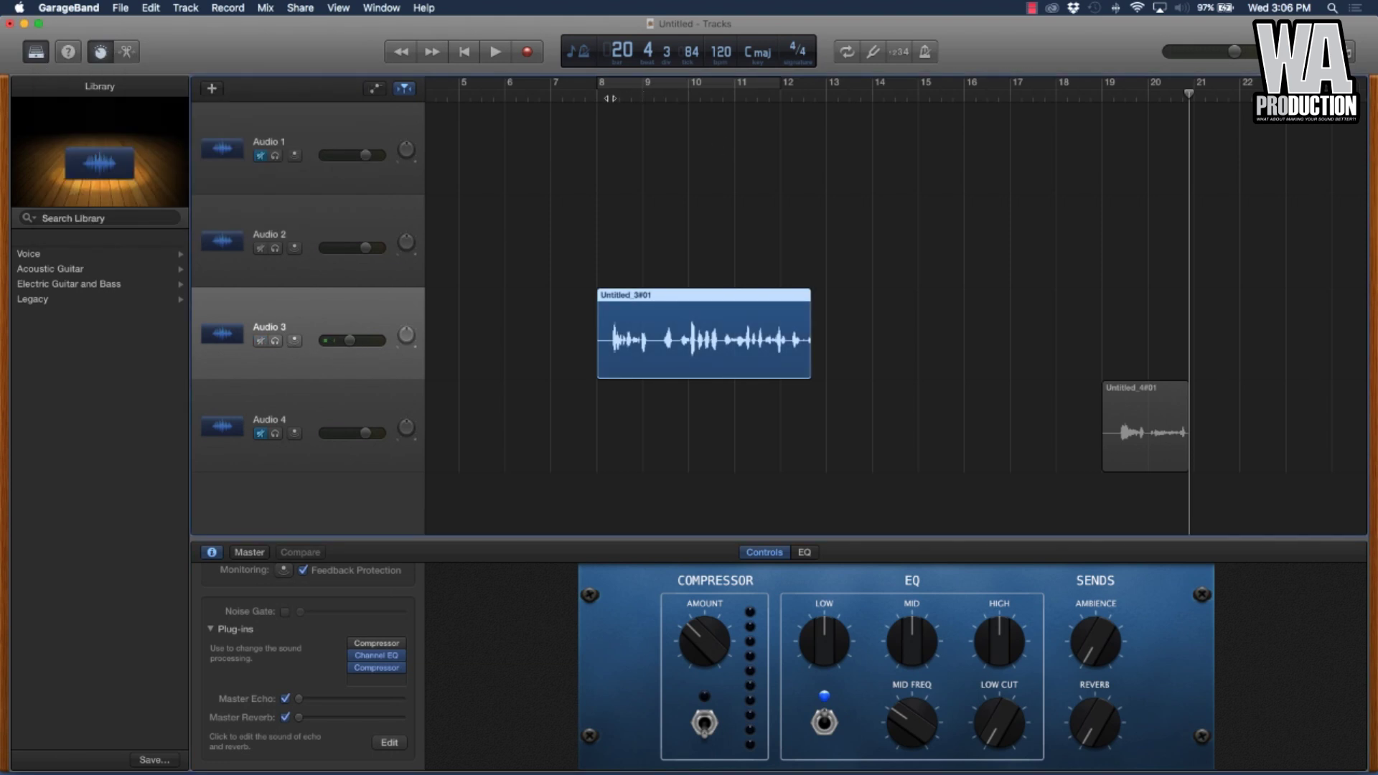
{"action": "left_click", "coordinate": [608, 98]}
{"action": "key", "text": "space"}
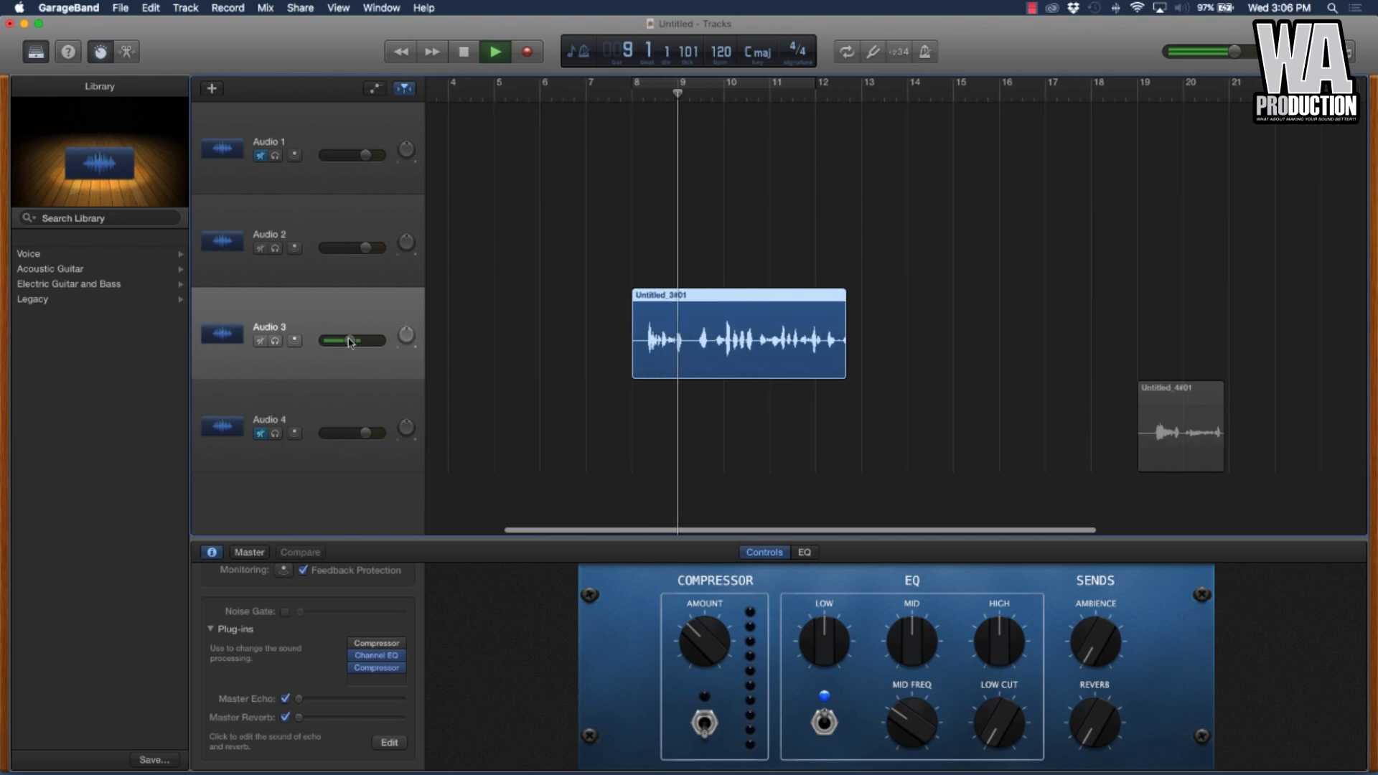
{"action": "left_click_drag", "start_coordinate": [349, 342], "coordinate": [360, 389]}
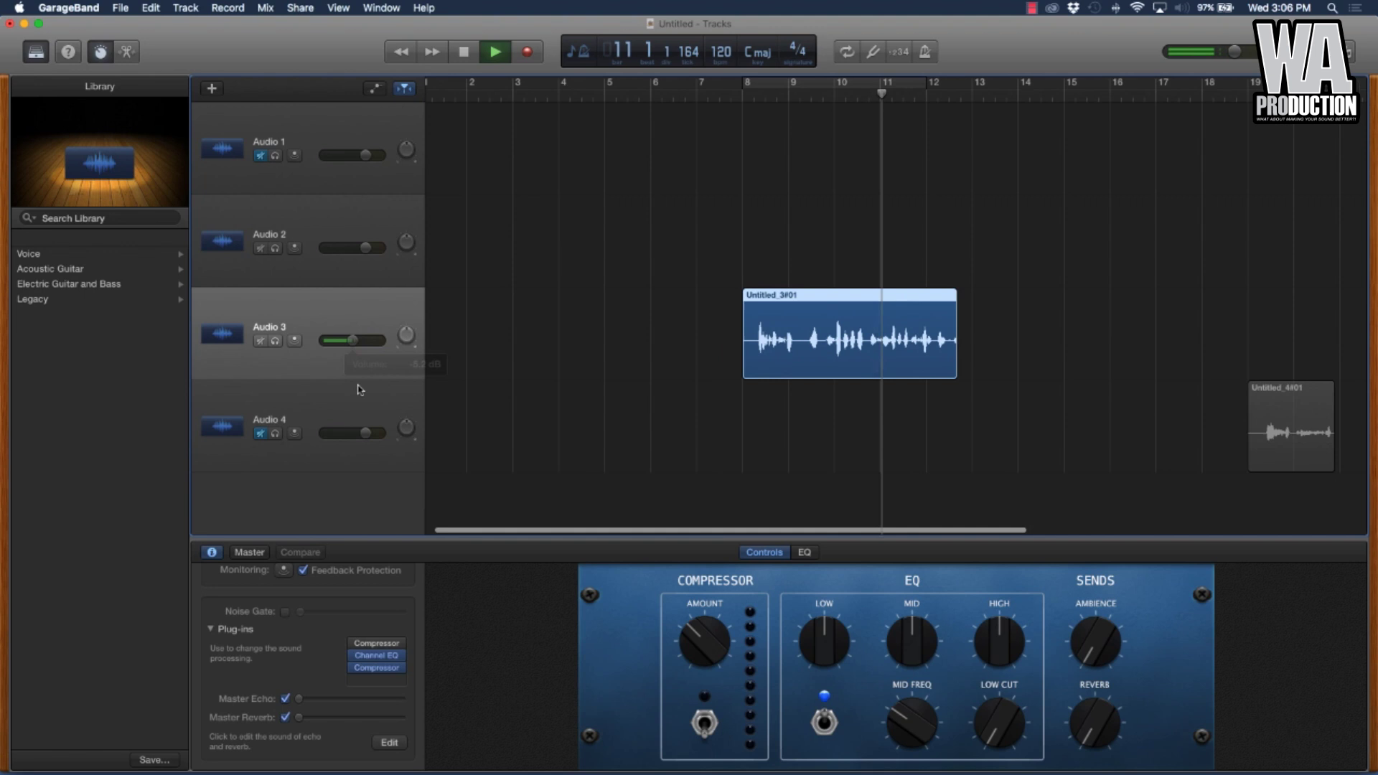
{"action": "key", "text": "space"}
Bypass the added Compressor, replay the vocal from bar 8, then reopen its settings.
{"action": "left_click", "coordinate": [260, 341]}
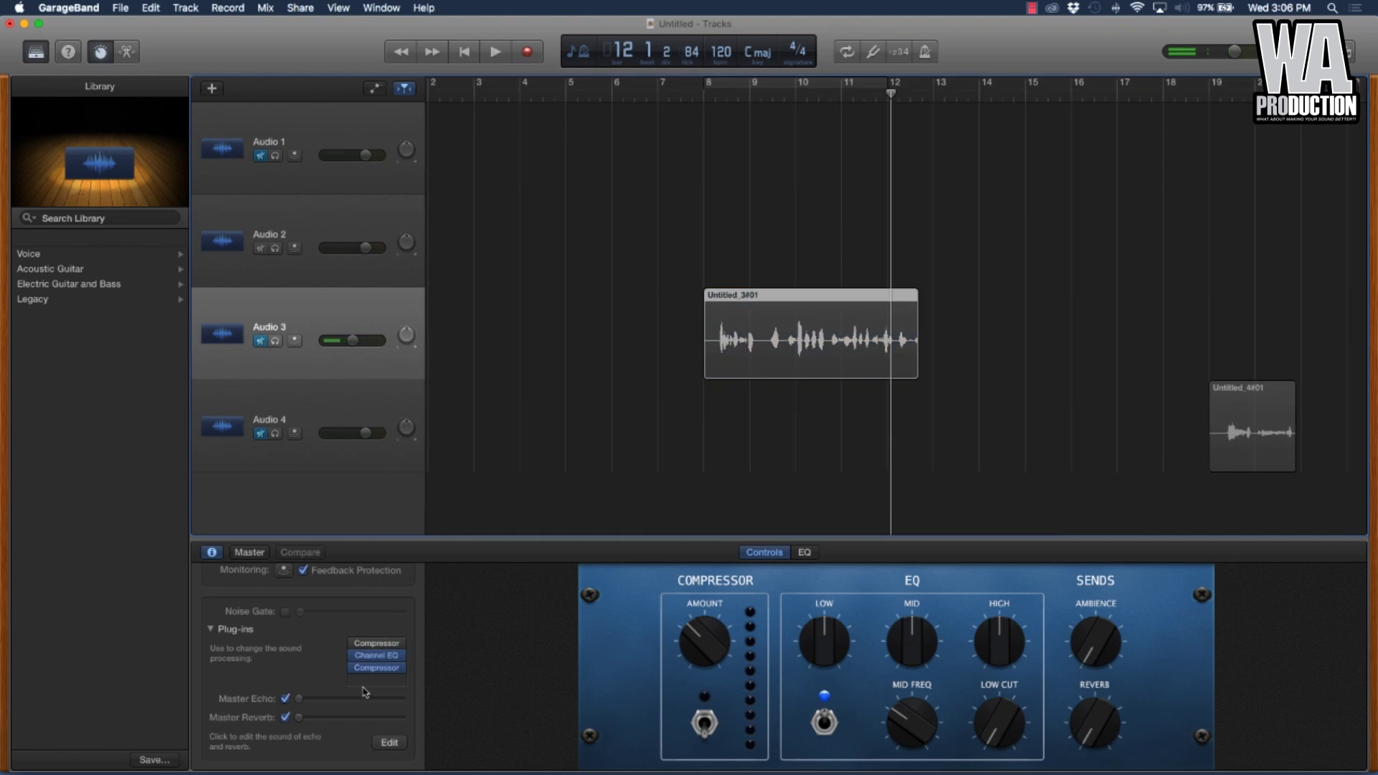
{"action": "left_click", "coordinate": [352, 667]}
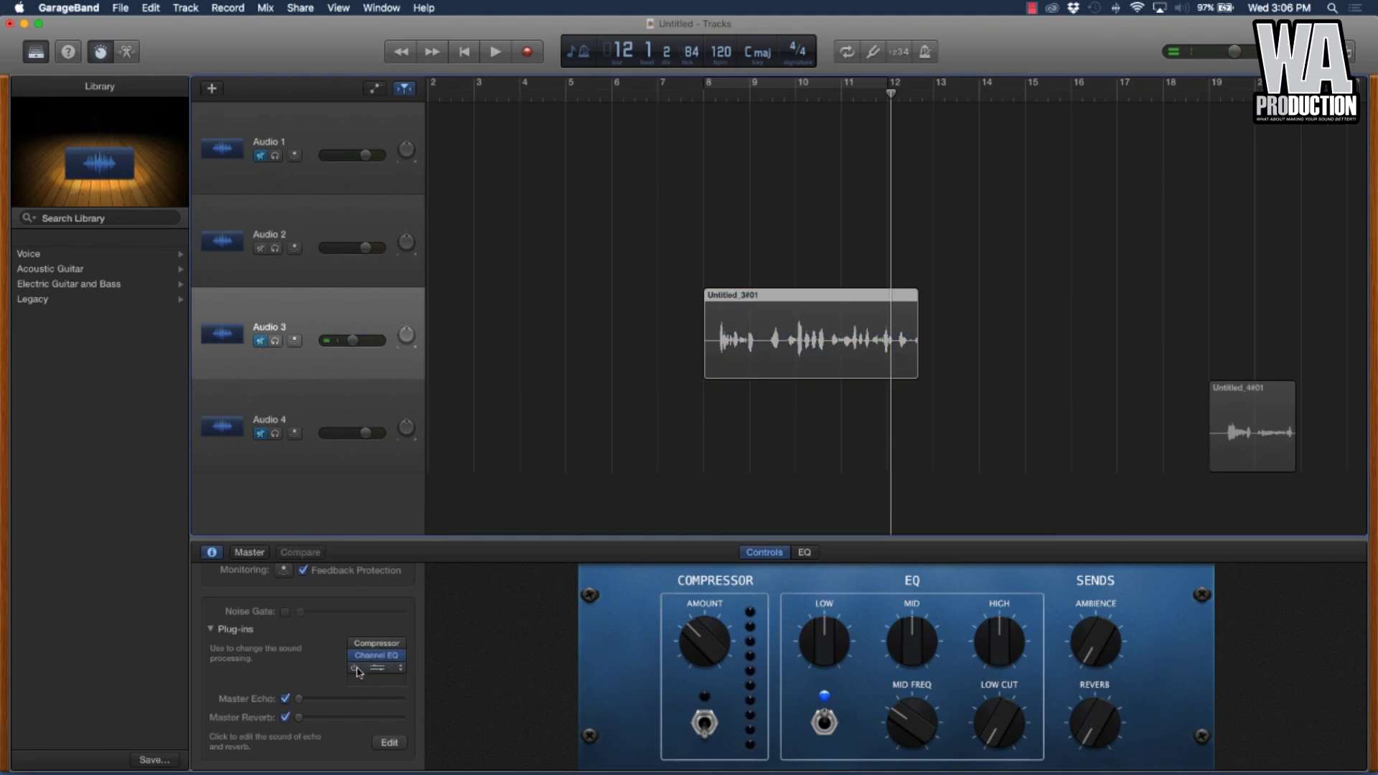
{"action": "left_click", "coordinate": [262, 340]}
{"action": "left_click", "coordinate": [704, 97]}
{"action": "key", "text": "space"}
{"action": "scroll", "coordinate": [716, 129], "scroll_direction": "left", "scroll_amount": 2}
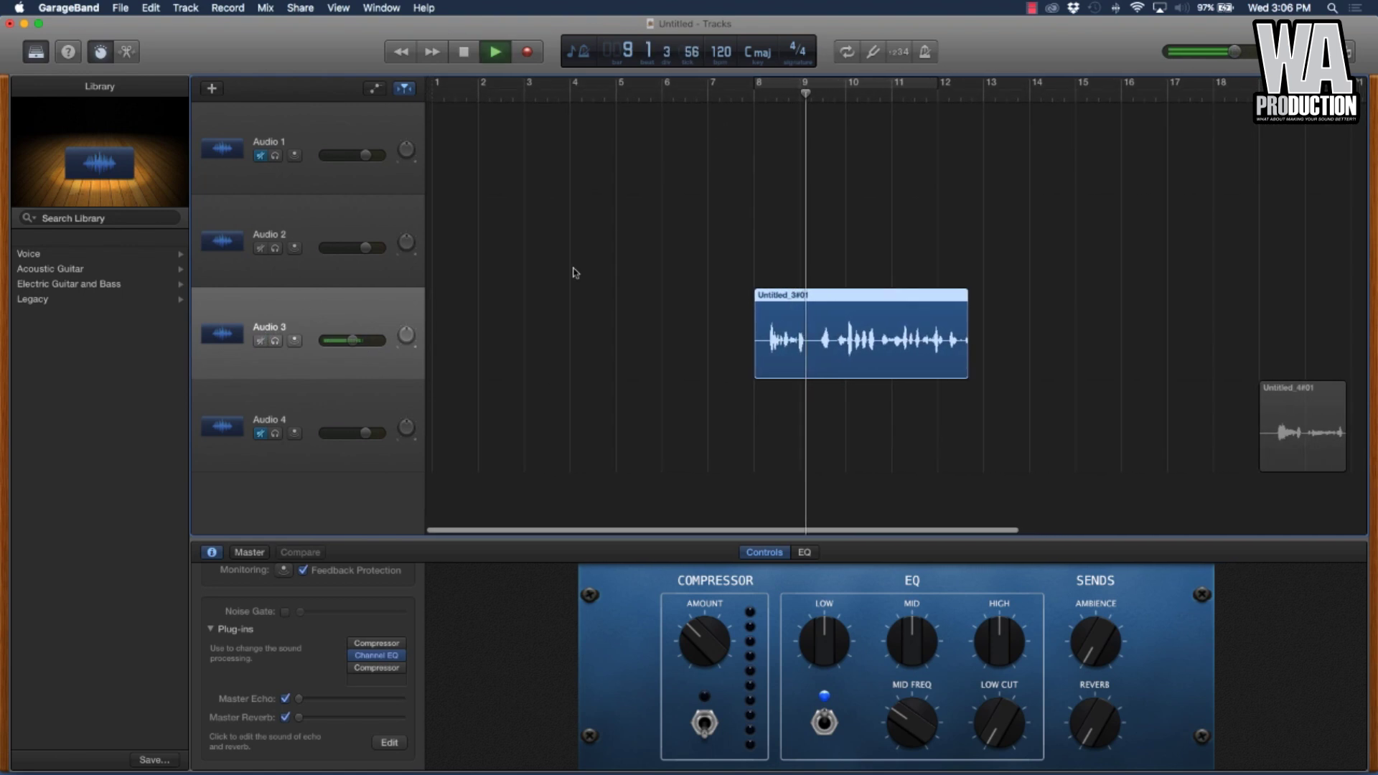
{"action": "key", "text": "space"}
{"action": "left_click", "coordinate": [362, 670]}
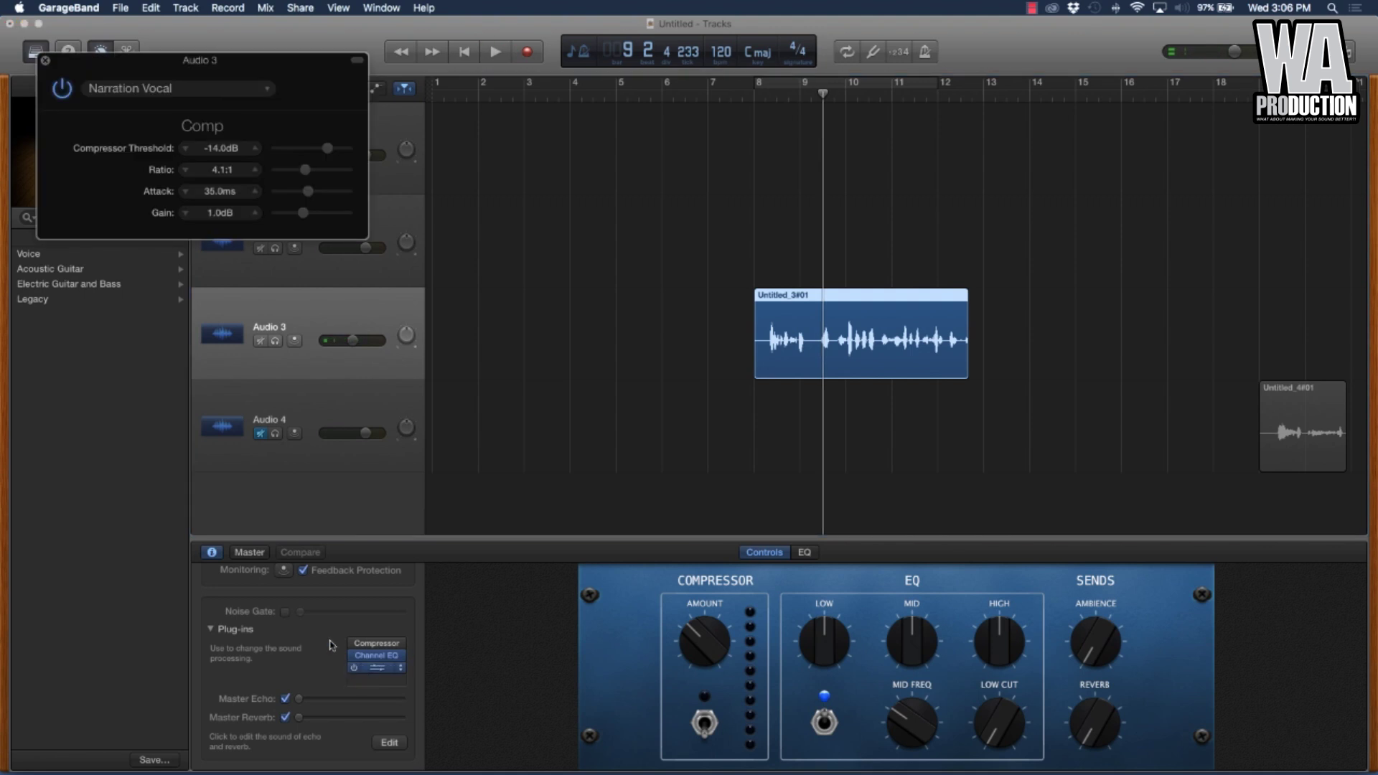
Switch the added Compressor back to the Vocal Compressor 01 preset and close it.
{"action": "left_click", "coordinate": [197, 88]}
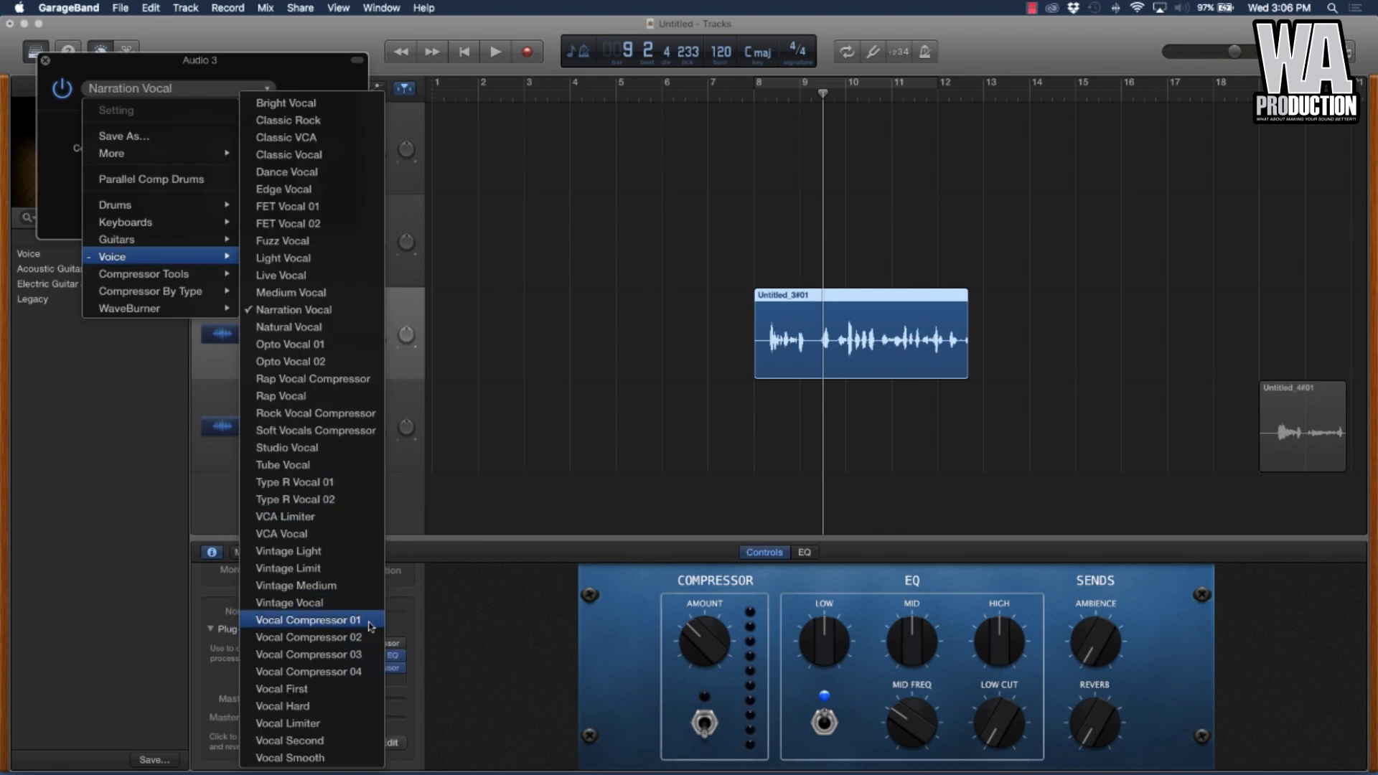
{"action": "left_click", "coordinate": [369, 620]}
{"action": "left_click", "coordinate": [45, 61]}
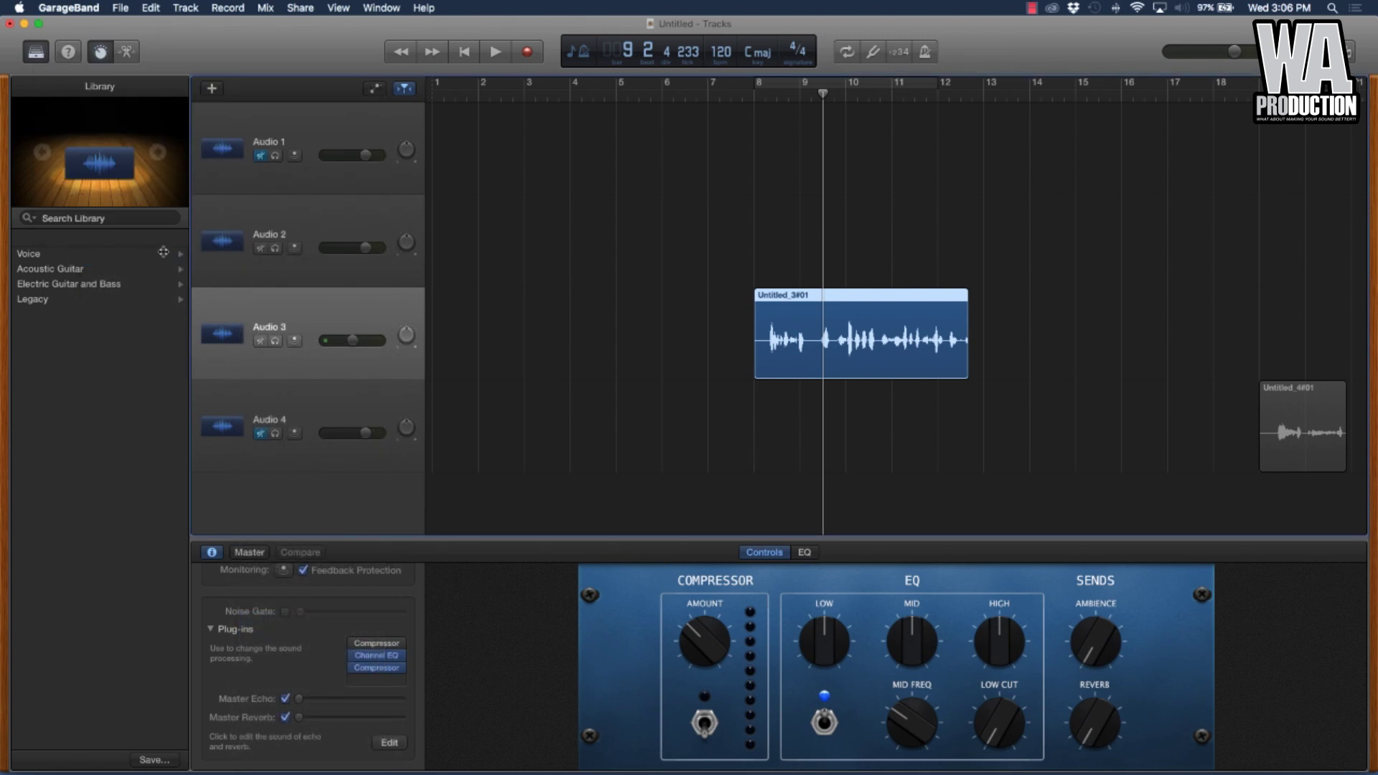
Play the unmuted Audio 3 vocal while lowering its volume to -10 dB.
{"action": "left_click", "coordinate": [260, 342]}
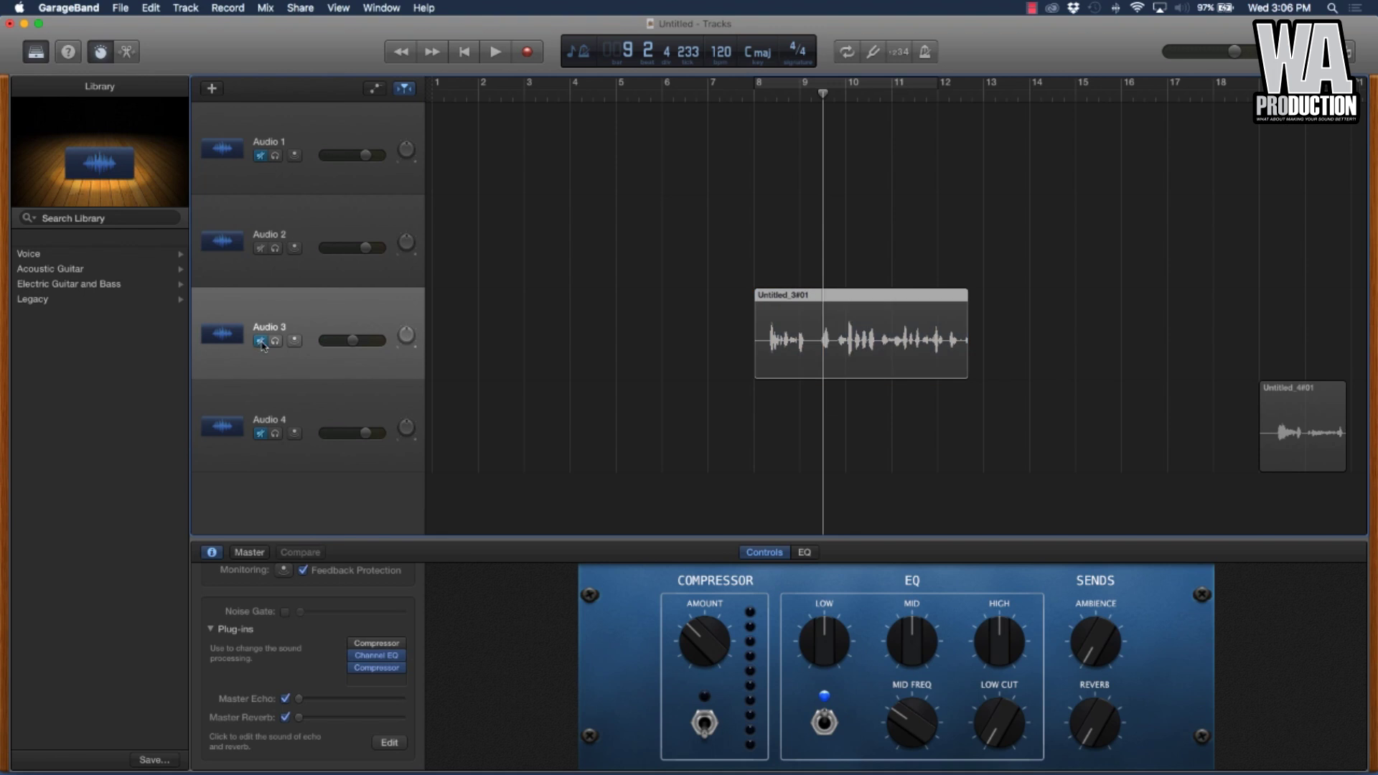
{"action": "left_click", "coordinate": [261, 343]}
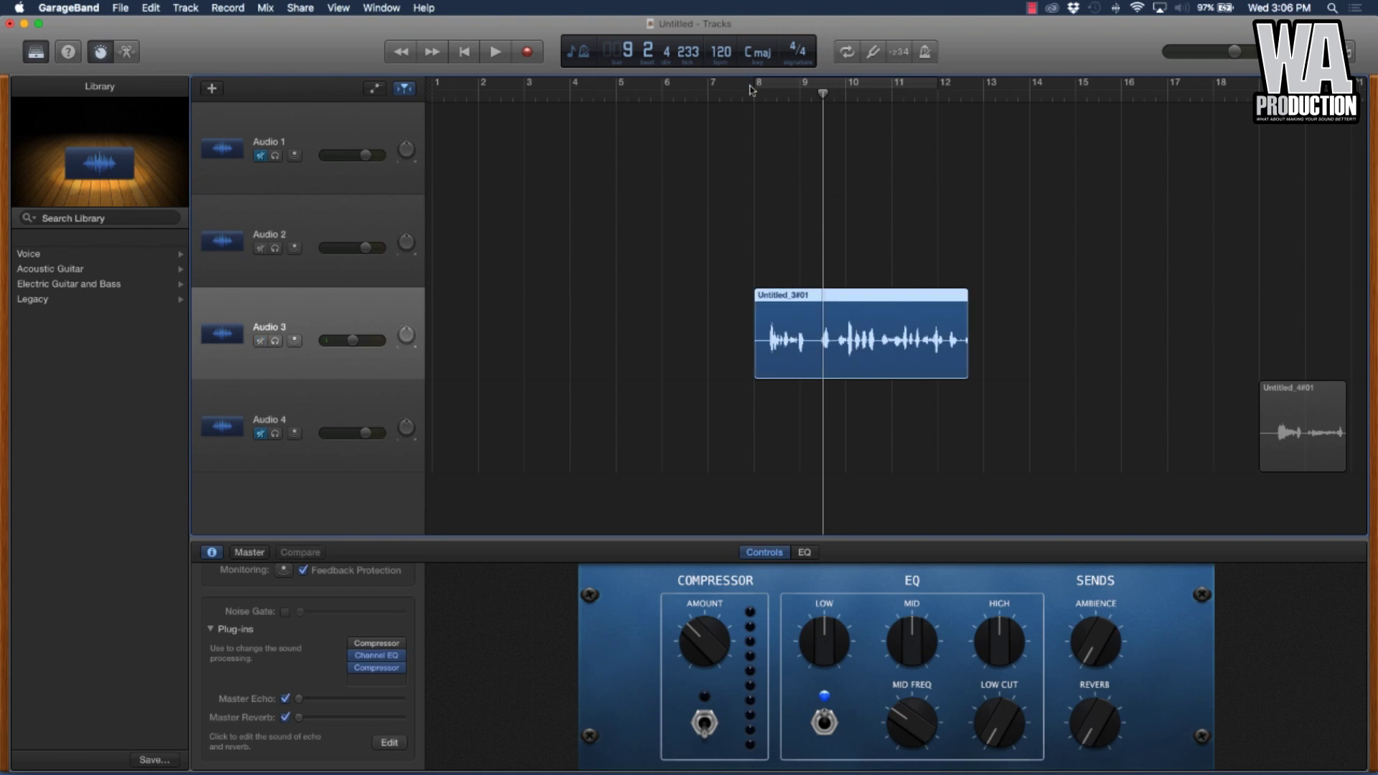
{"action": "key", "text": "space"}
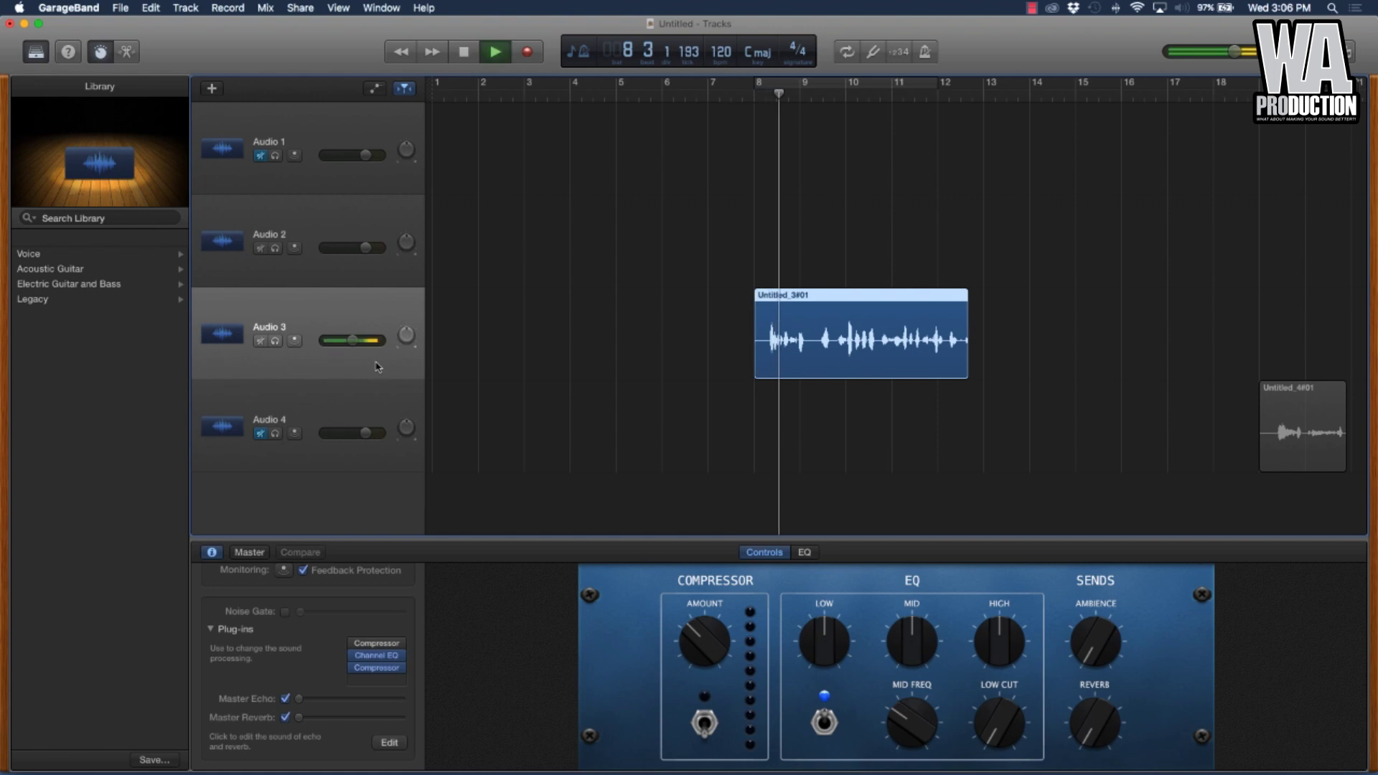
{"action": "left_click_drag", "start_coordinate": [355, 342], "coordinate": [347, 341]}
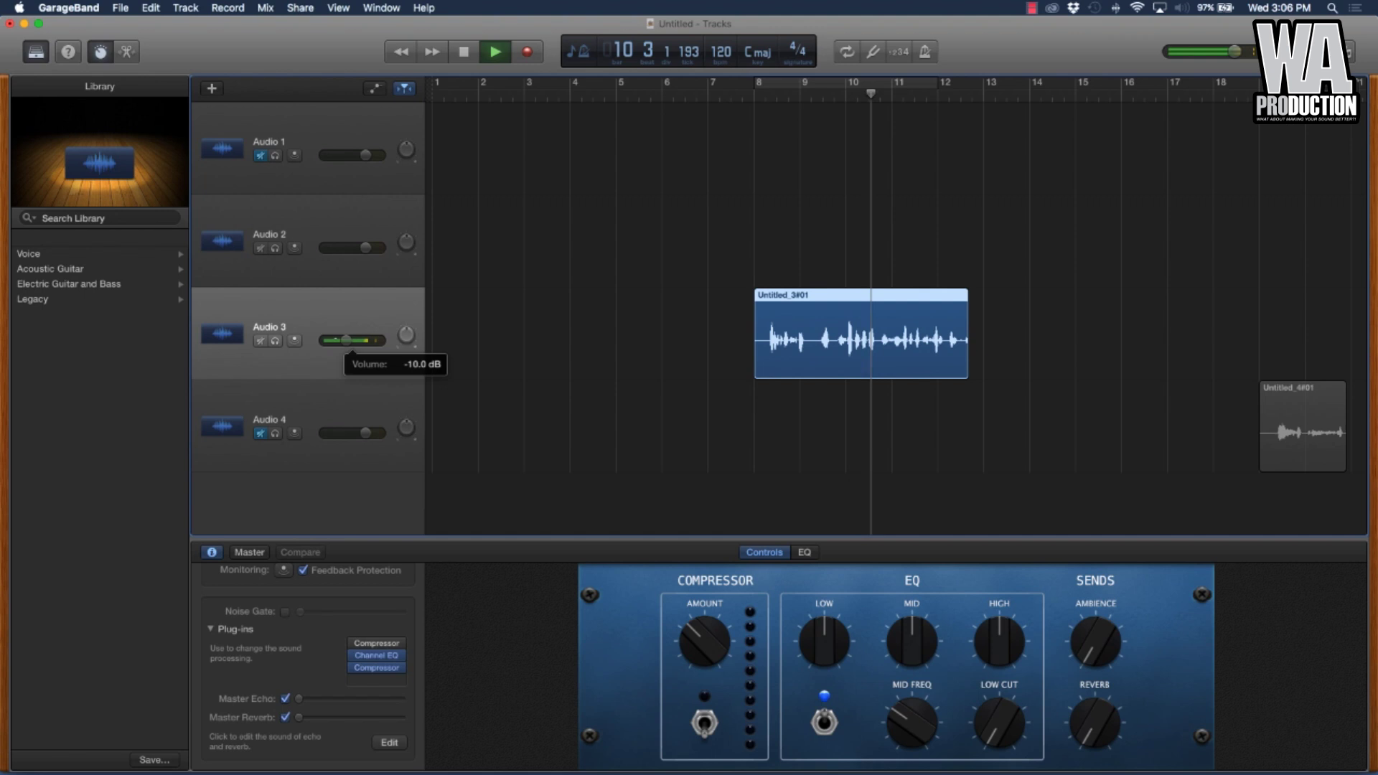
{"action": "key", "text": "space"}
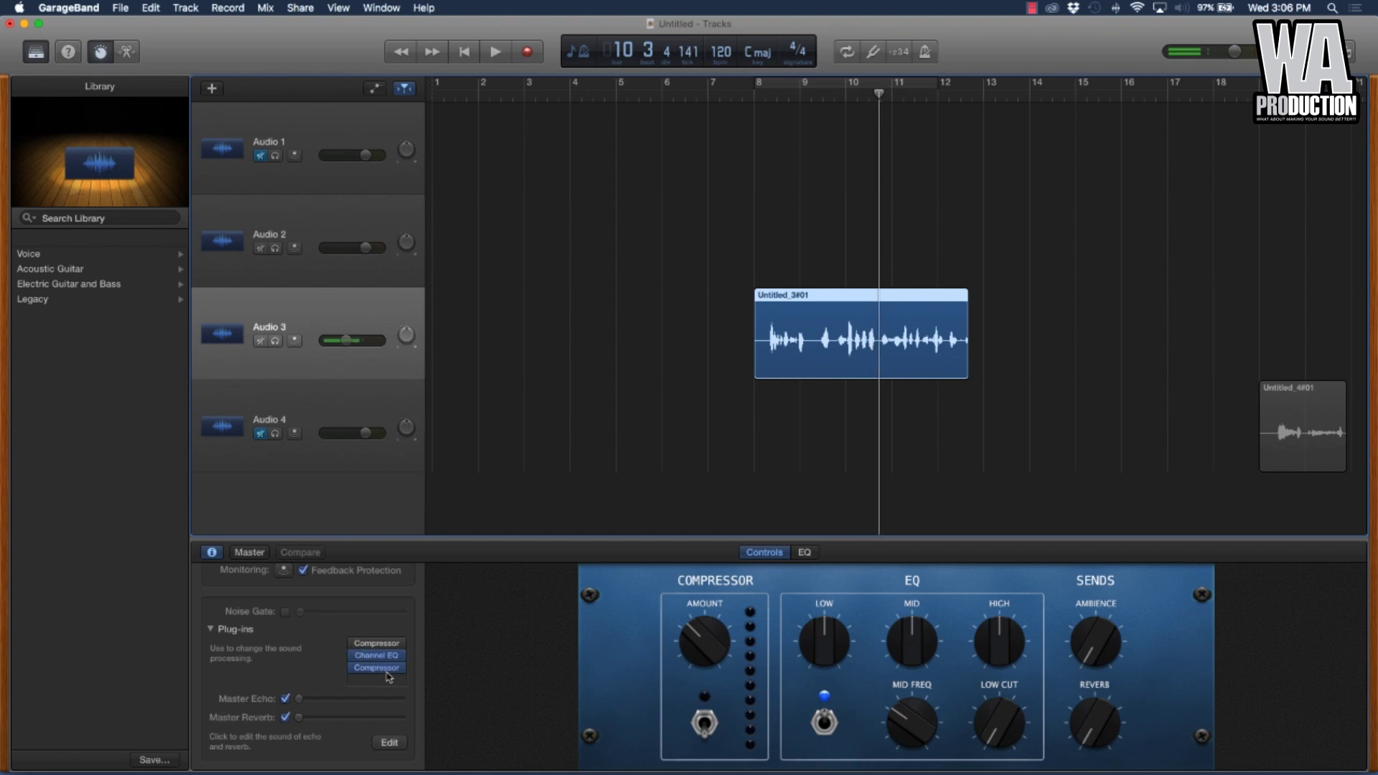
Load the FET Vocal 01 preset on Audio 3's second Compressor and close its window.
{"action": "mouse_move", "coordinate": [399, 675]}
{"action": "left_click", "coordinate": [401, 673]}
{"action": "left_click", "coordinate": [519, 580]}
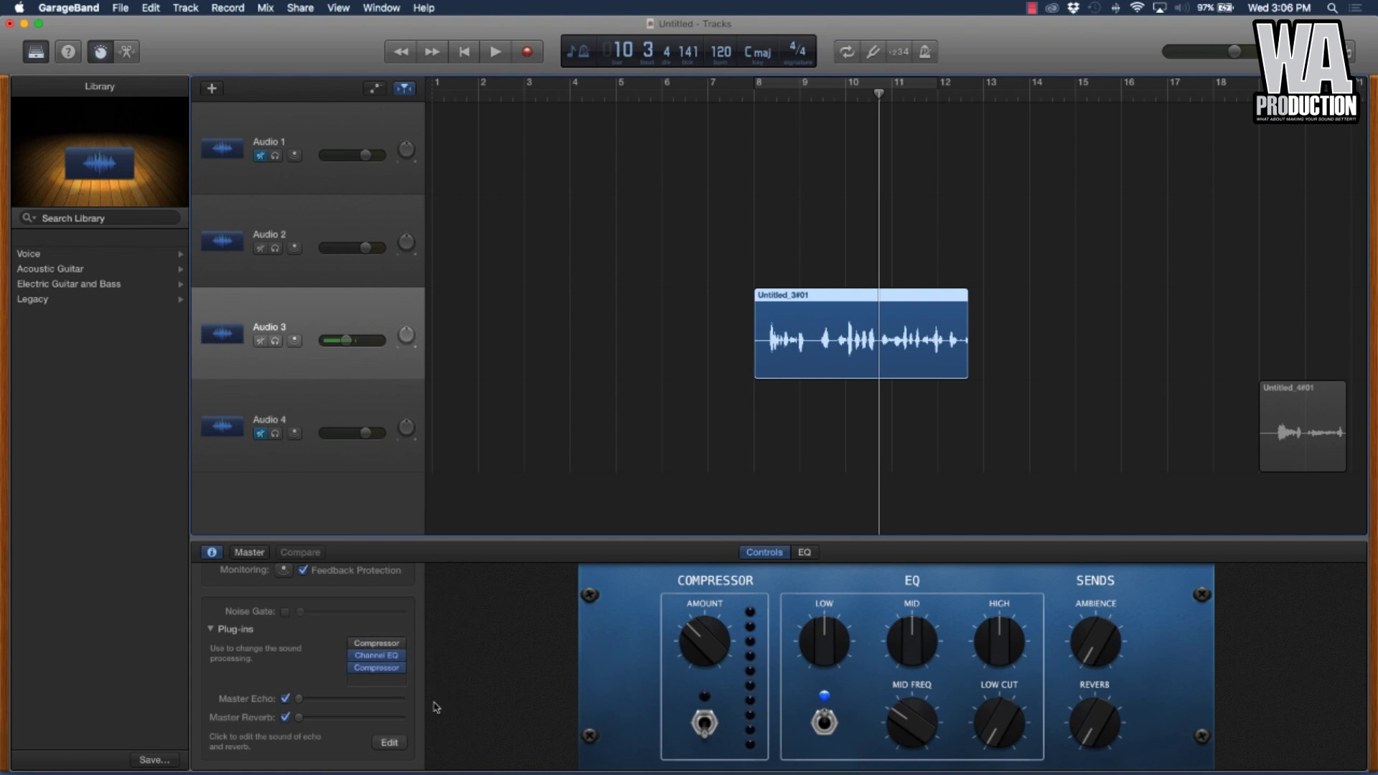
{"action": "left_click", "coordinate": [384, 675]}
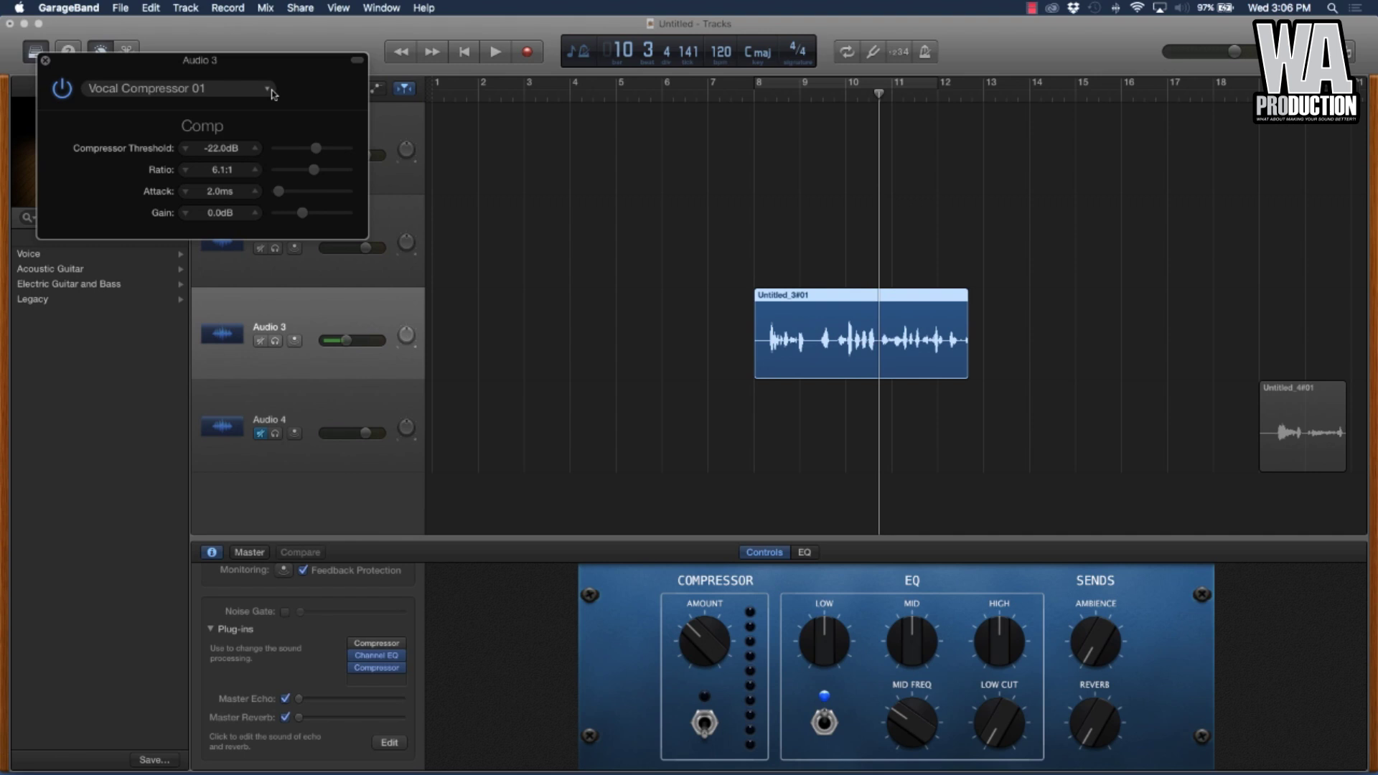
{"action": "left_click", "coordinate": [217, 90]}
{"action": "mouse_move", "coordinate": [188, 257]}
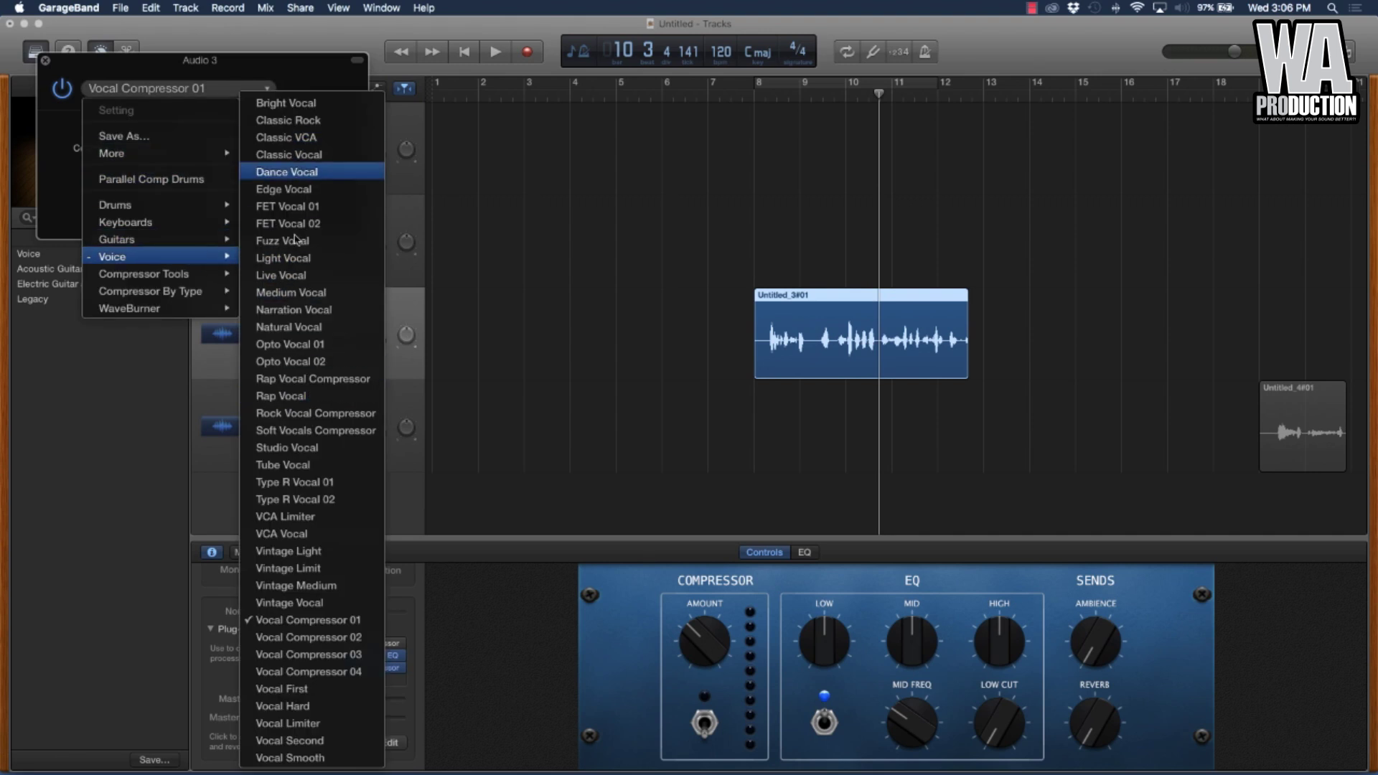
{"action": "left_click", "coordinate": [298, 209]}
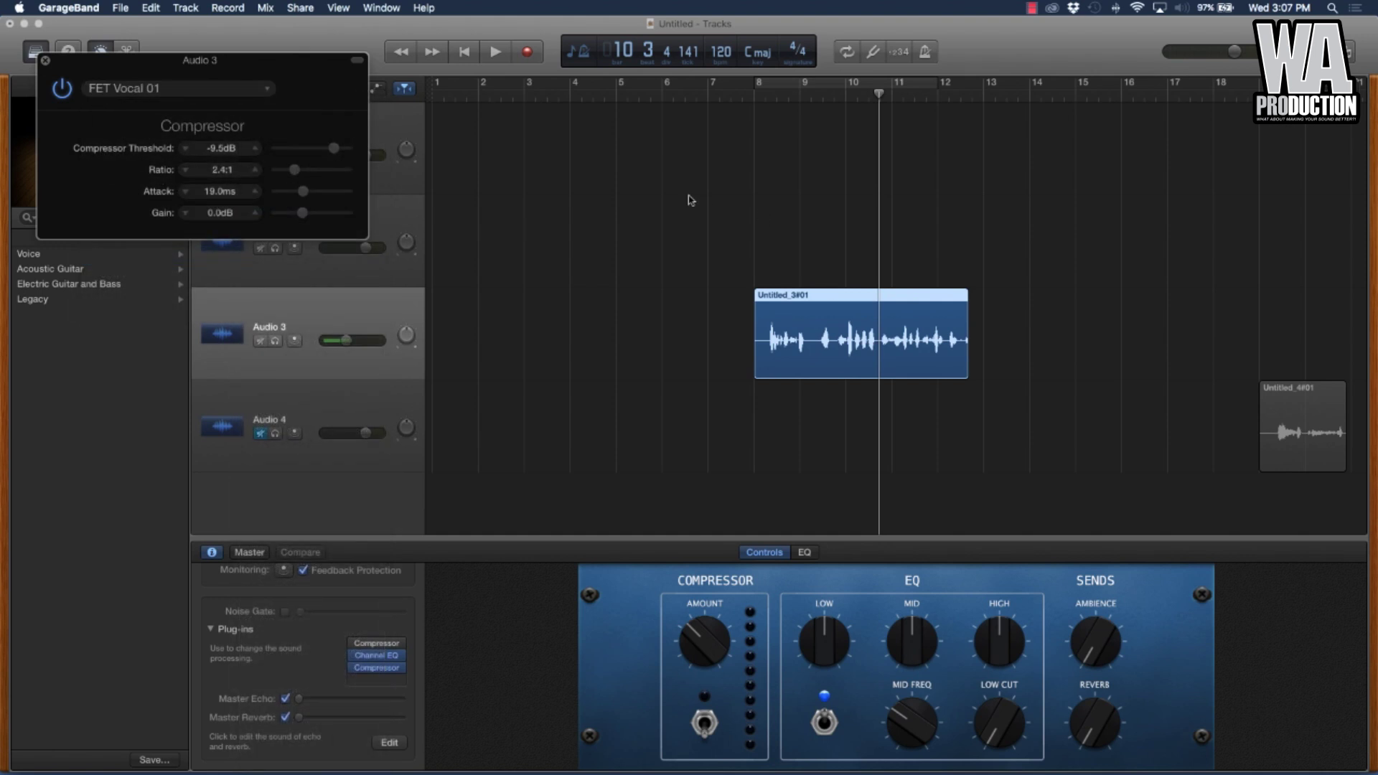
{"action": "left_click", "coordinate": [45, 62]}
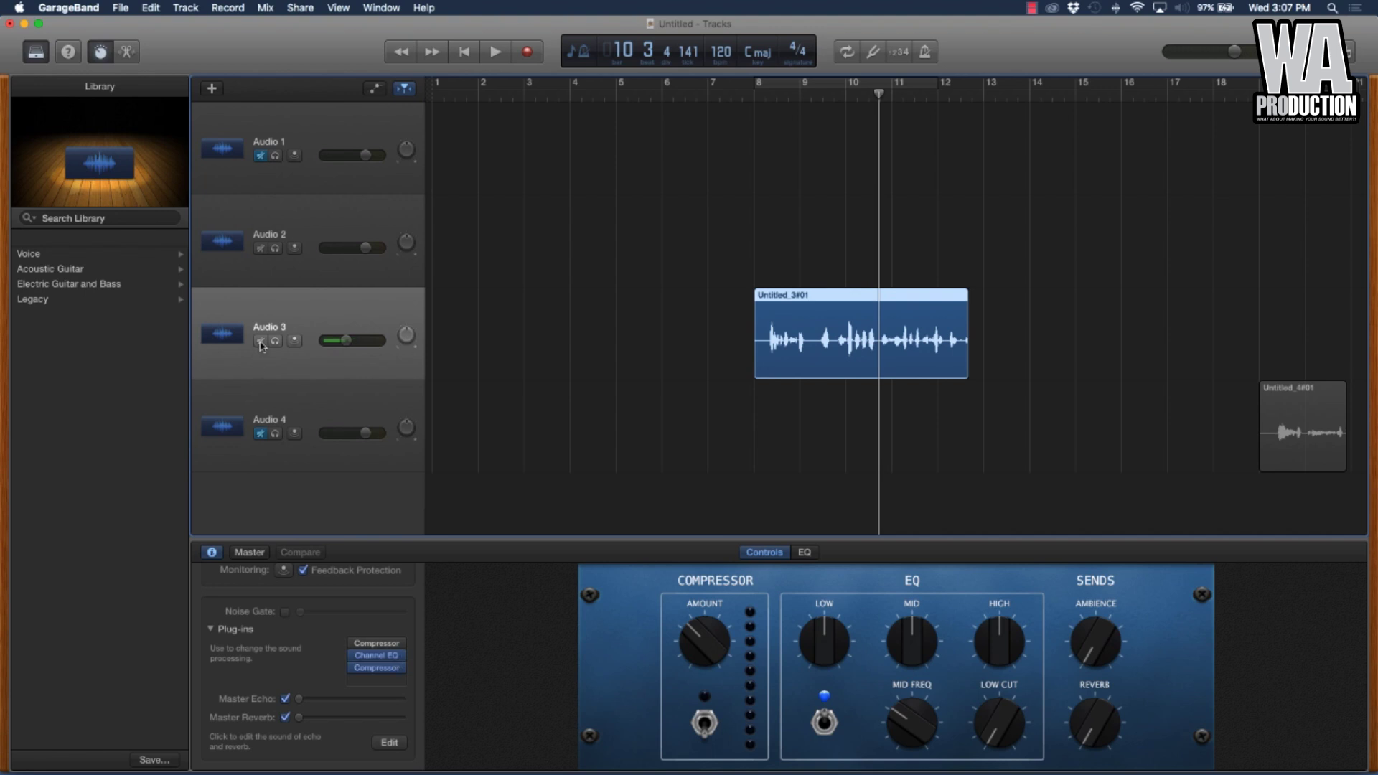
Mute Audio 3 and insert an EQ > Channel EQ into the empty plug-in slot.
{"action": "left_click", "coordinate": [491, 379]}
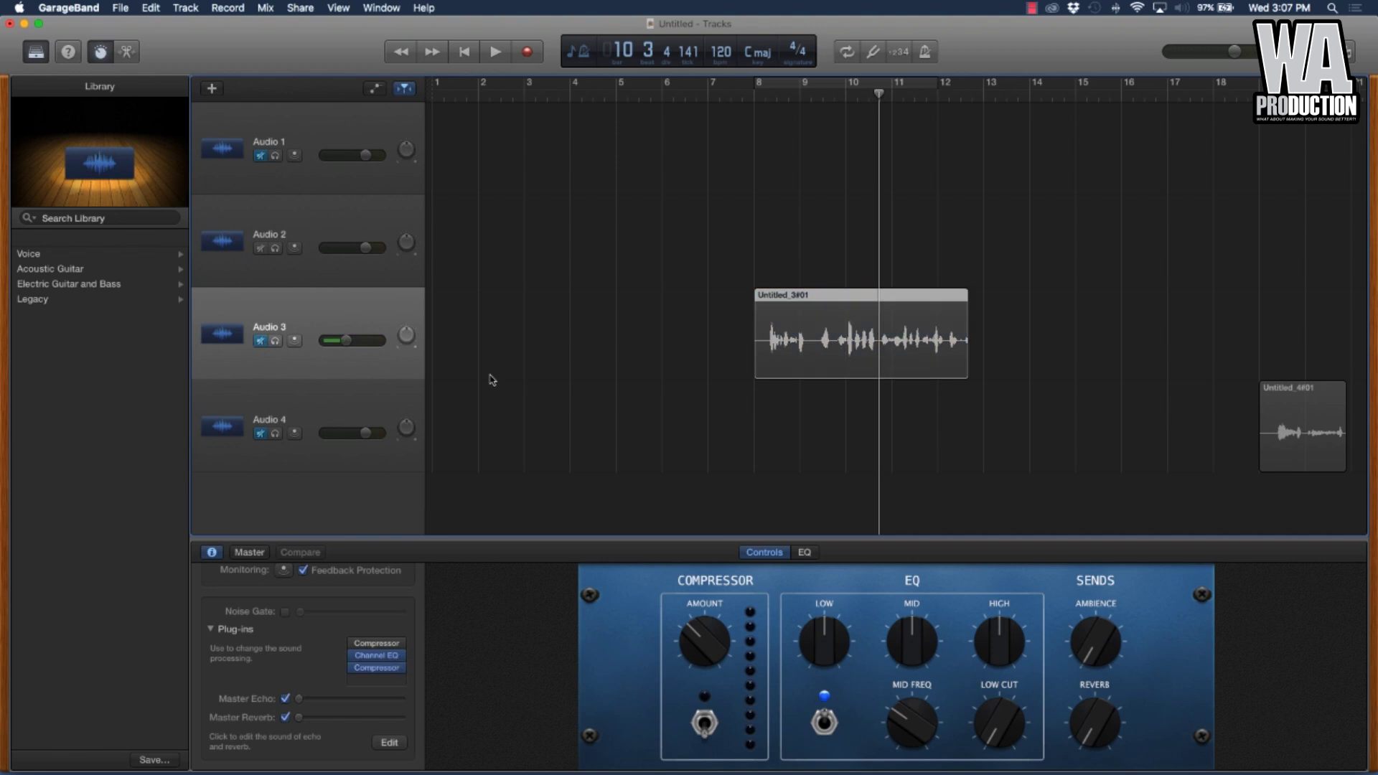
{"action": "left_click", "coordinate": [401, 658]}
{"action": "key", "text": "Escape"}
{"action": "left_click", "coordinate": [402, 682]}
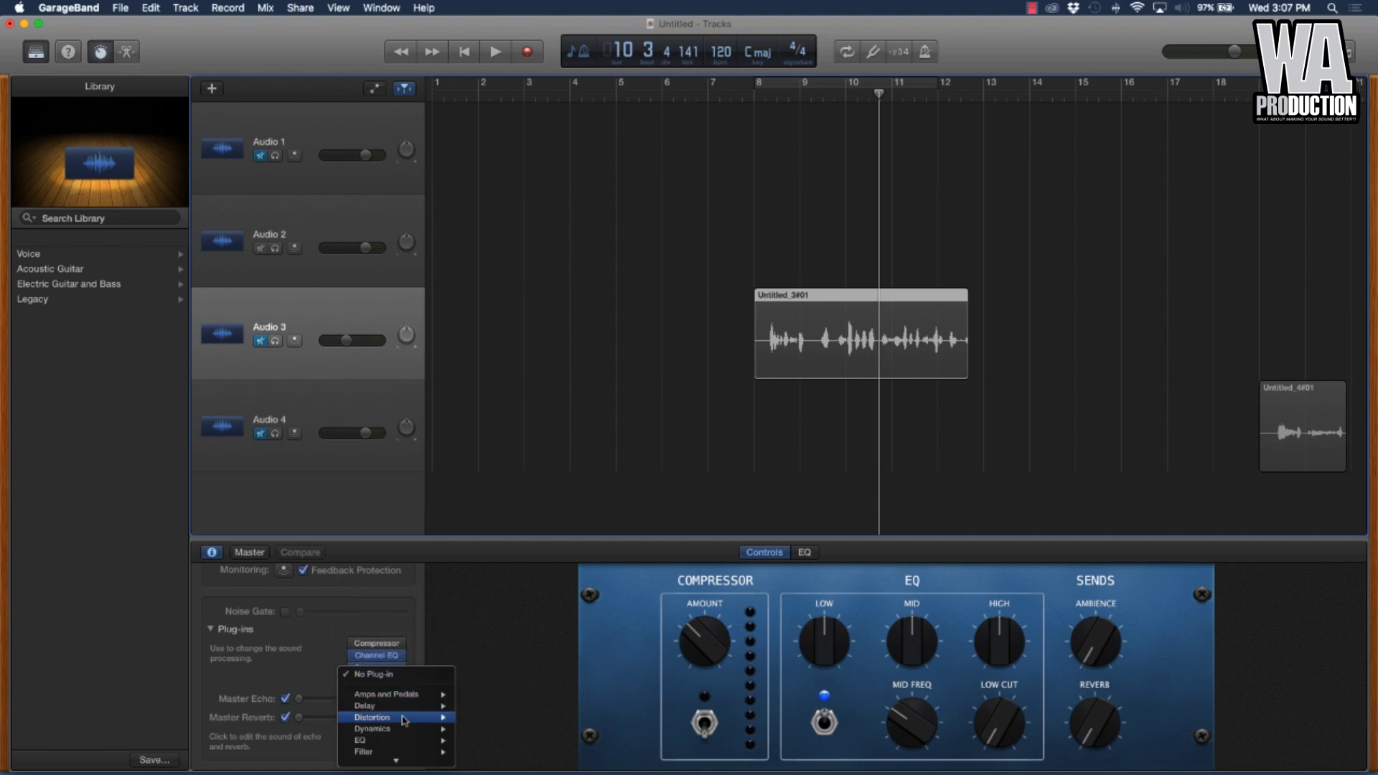
{"action": "mouse_move", "coordinate": [402, 740]}
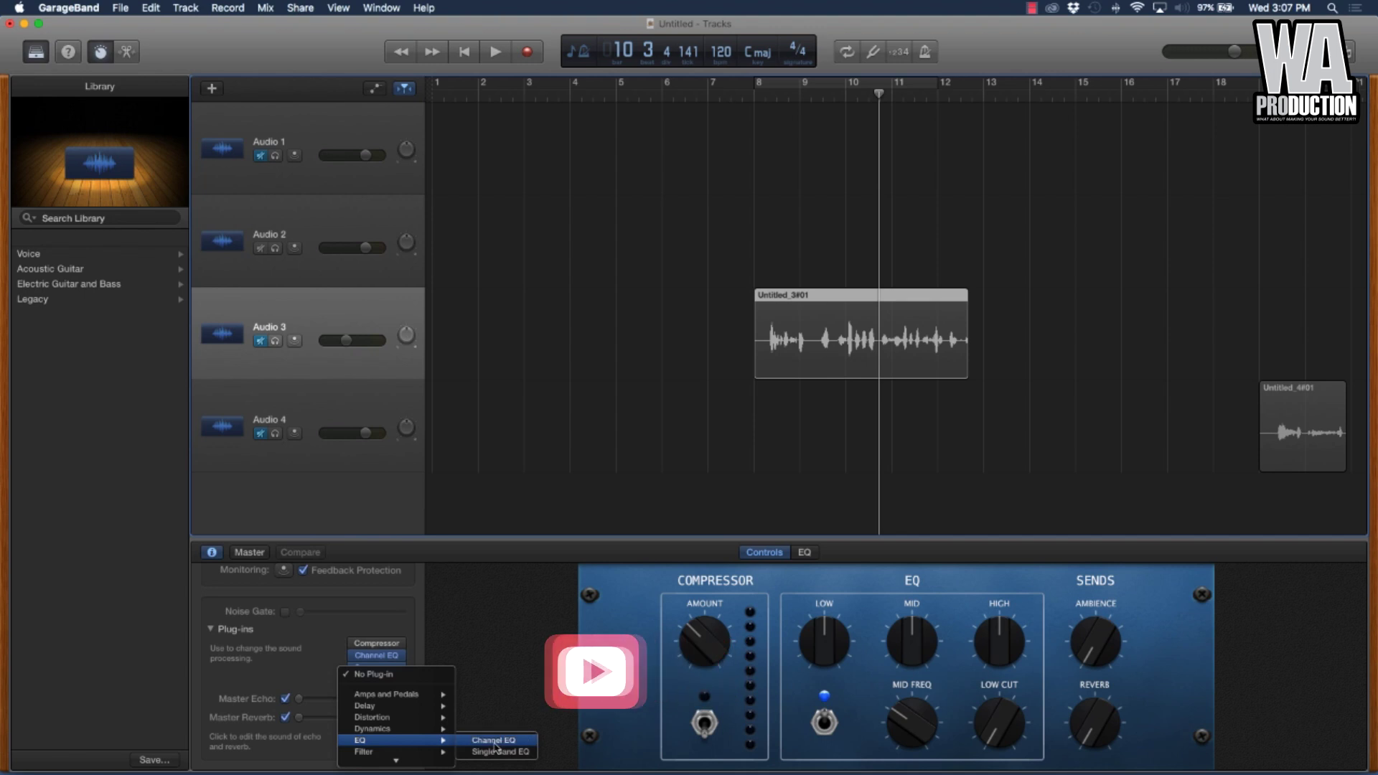
{"action": "left_click", "coordinate": [493, 742]}
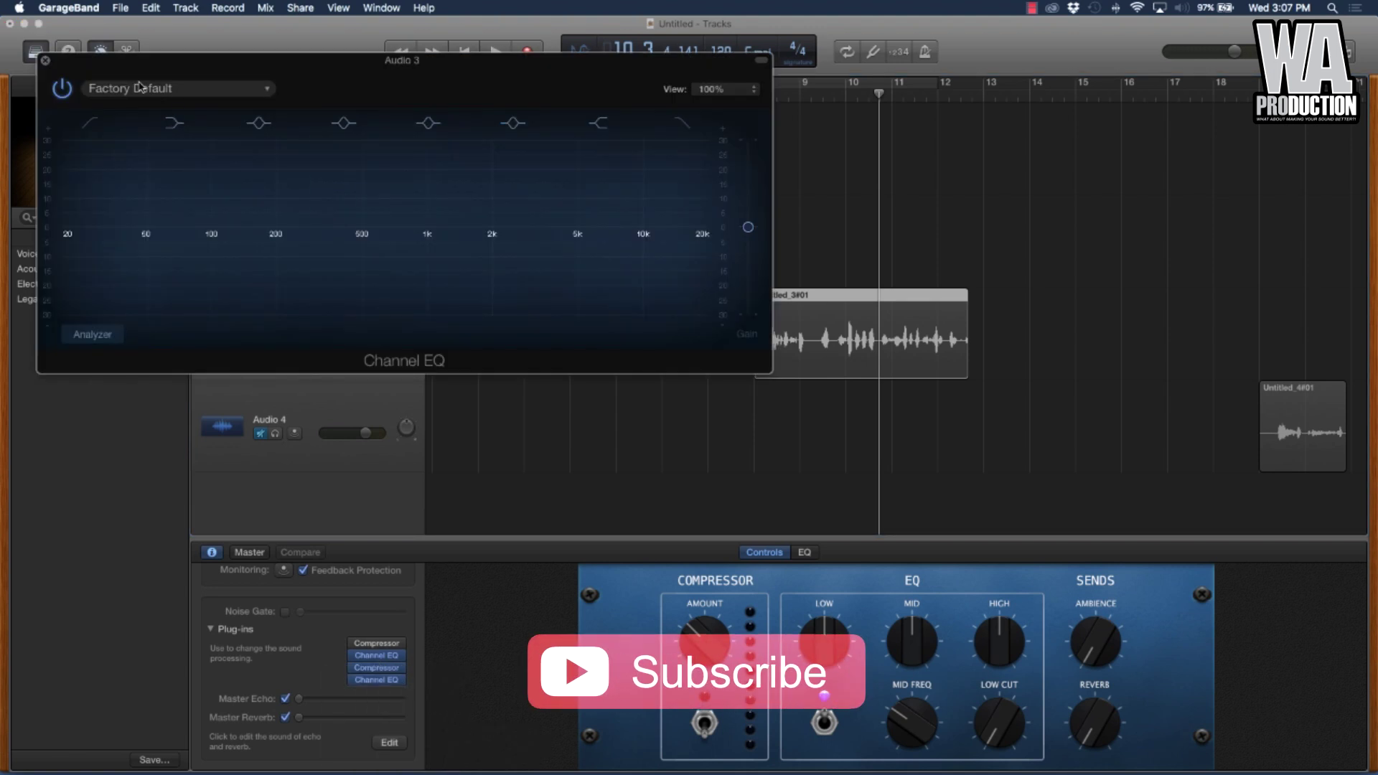
Load the Voice > Male Vocal Refresh preset on the new Channel EQ.
{"action": "left_click", "coordinate": [141, 87]}
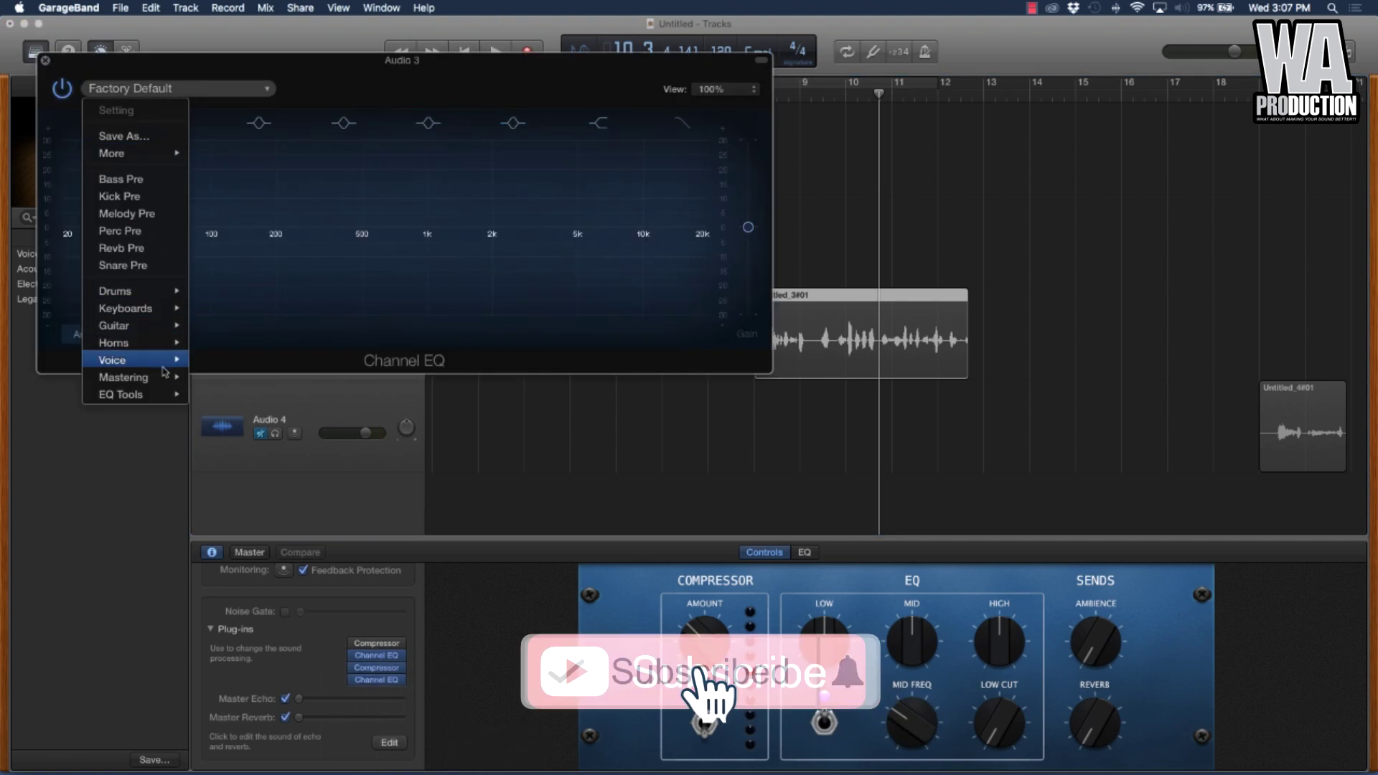
{"action": "mouse_move", "coordinate": [145, 362]}
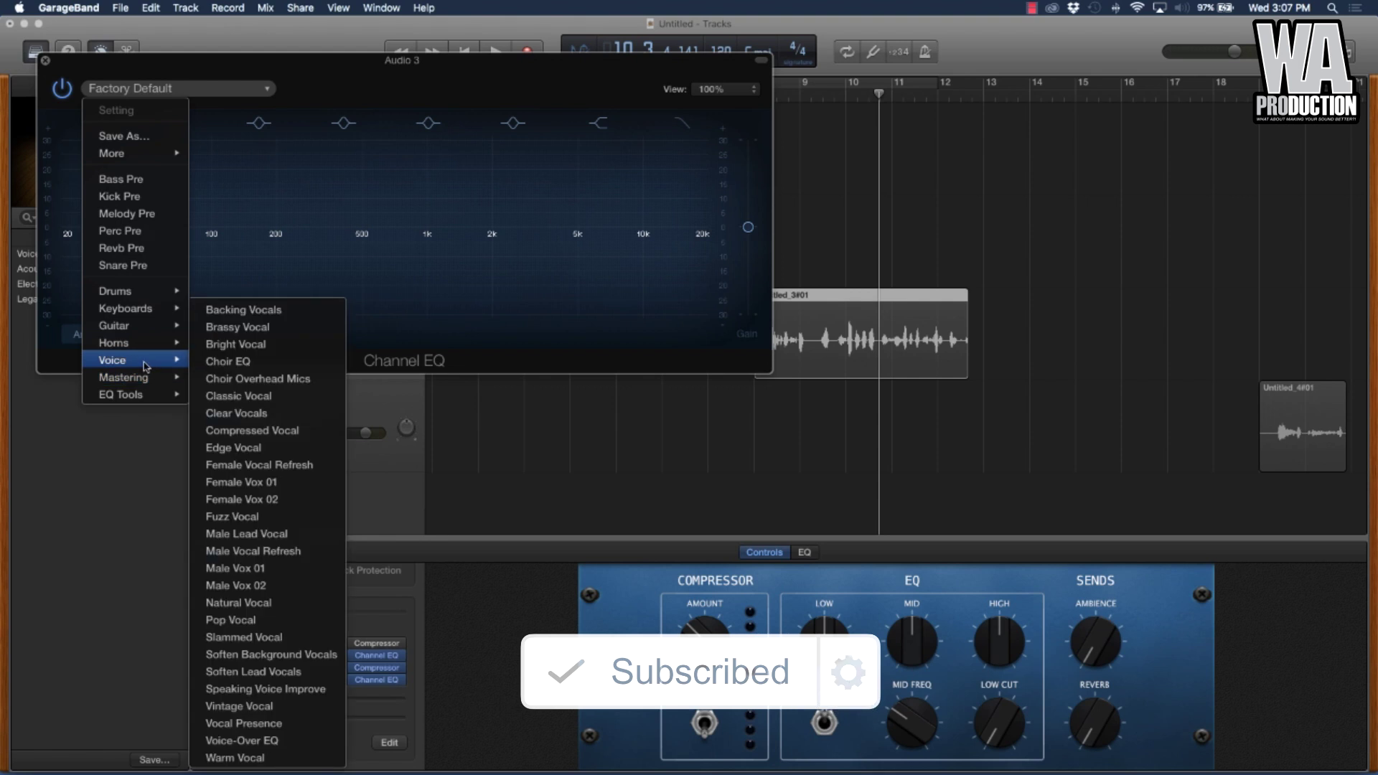
{"action": "left_click", "coordinate": [282, 551]}
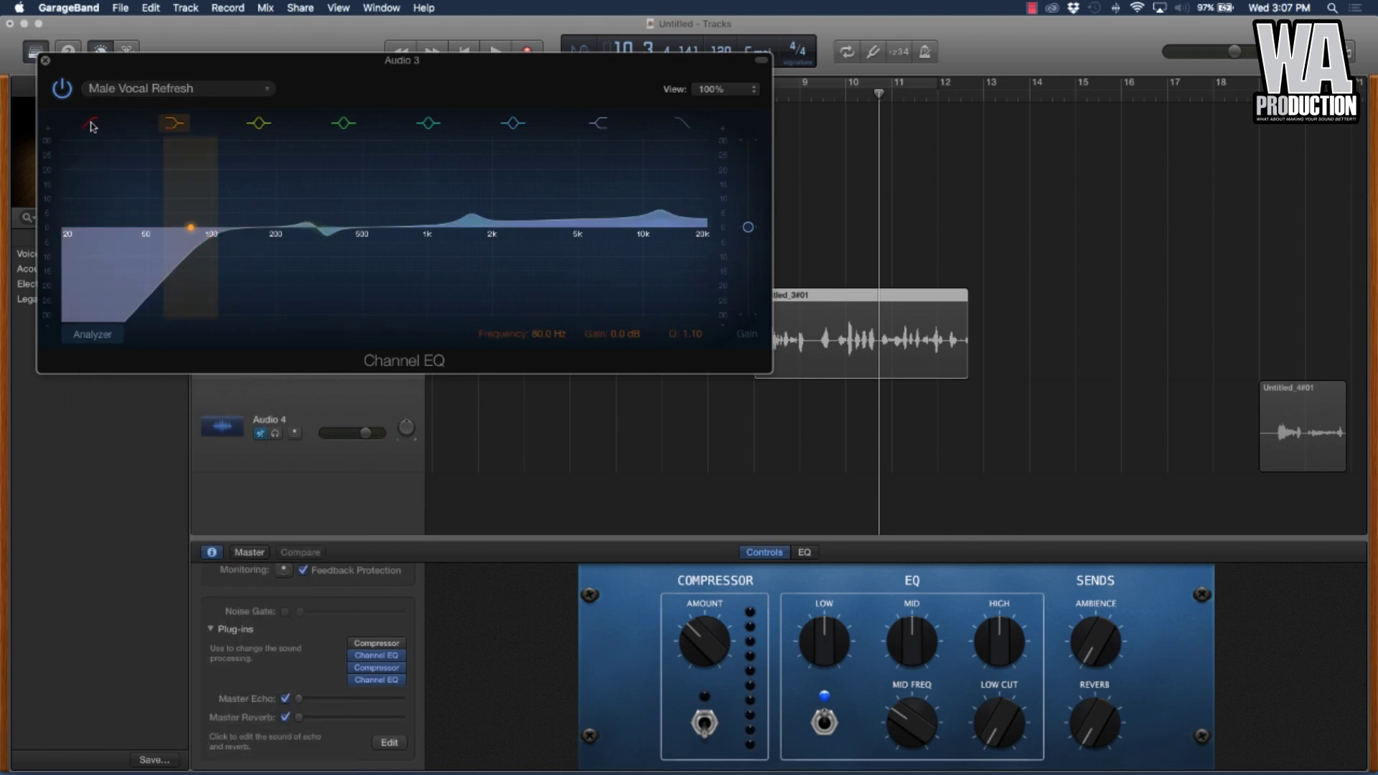
{"action": "left_click", "coordinate": [45, 61]}
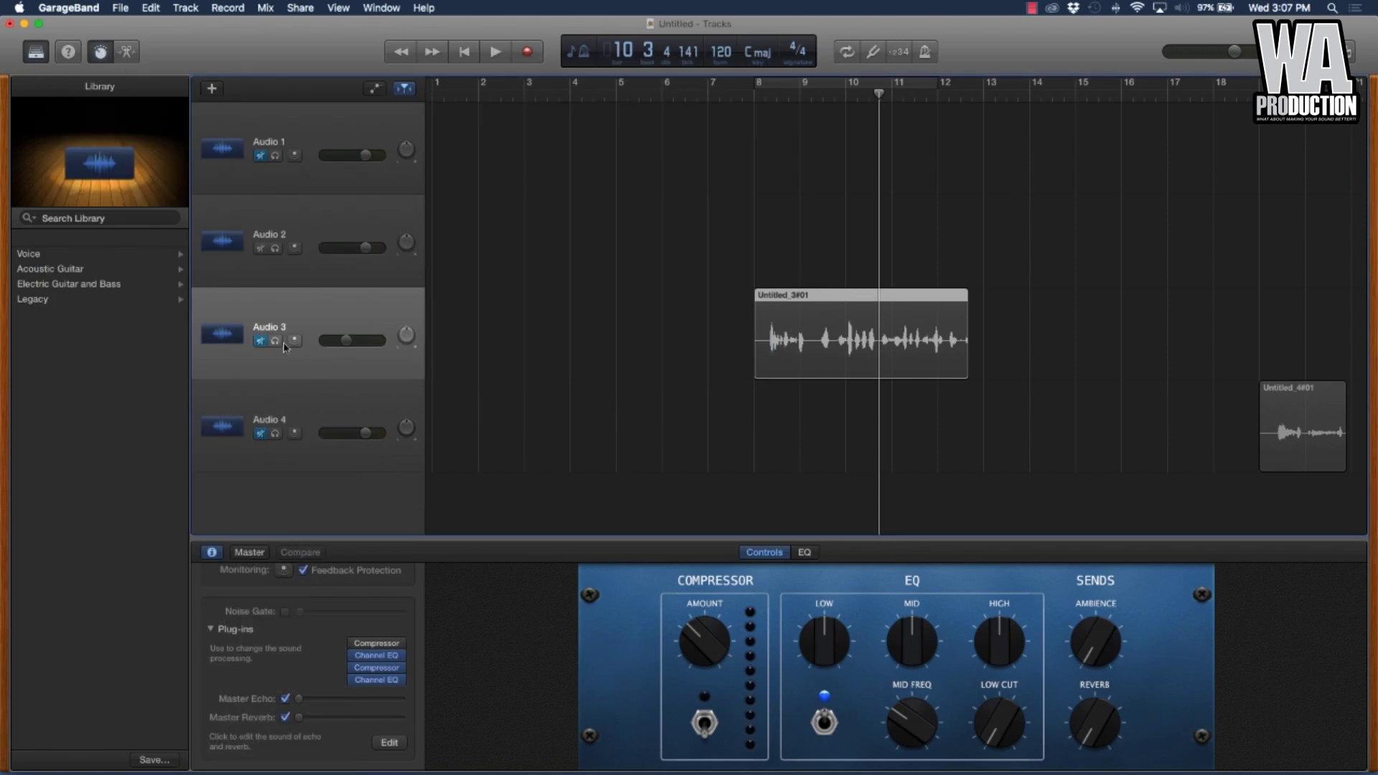
{"action": "left_click", "coordinate": [261, 342]}
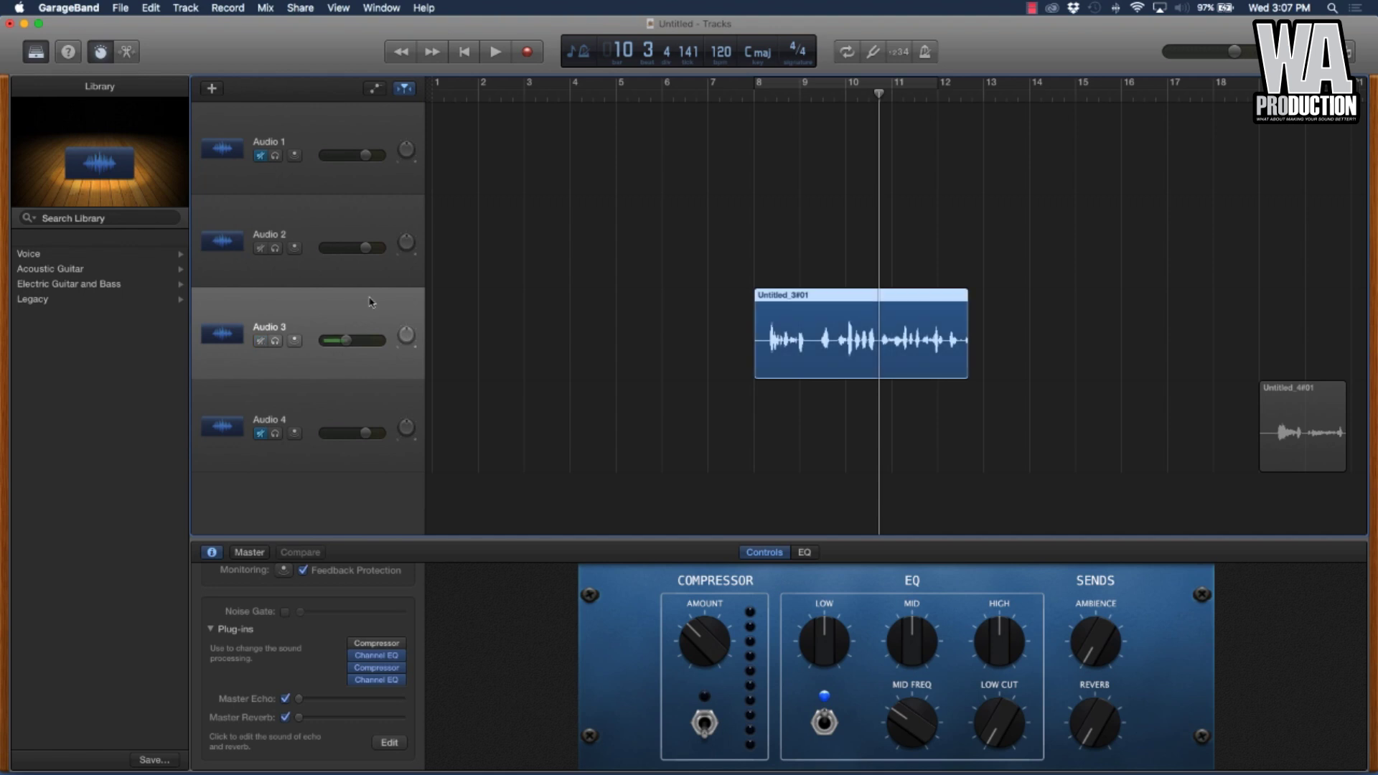
{"action": "left_click", "coordinate": [764, 97]}
{"action": "key", "text": "space"}
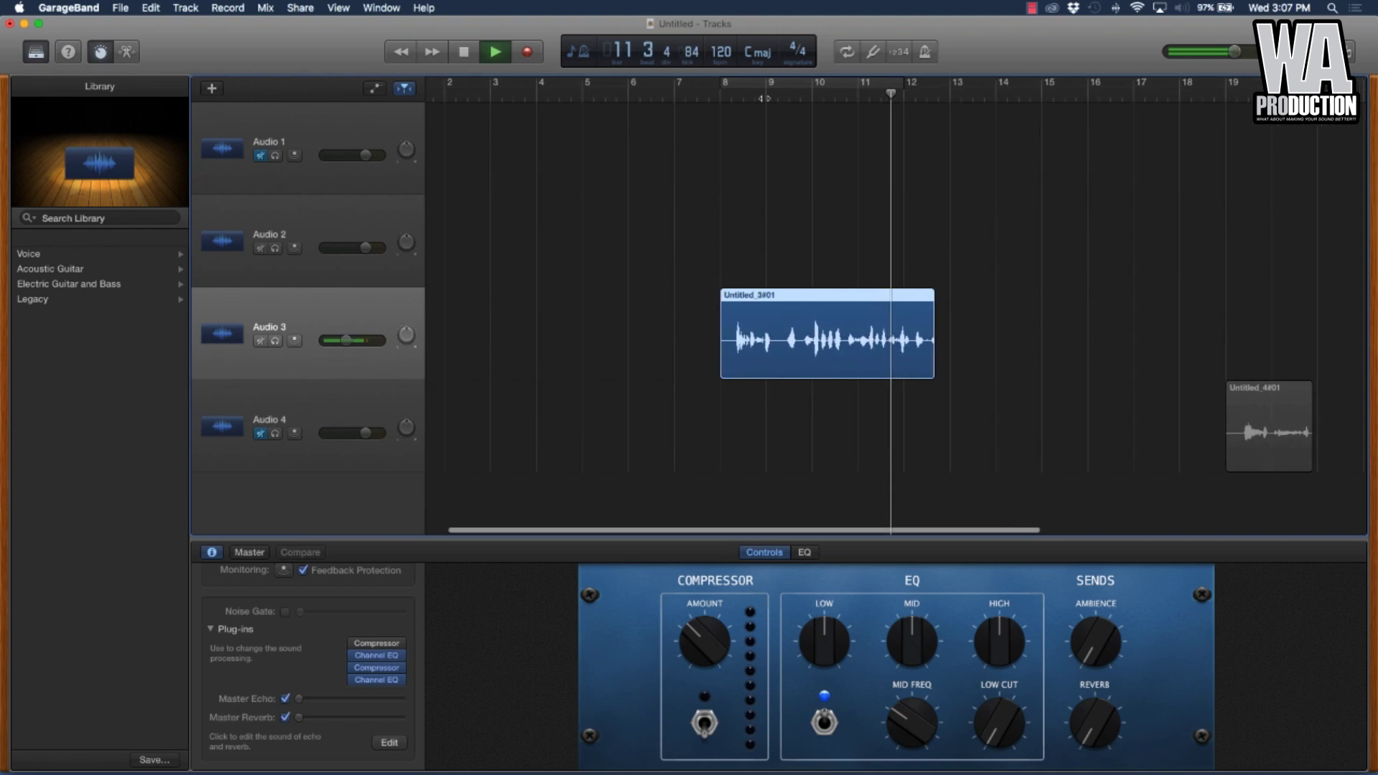
{"action": "key", "text": "space"}
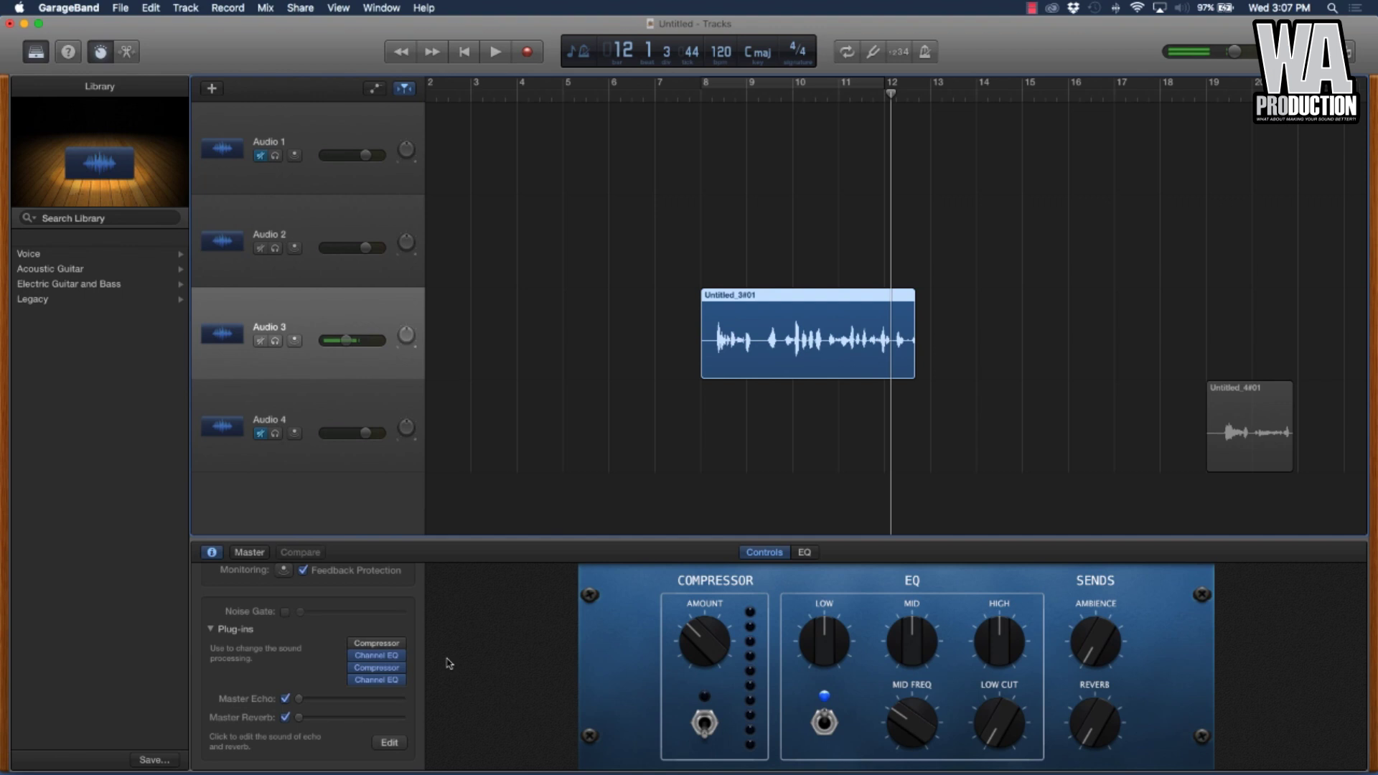
{"action": "left_click", "coordinate": [259, 339]}
{"action": "left_click", "coordinate": [583, 257]}
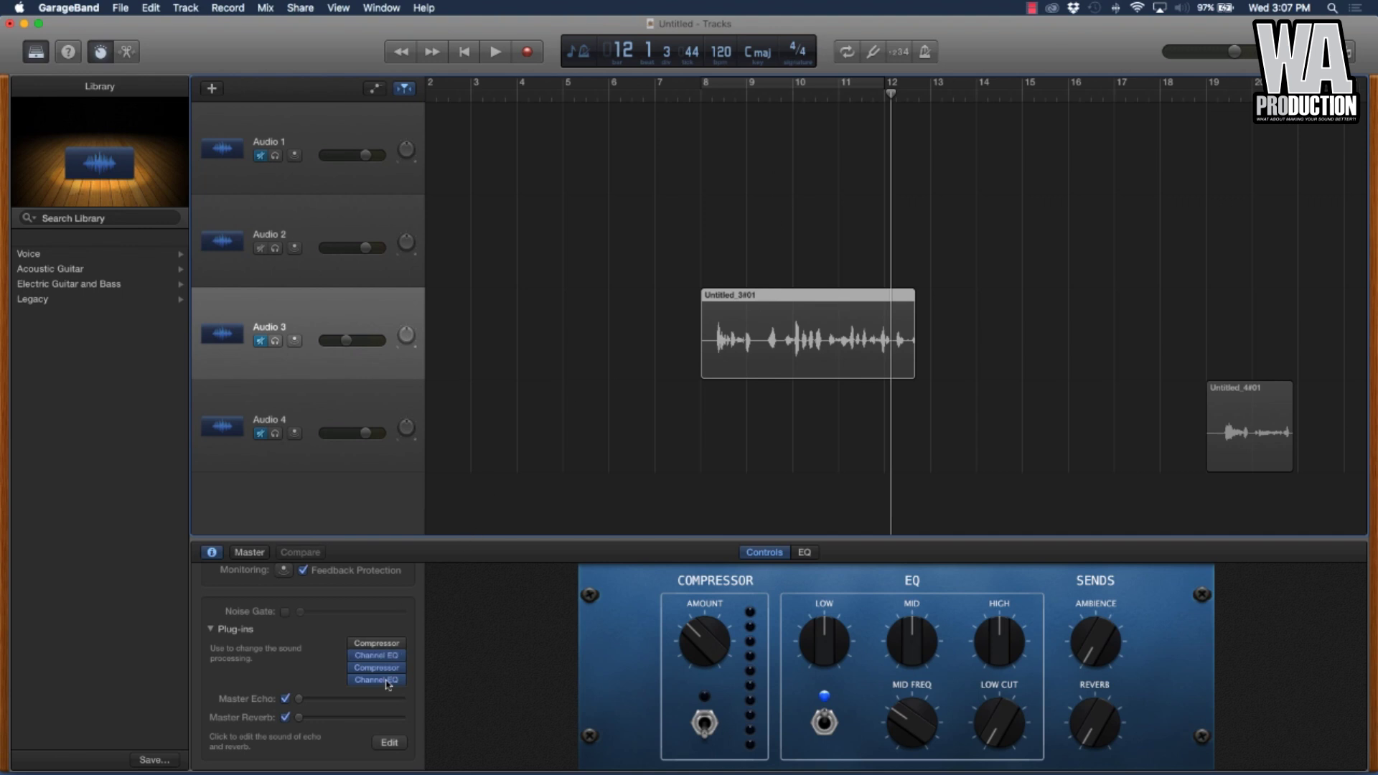
Clear the second Channel EQ slot so it holds No Plug-in.
{"action": "left_click", "coordinate": [400, 661]}
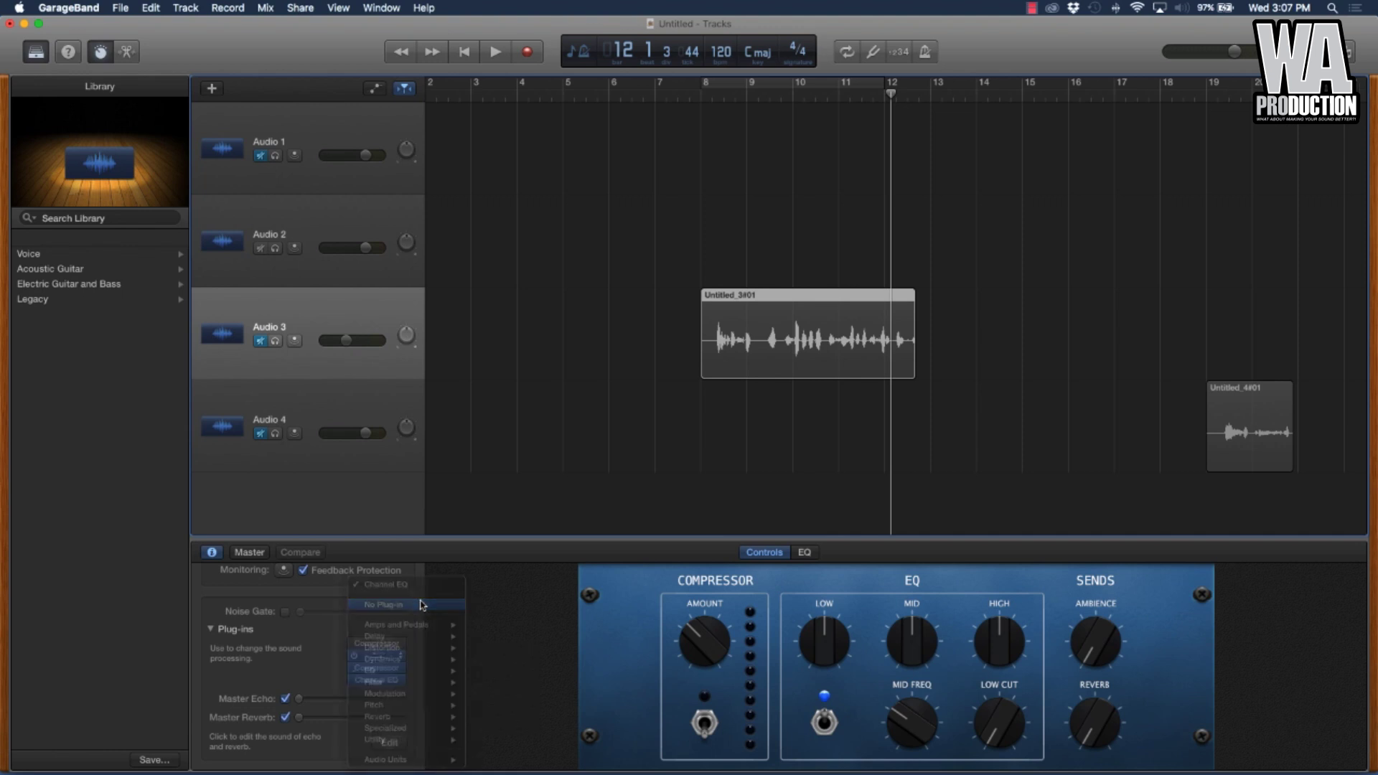
{"action": "left_click", "coordinate": [503, 659]}
{"action": "left_click", "coordinate": [400, 650]}
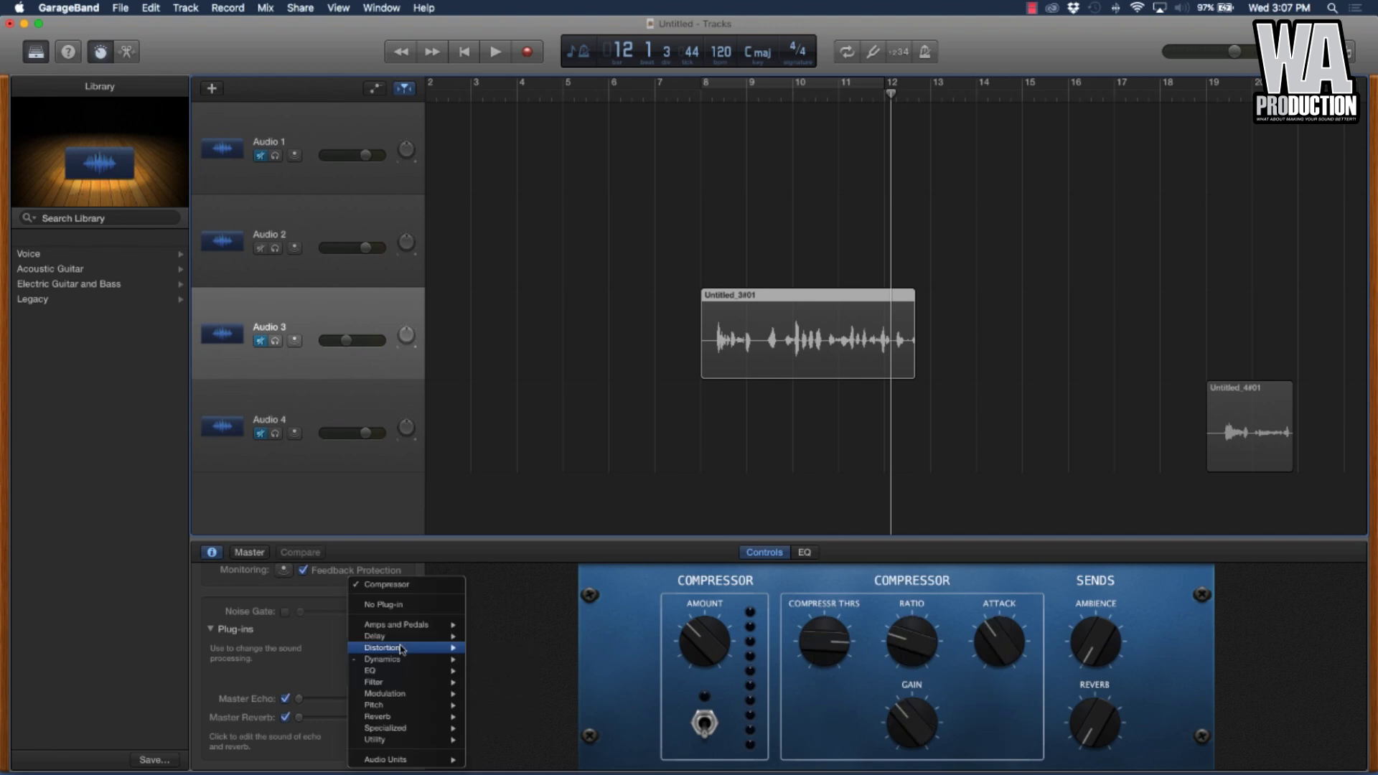
{"action": "left_click", "coordinate": [414, 604]}
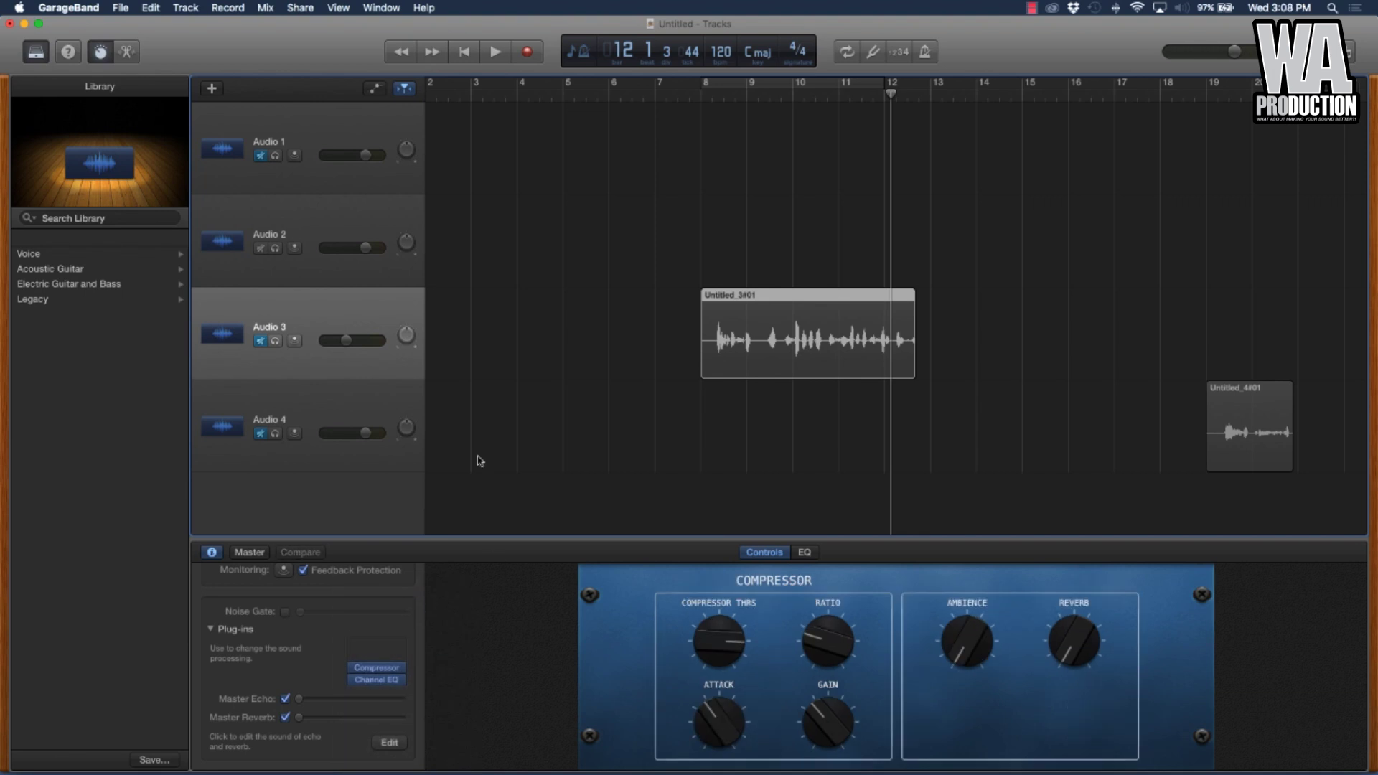
Insert a Reverb > Space Designer plug-in at its Factory Default settings.
{"action": "left_click", "coordinate": [400, 659]}
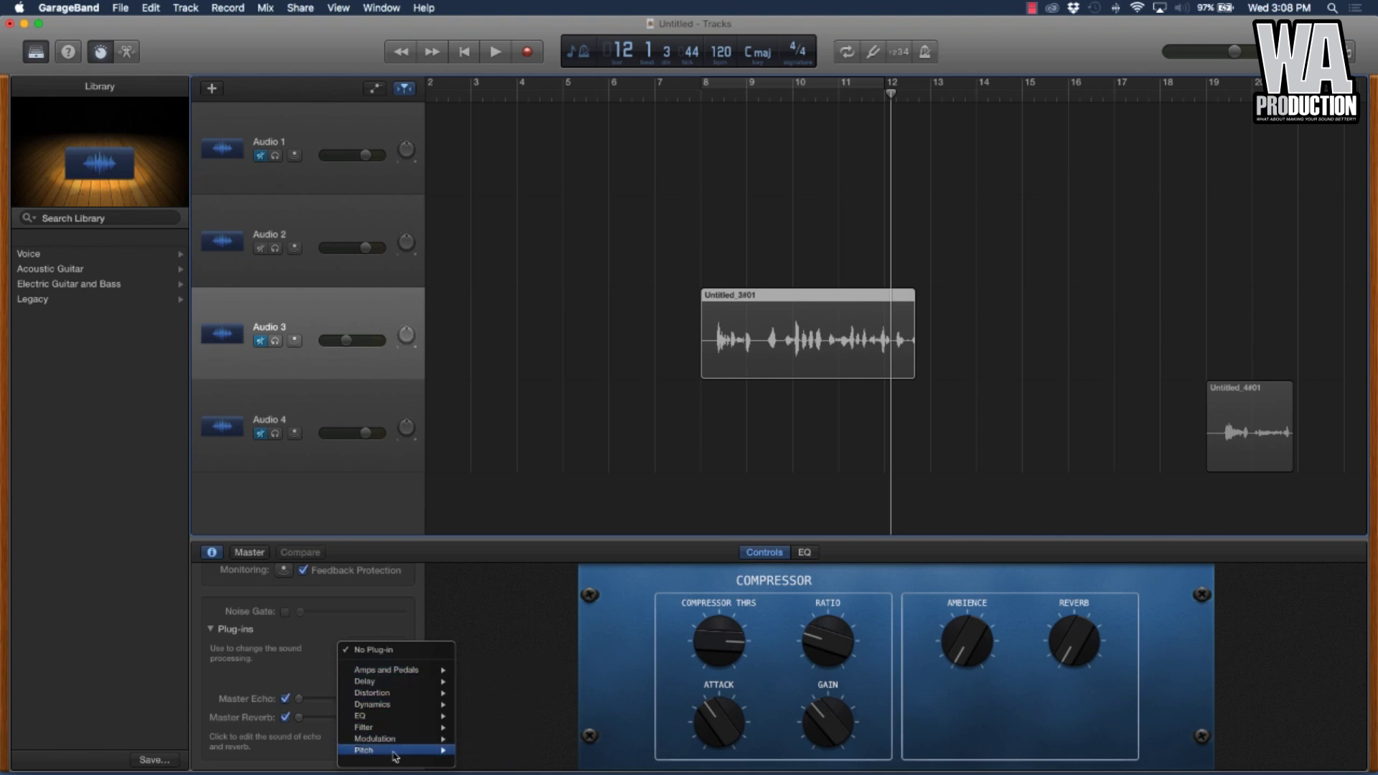
{"action": "mouse_move", "coordinate": [393, 762]}
{"action": "mouse_move", "coordinate": [391, 717]}
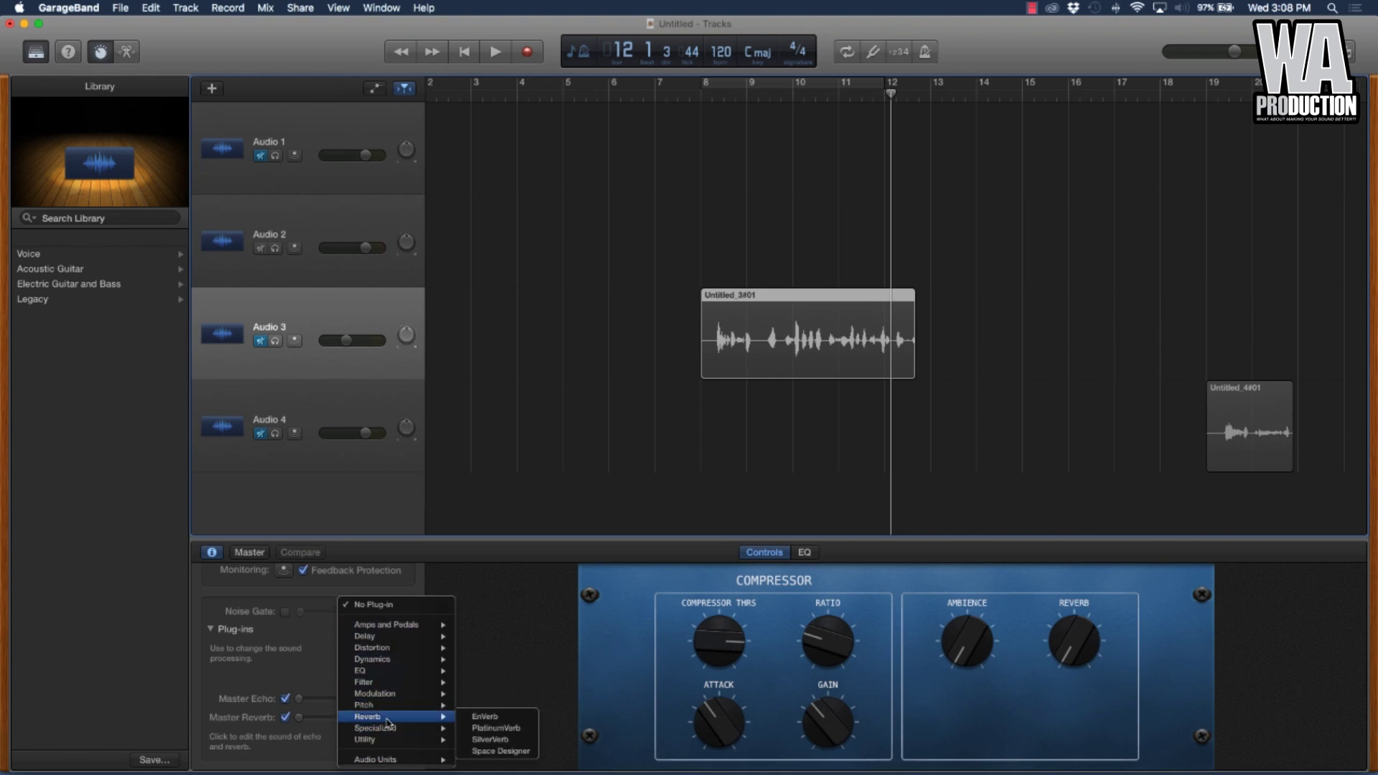
{"action": "left_click", "coordinate": [517, 751]}
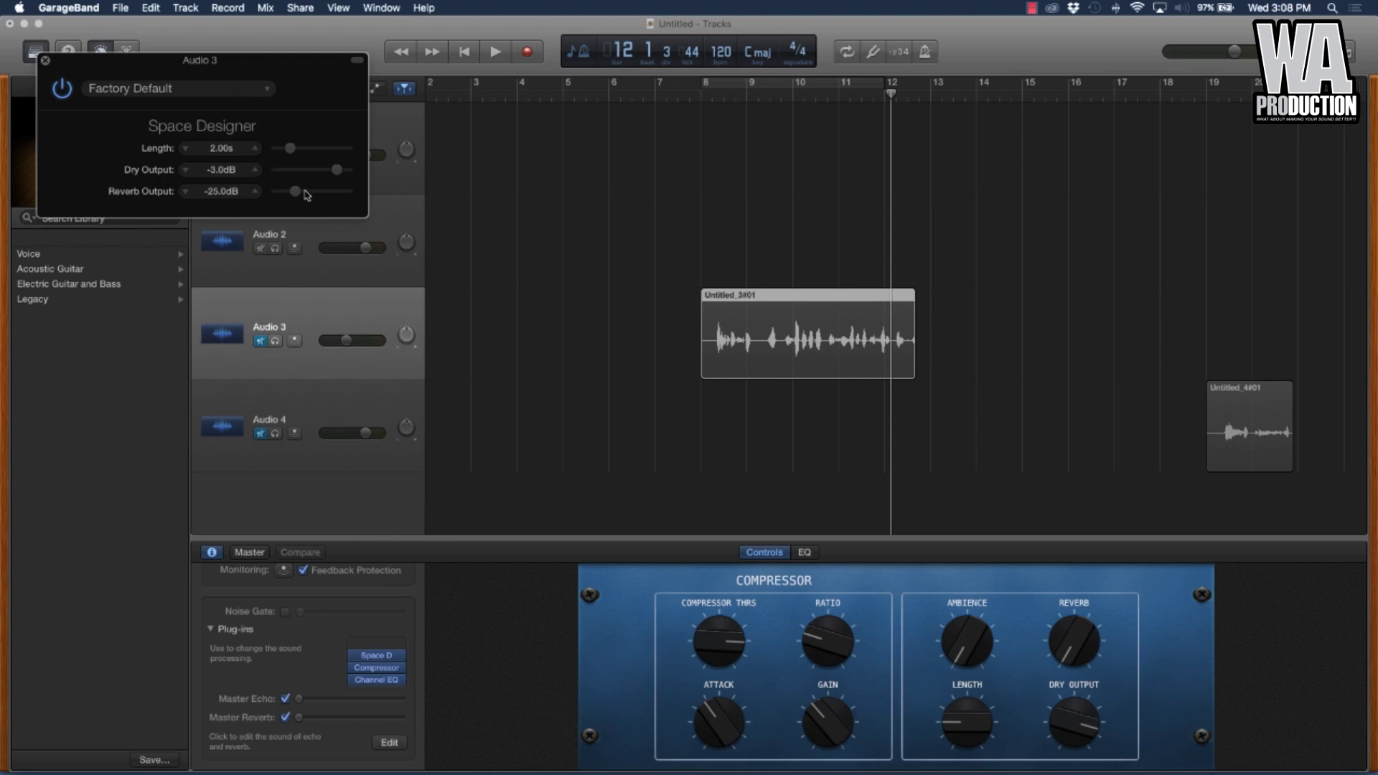
{"action": "mouse_move", "coordinate": [297, 194]}
{"action": "left_mouse_down"}
{"action": "mouse_move", "coordinate": [263, 195]}
{"action": "mouse_move", "coordinate": [316, 199]}
{"action": "mouse_move", "coordinate": [262, 199]}
{"action": "mouse_move", "coordinate": [294, 199]}
{"action": "mouse_move", "coordinate": [284, 196]}
{"action": "left_mouse_up"}
{"action": "left_click", "coordinate": [261, 343]}
{"action": "left_click", "coordinate": [707, 94]}
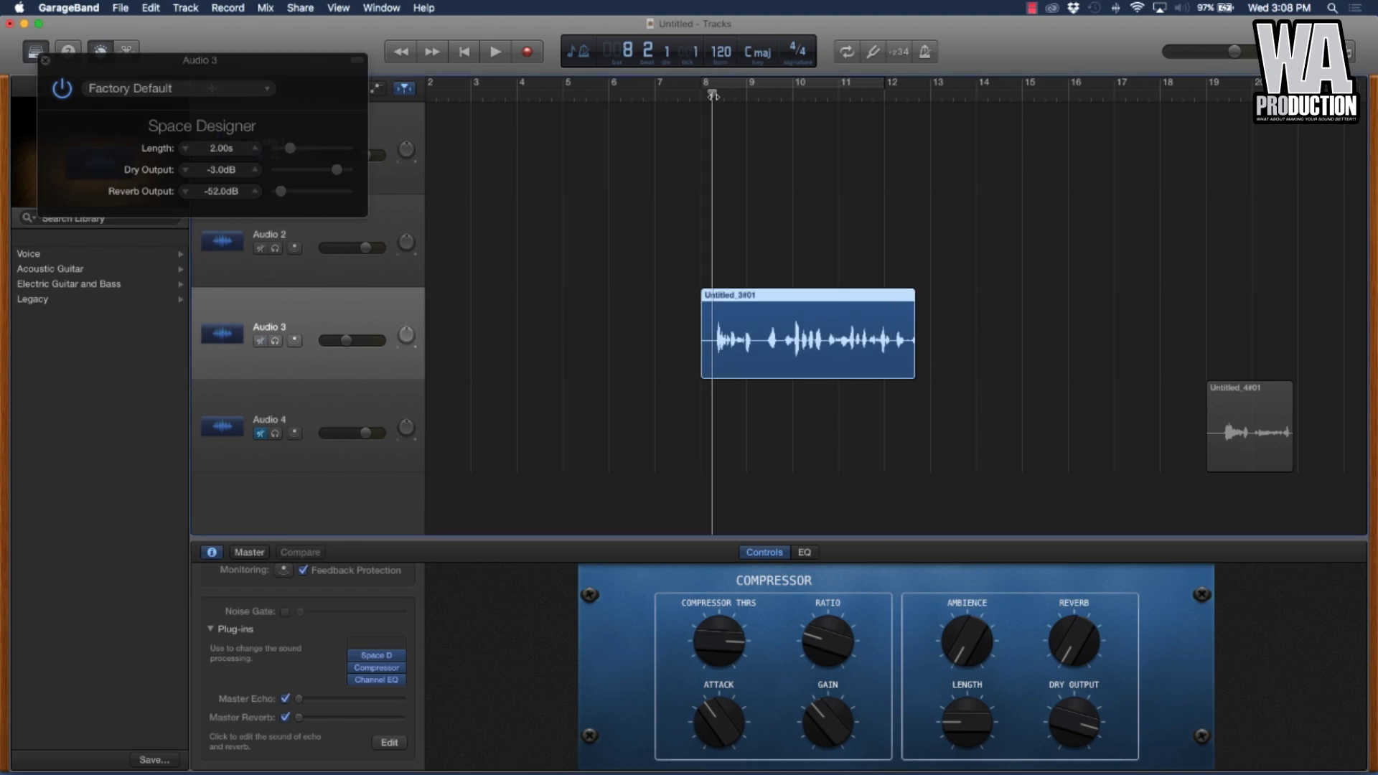
{"action": "key", "text": "space"}
{"action": "left_click_drag", "start_coordinate": [285, 195], "coordinate": [279, 192]}
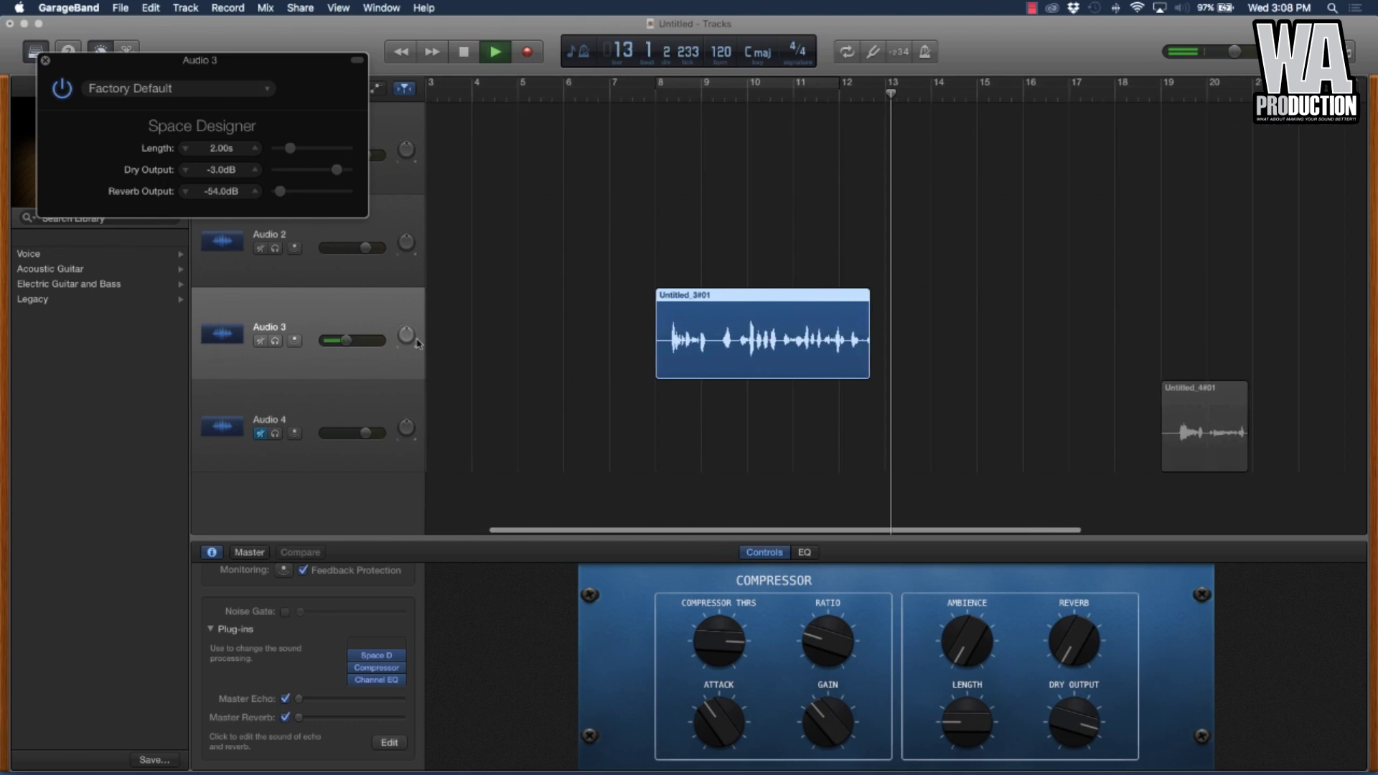
{"action": "key", "text": "space"}
{"action": "left_click", "coordinate": [260, 340]}
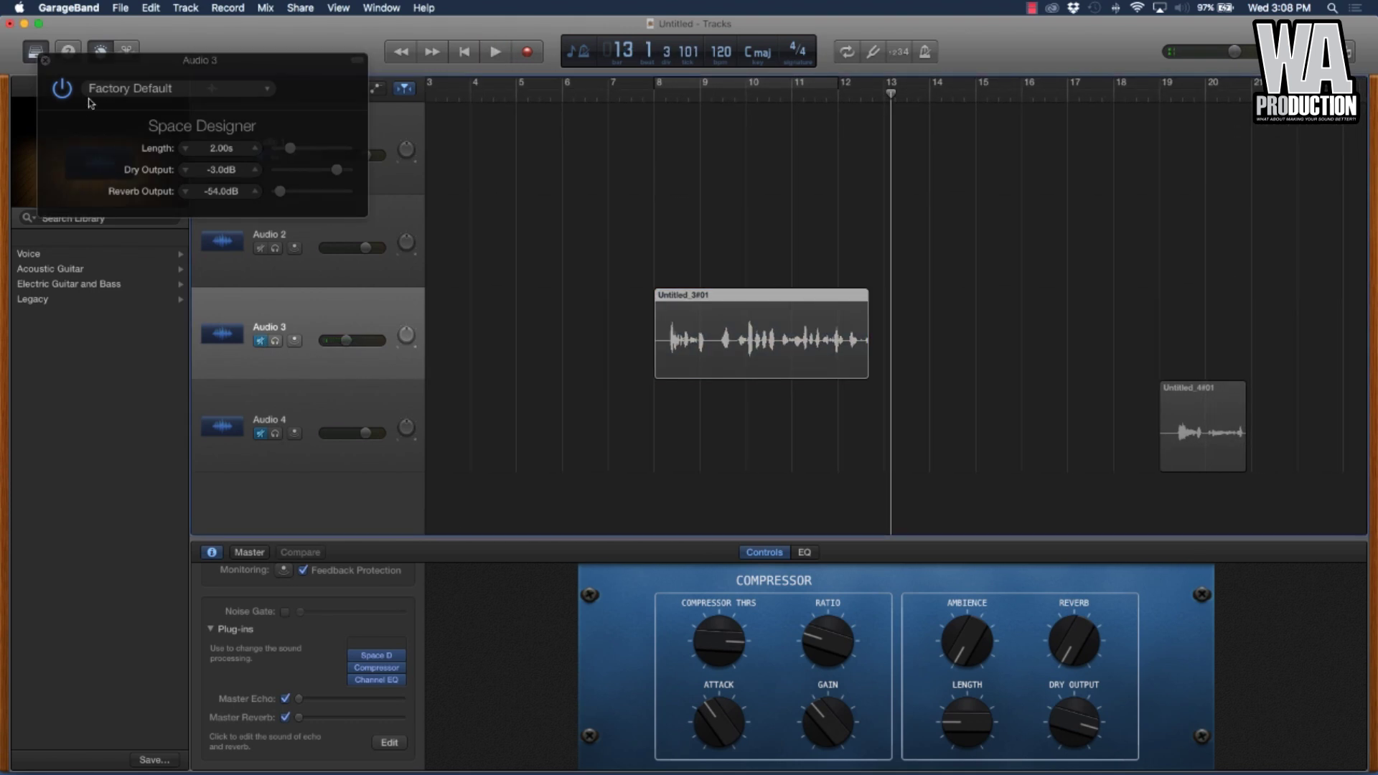
{"action": "left_click", "coordinate": [45, 61]}
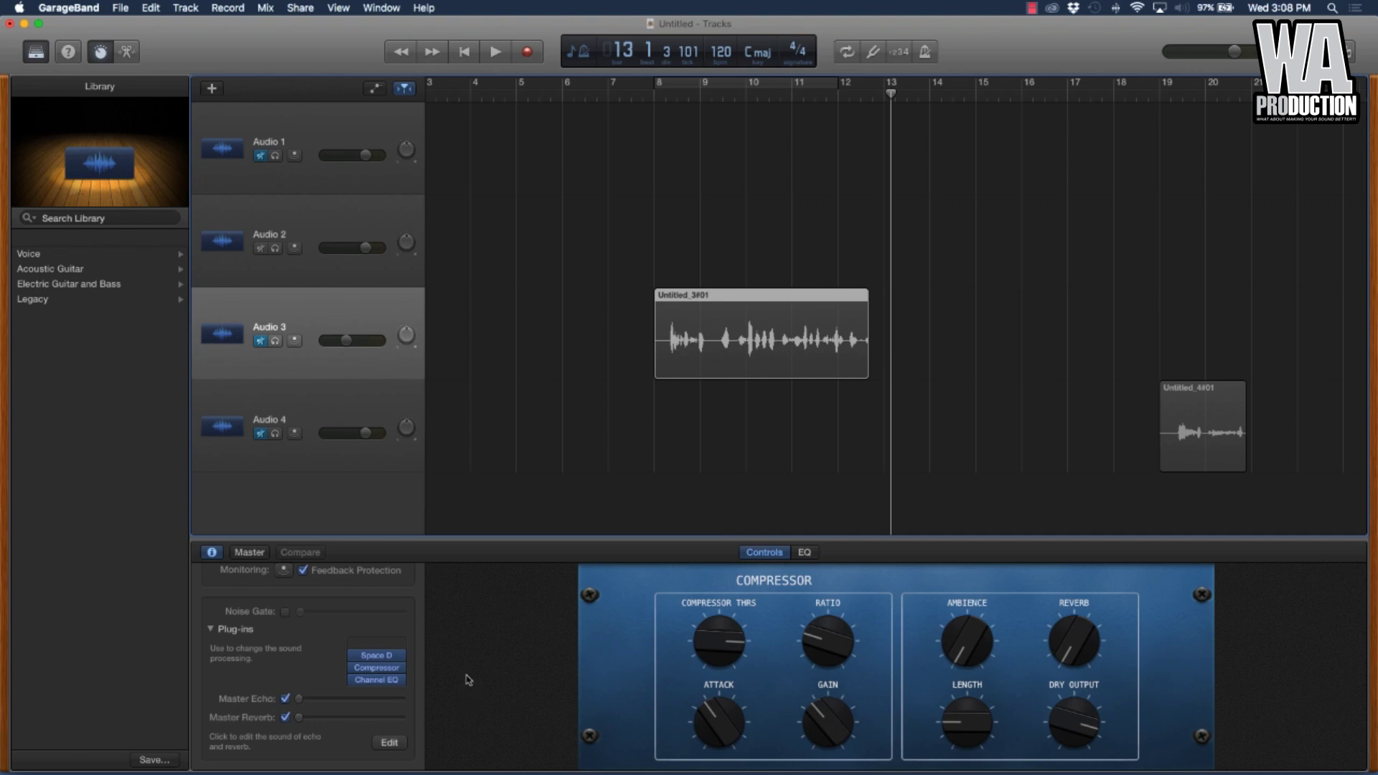
Insert a Limiter on Audio 3 and apply its For Vocals preset.
{"action": "left_click", "coordinate": [403, 661]}
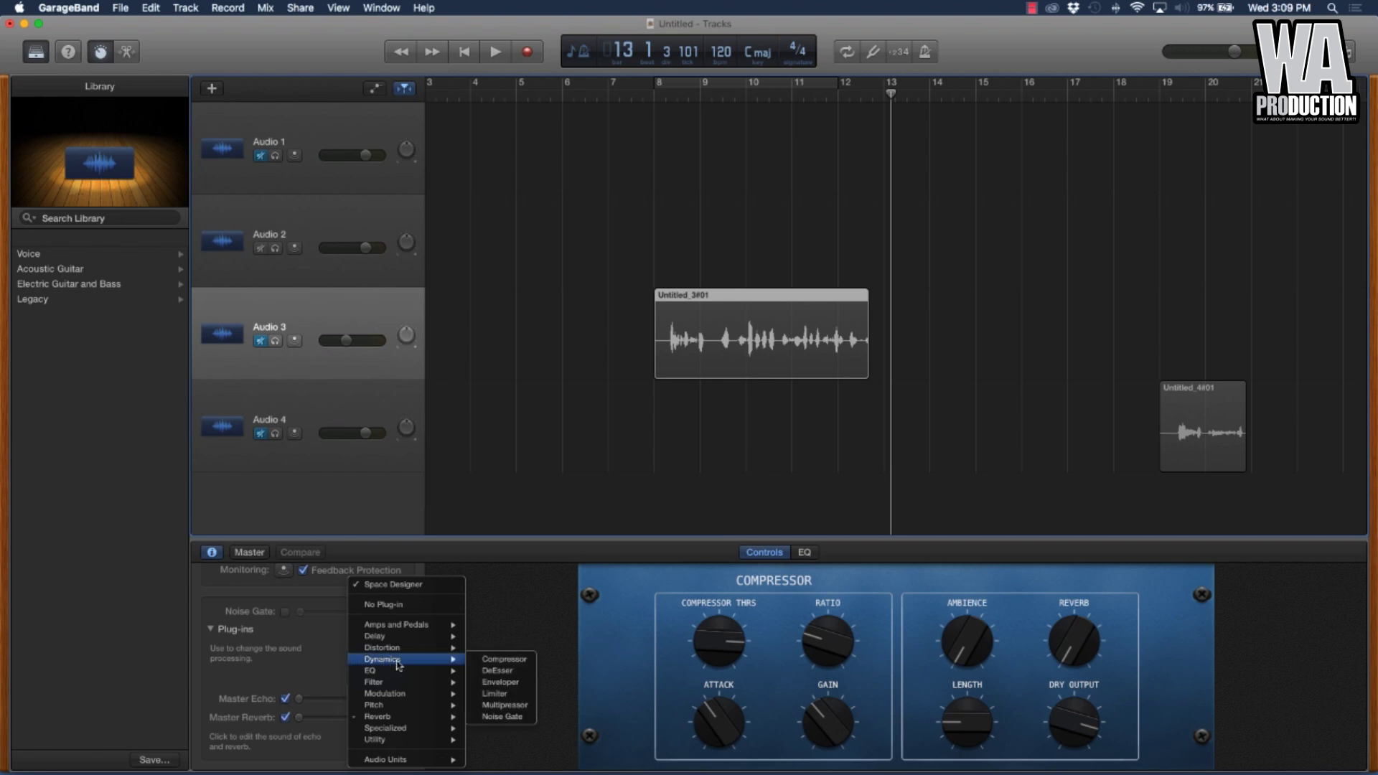
{"action": "left_click", "coordinate": [500, 693]}
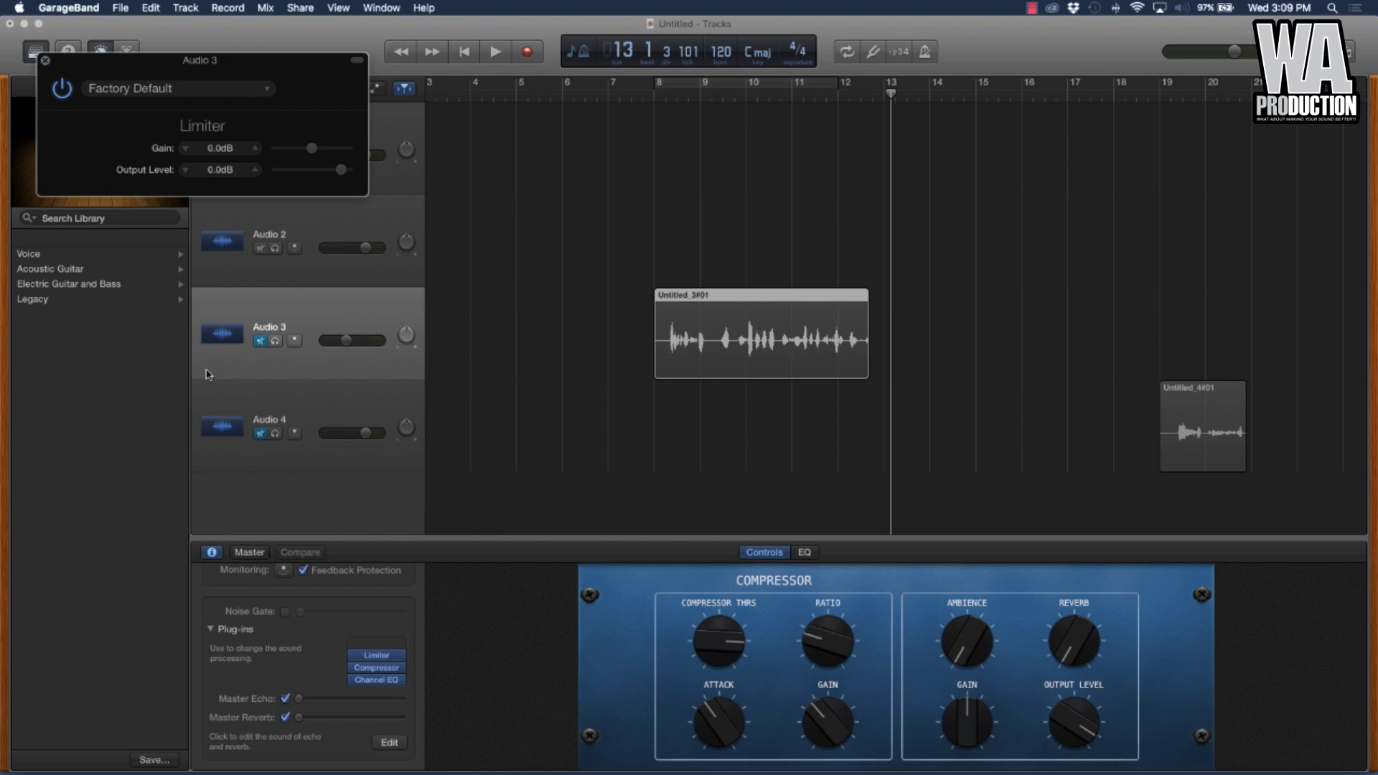
{"action": "left_click", "coordinate": [252, 90]}
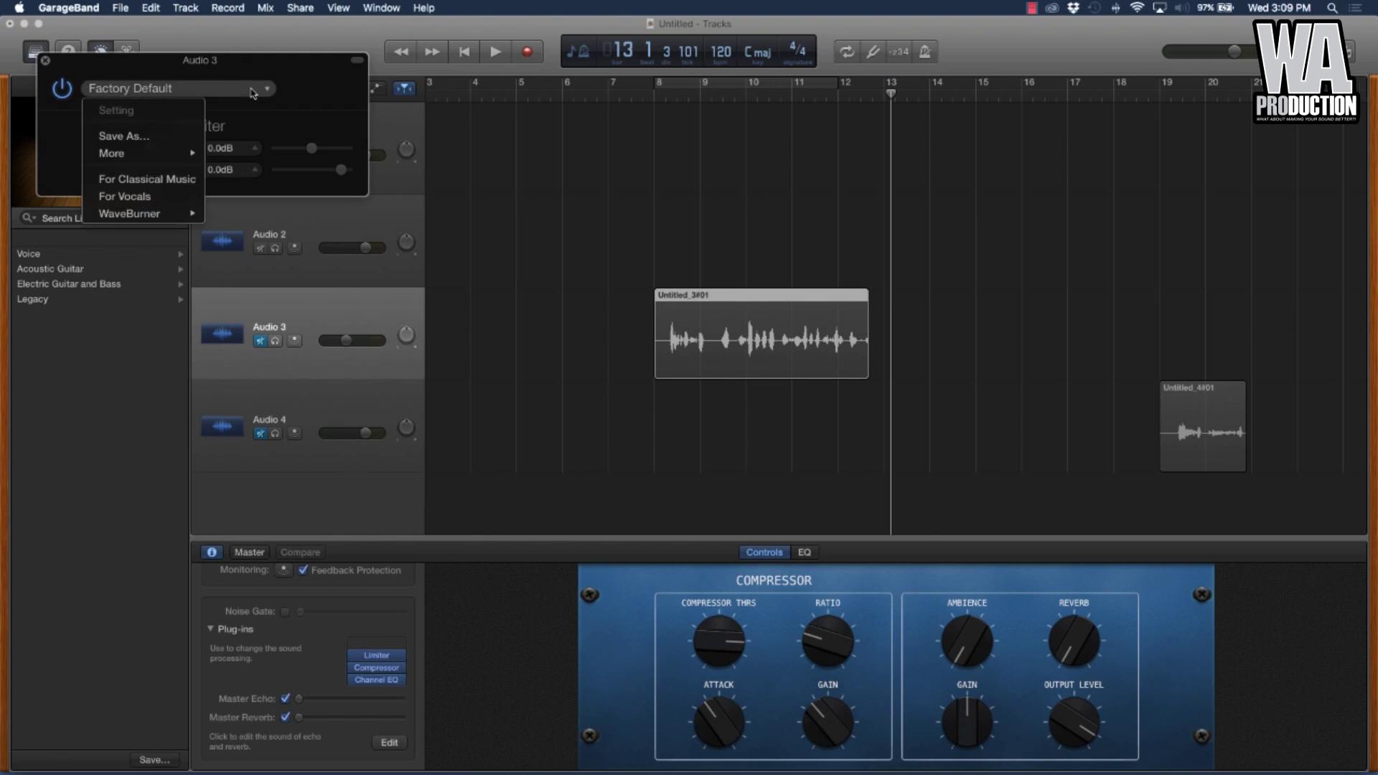
{"action": "left_click", "coordinate": [151, 197]}
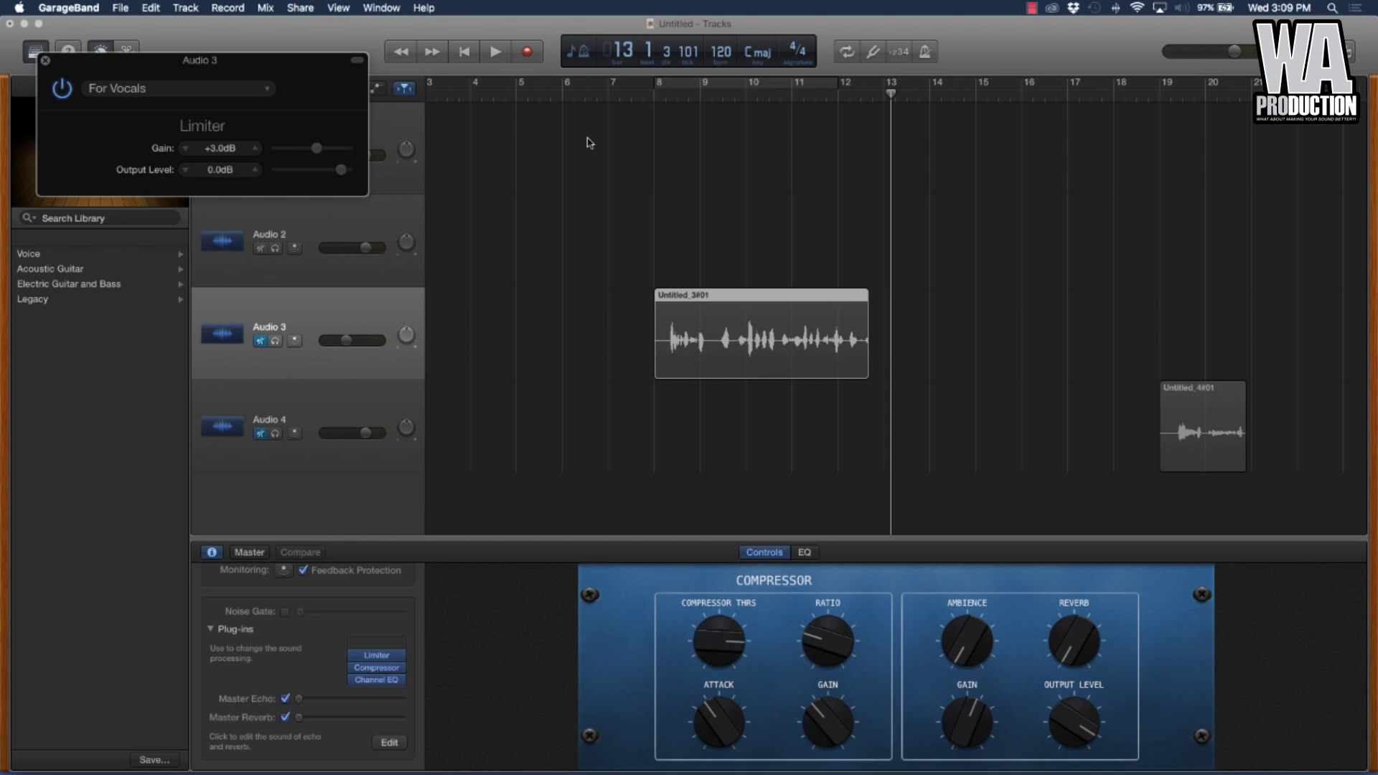
Unmute Audio 3 and play the limited vocal from around bar 8.
{"action": "left_click", "coordinate": [676, 97]}
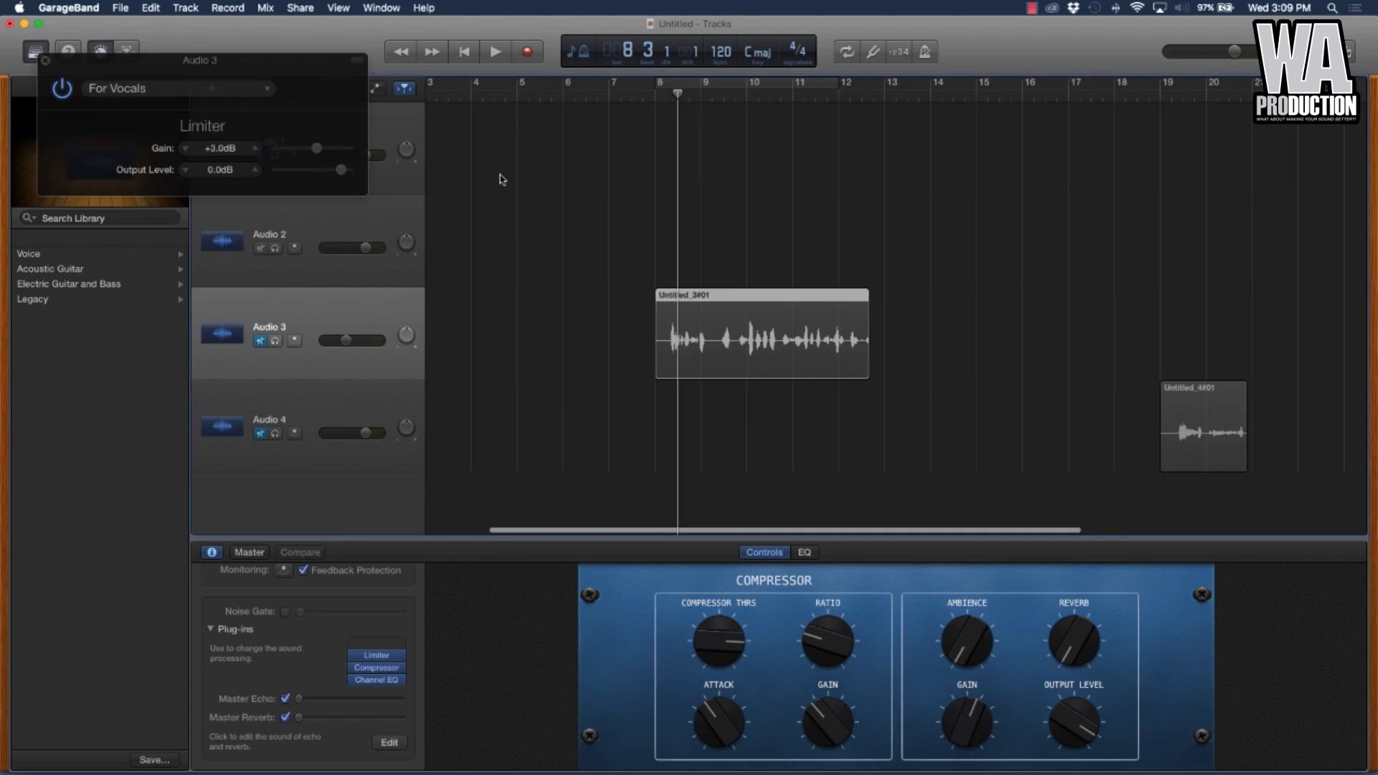
{"action": "left_click", "coordinate": [261, 341]}
{"action": "left_click", "coordinate": [497, 52]}
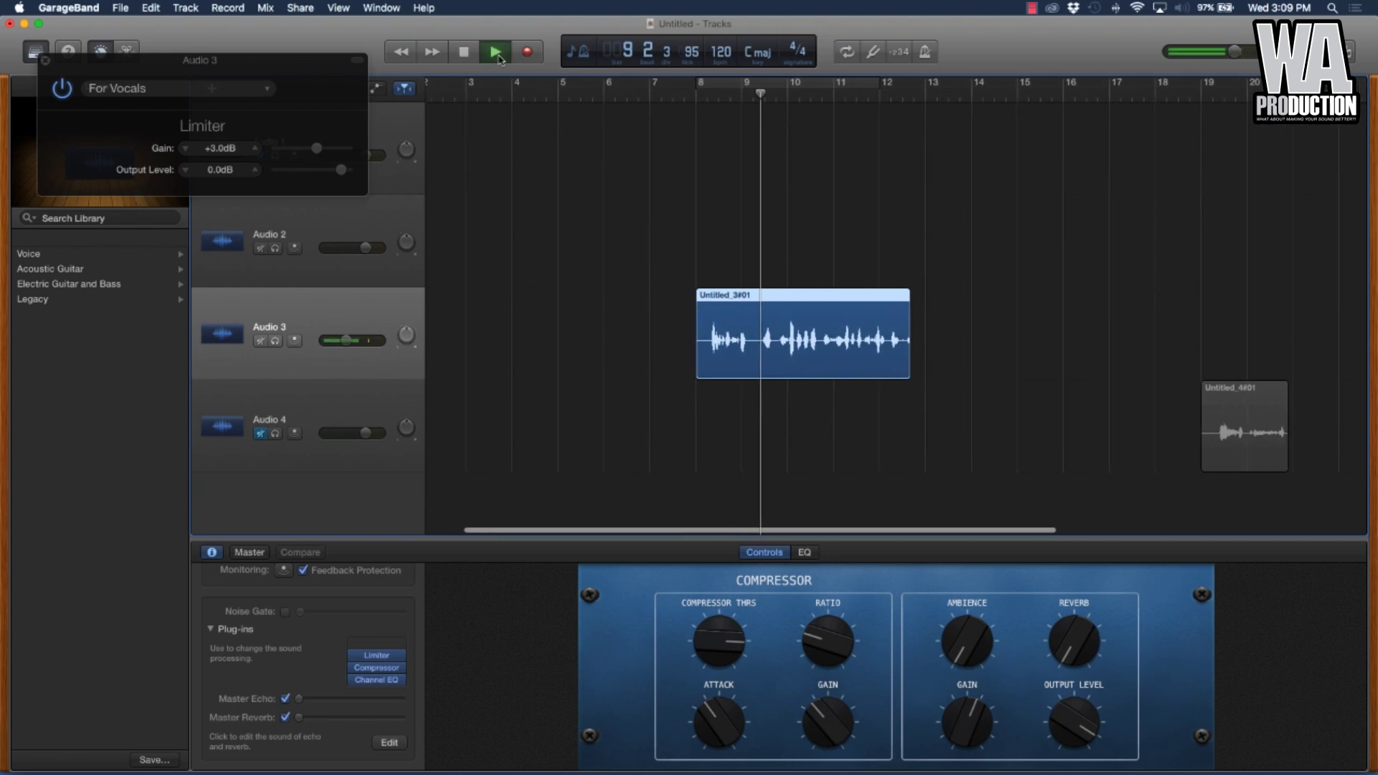
{"action": "key", "text": "space"}
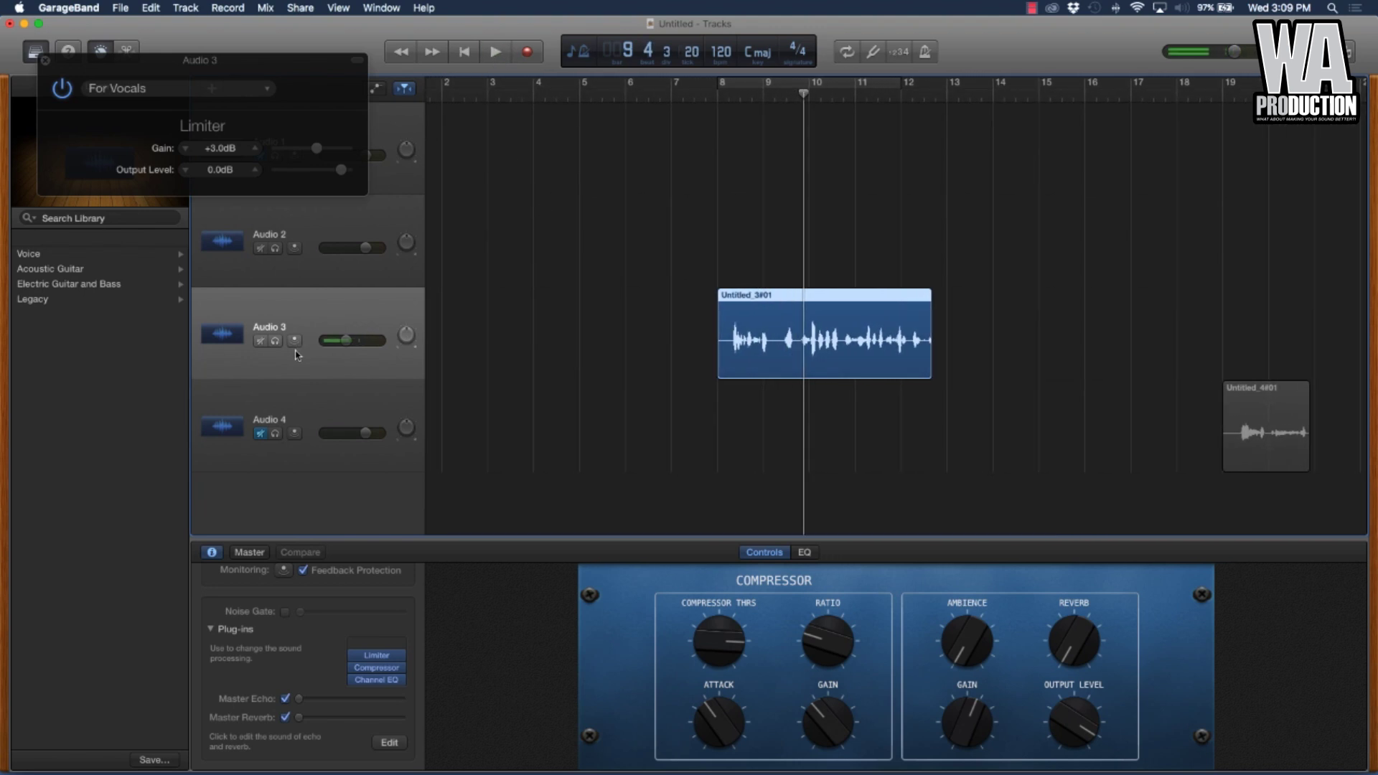
Mute Audio 3 and insert a DeEsser, leaving its Factory Default preset (10000 Hz, -10.0 dB).
{"action": "left_click", "coordinate": [262, 342]}
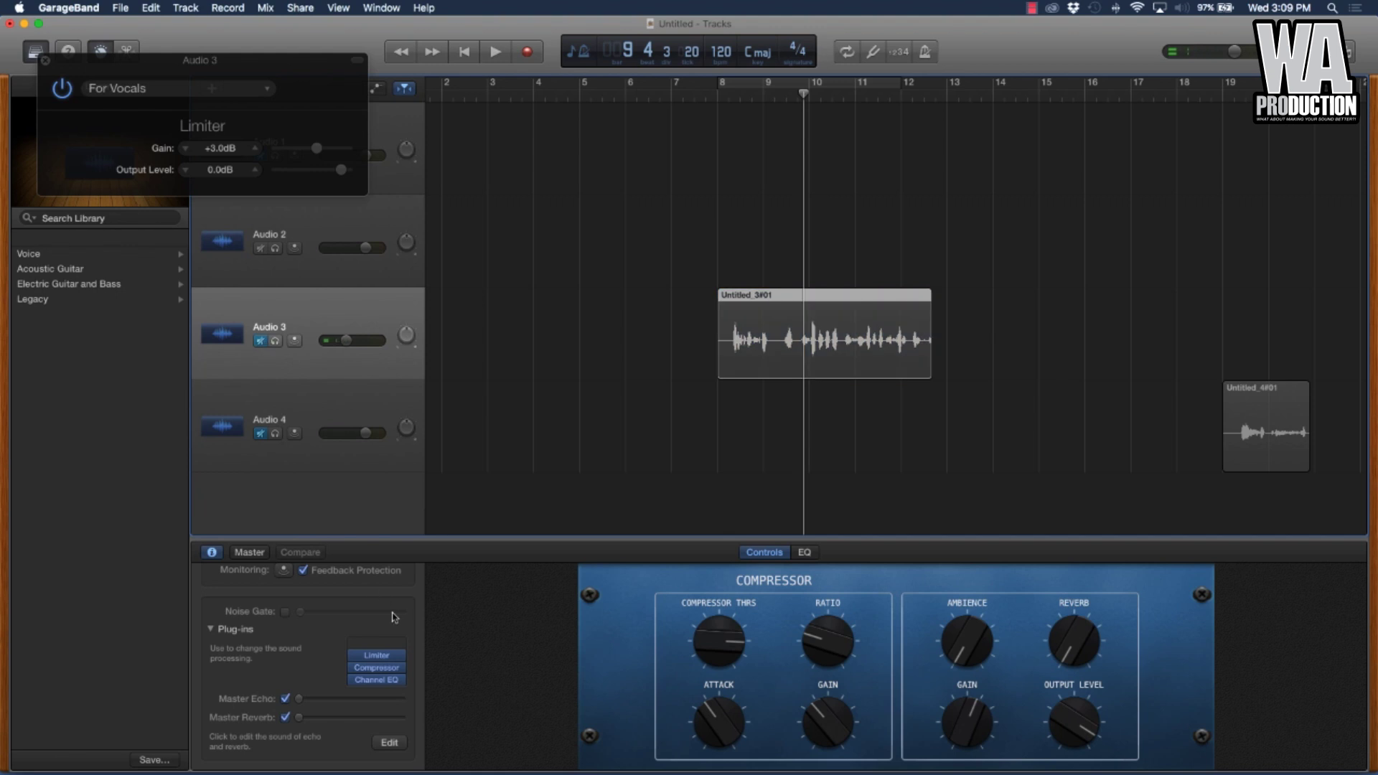
{"action": "left_click", "coordinate": [400, 646]}
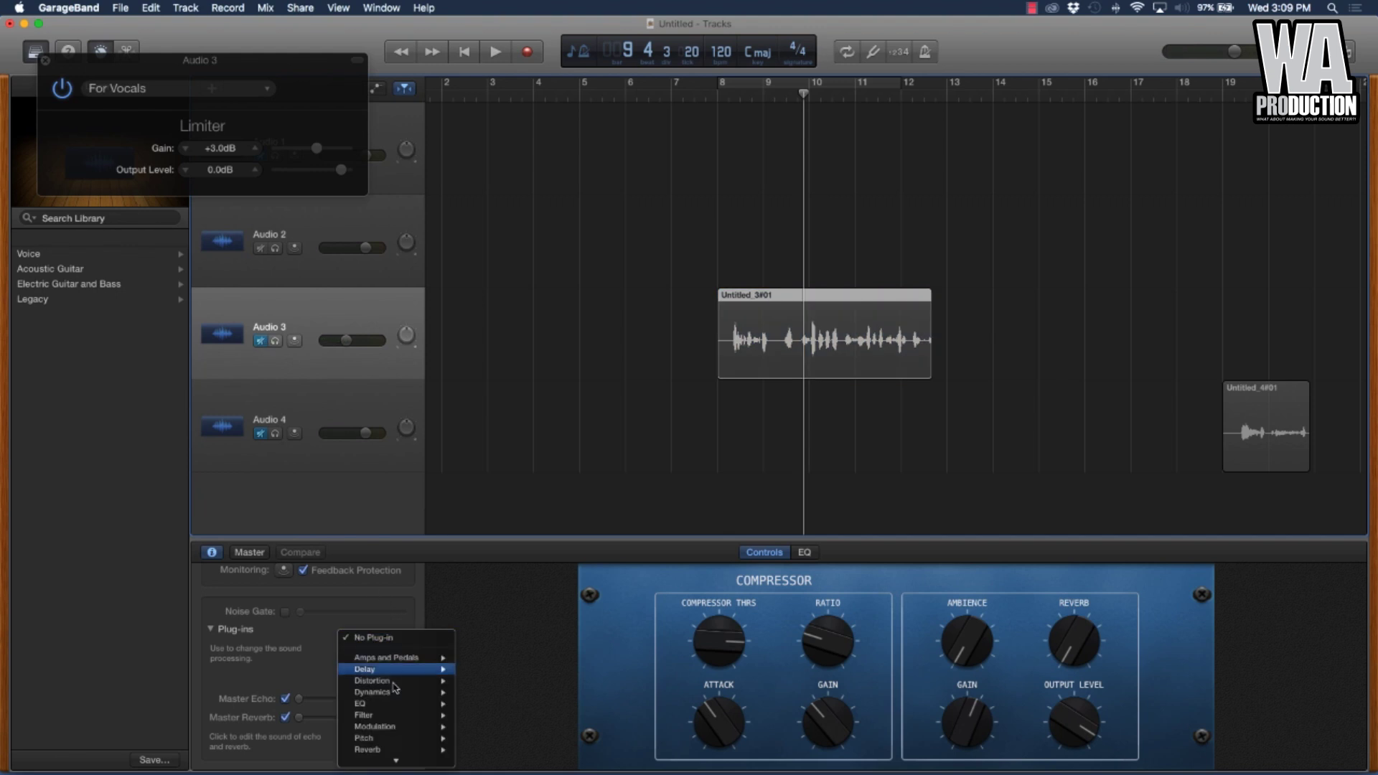
{"action": "mouse_move", "coordinate": [429, 693]}
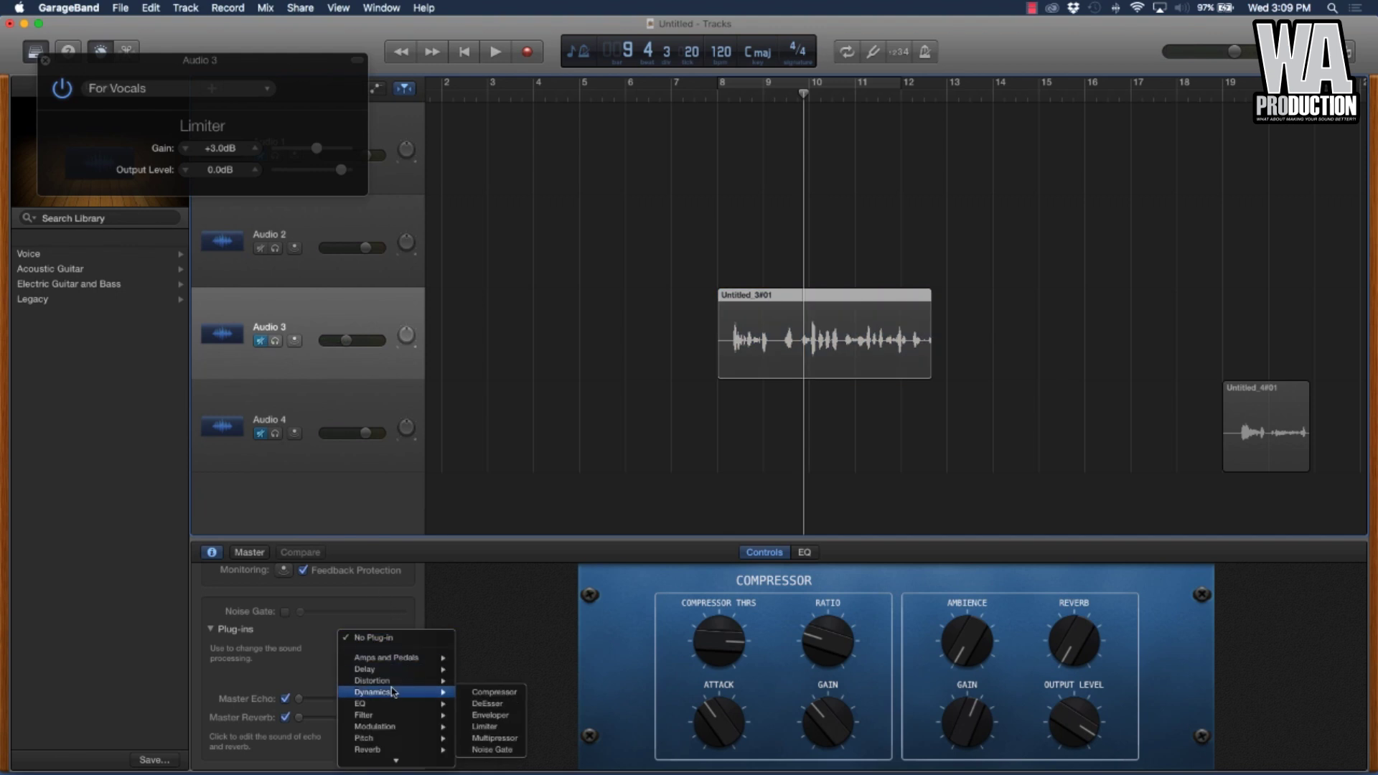
{"action": "left_click", "coordinate": [506, 707]}
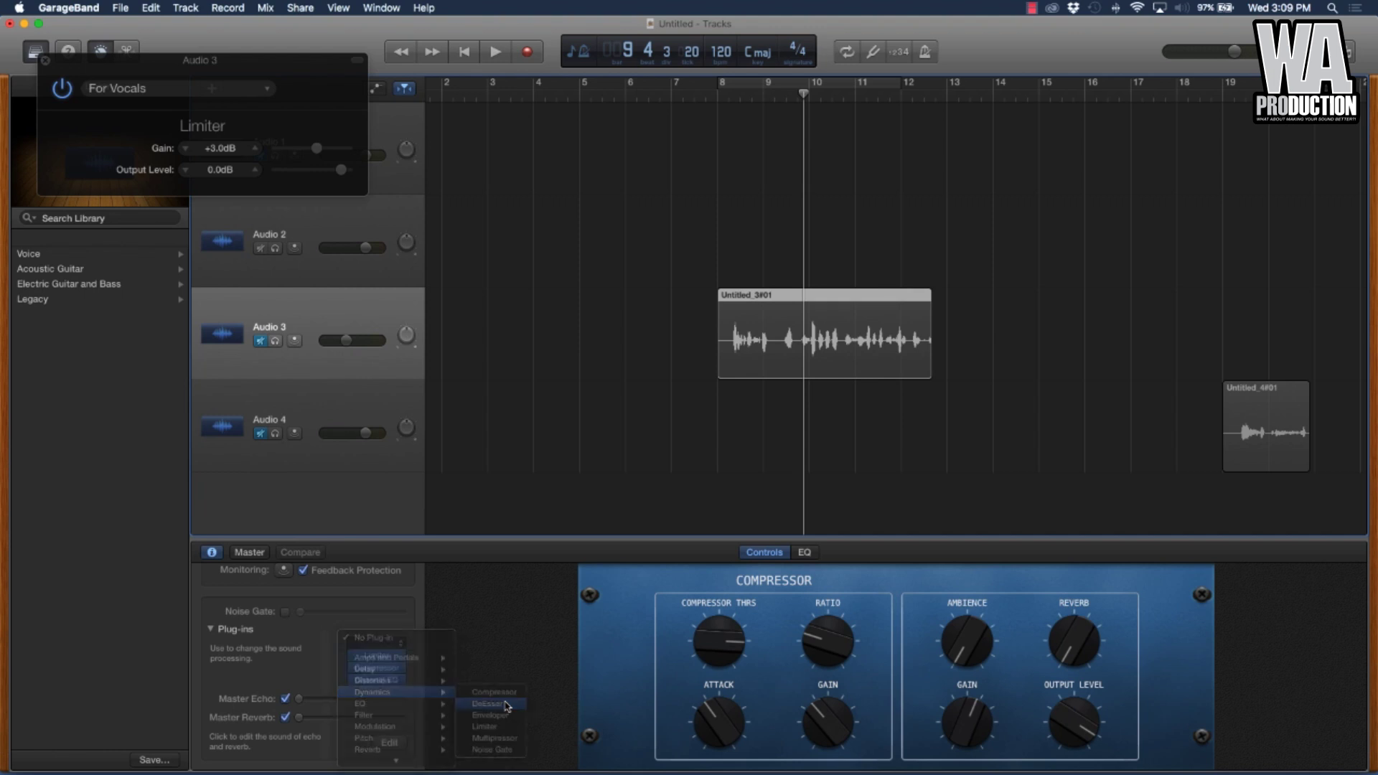
{"action": "left_click", "coordinate": [160, 93]}
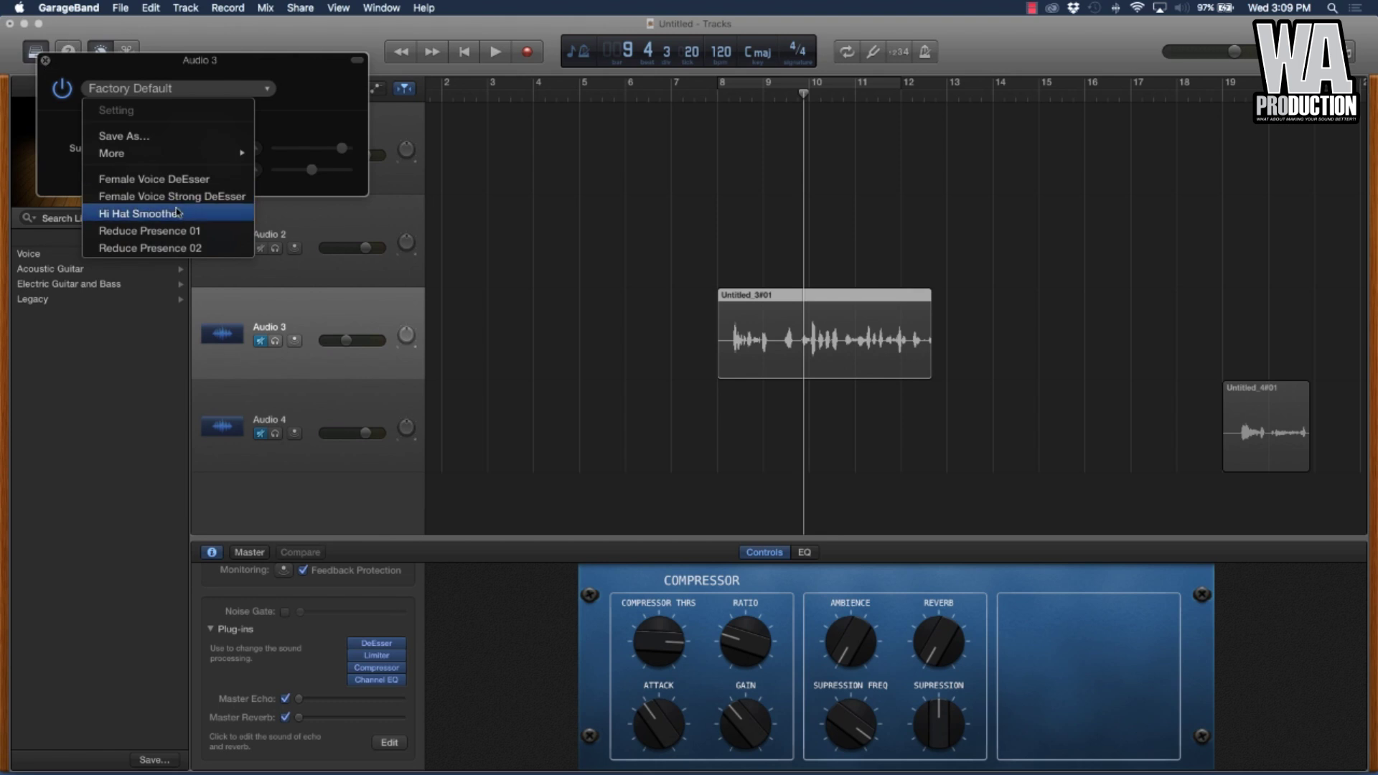
{"action": "left_click", "coordinate": [49, 72]}
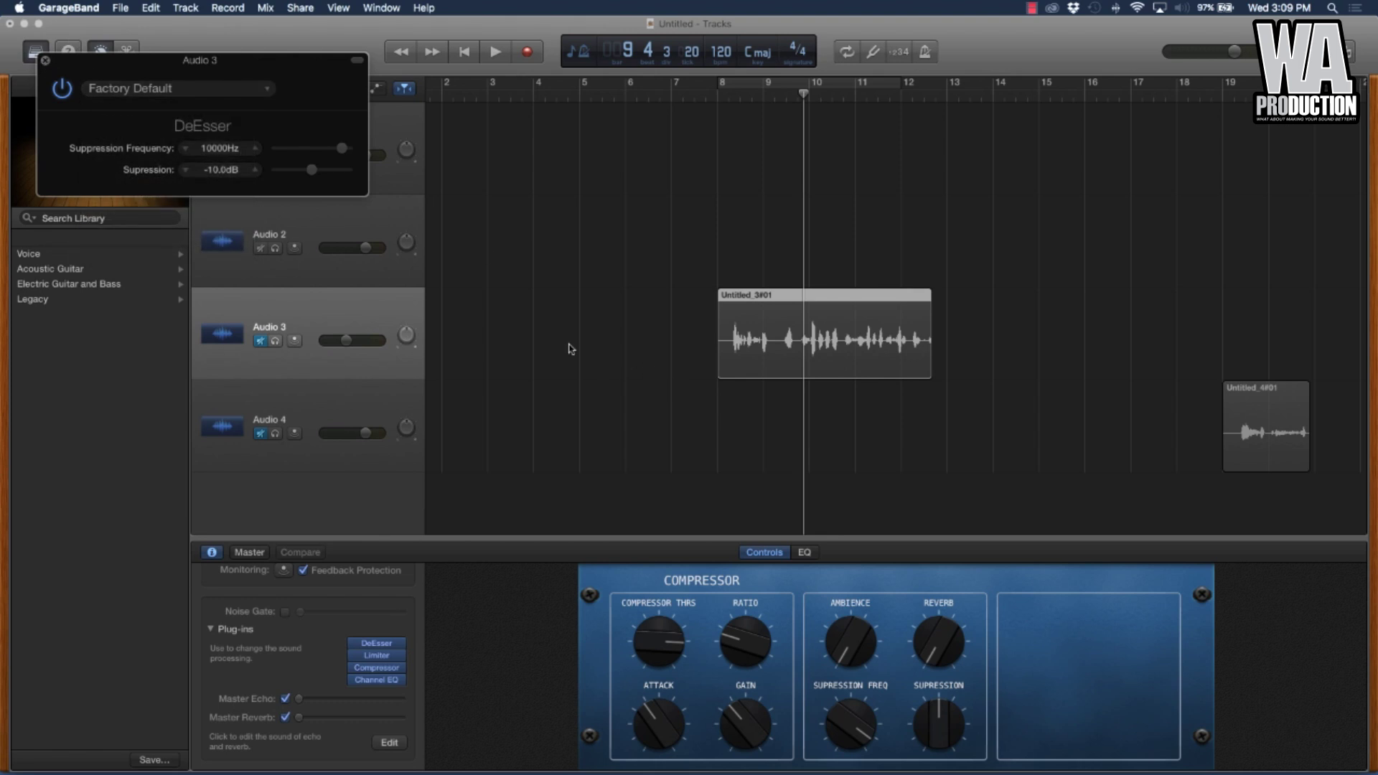
Close the DeEsser window and set the DeEsser slot to No Plug-in.
{"action": "left_click", "coordinate": [43, 61]}
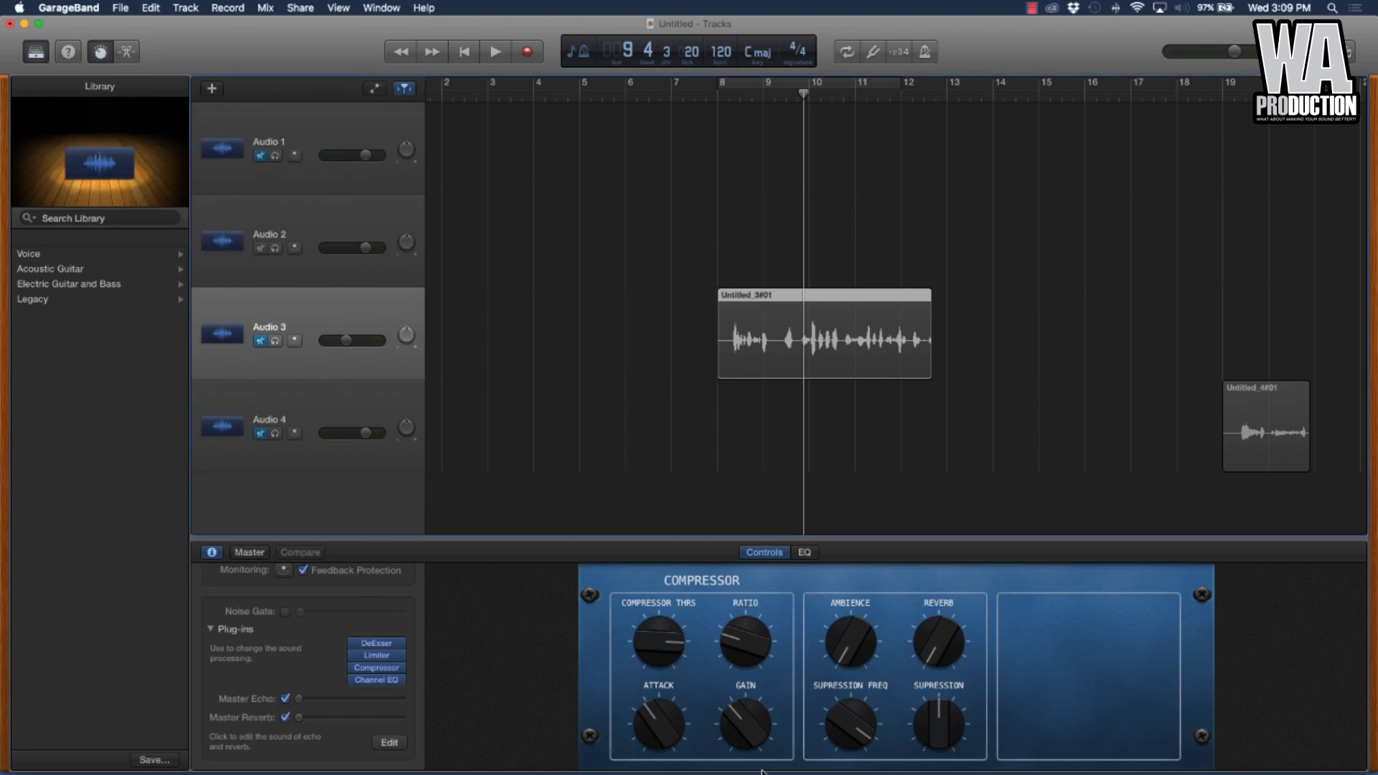
{"action": "left_click", "coordinate": [403, 680]}
{"action": "mouse_move", "coordinate": [401, 684]}
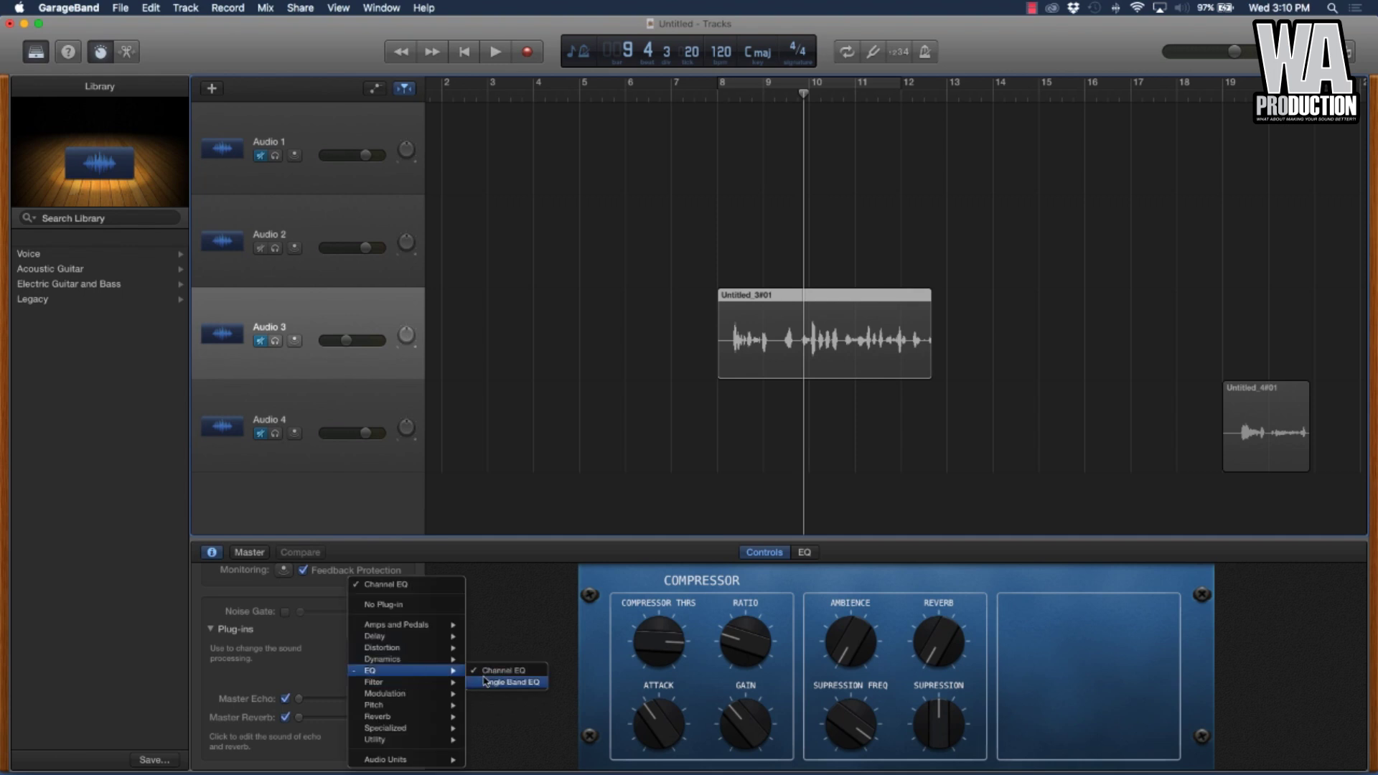
{"action": "left_click", "coordinate": [359, 676]}
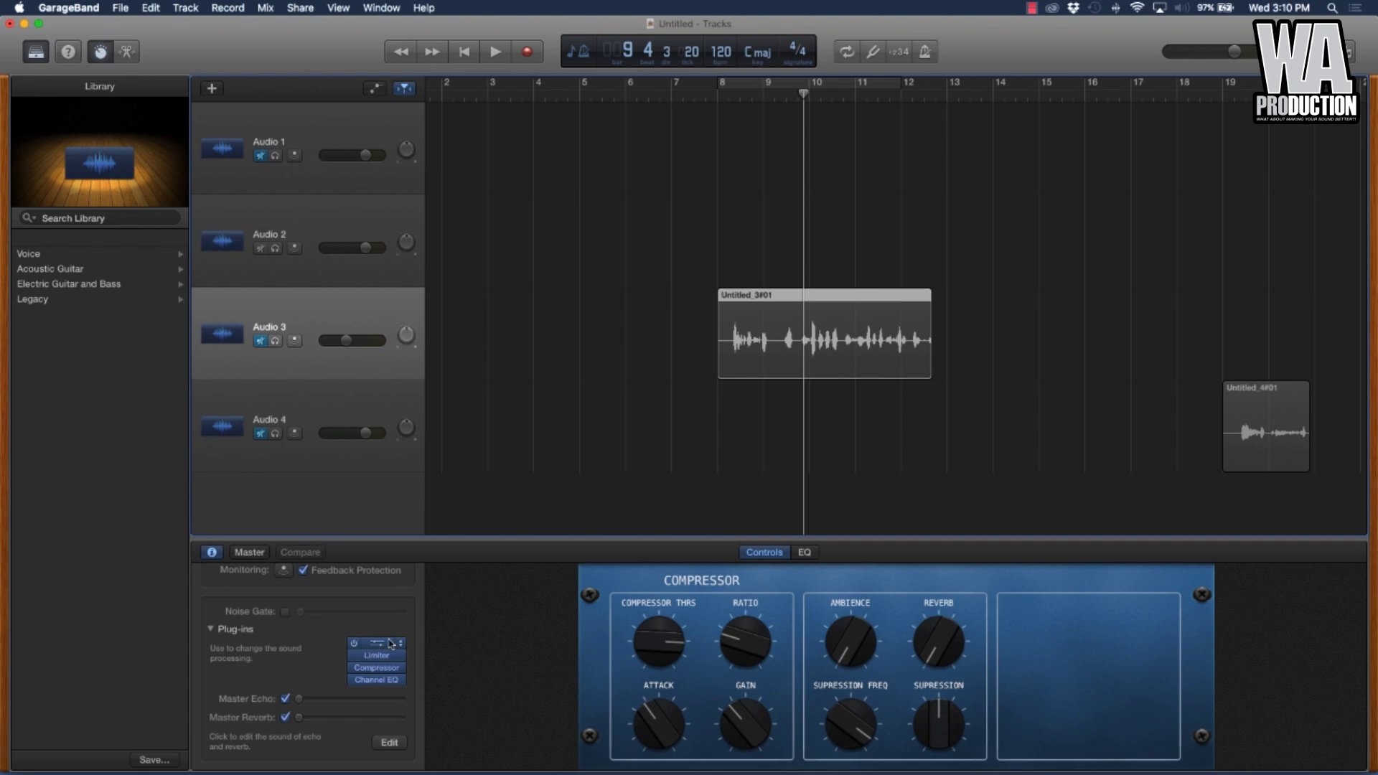
{"action": "left_click", "coordinate": [402, 648]}
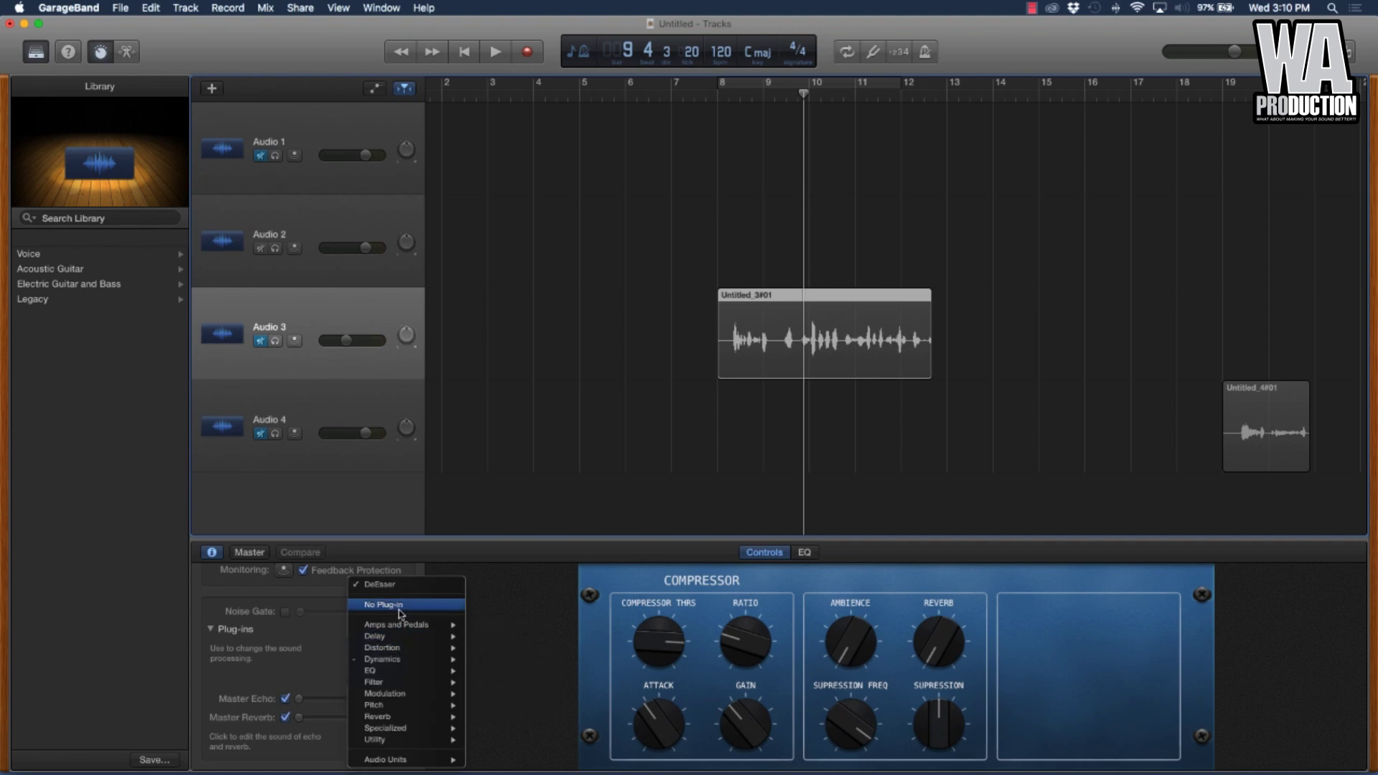
{"action": "left_click", "coordinate": [401, 606]}
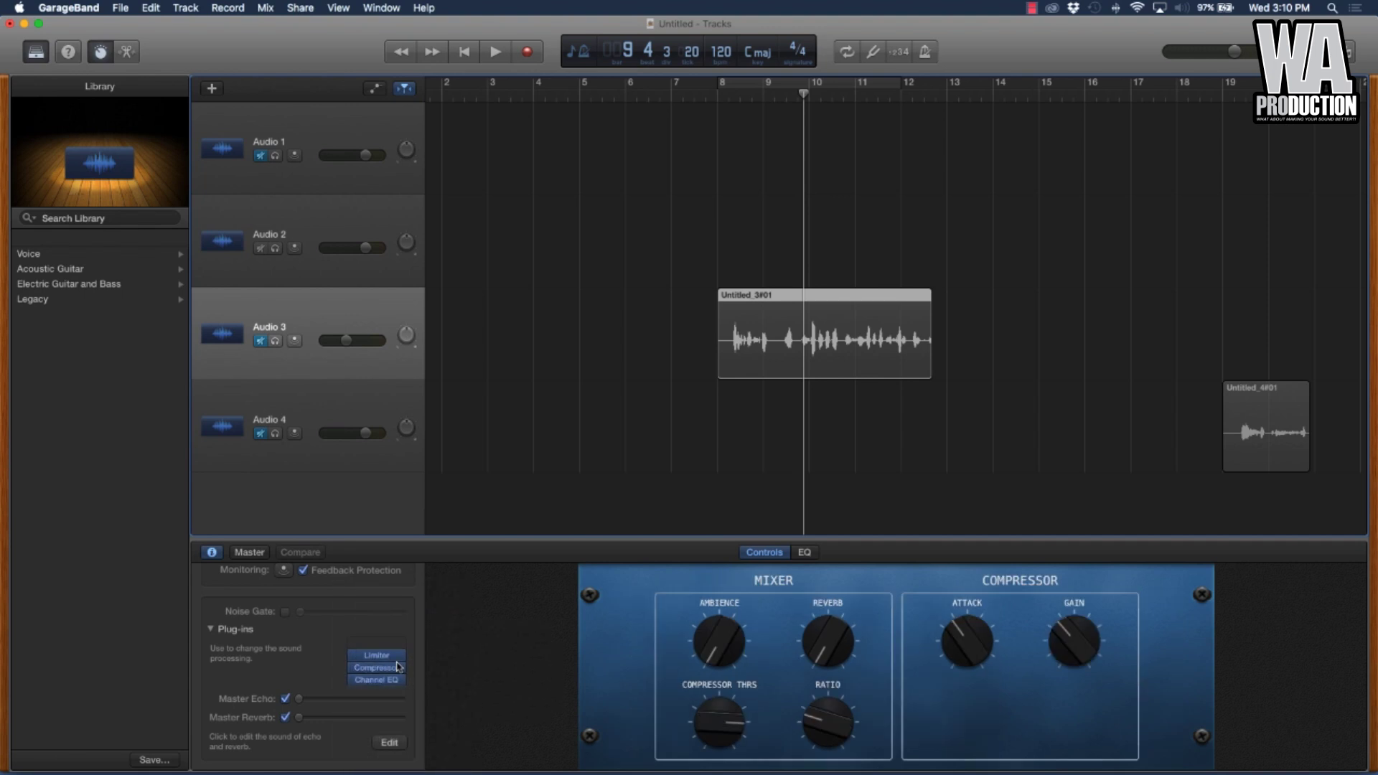
Confirm the Limiter stays on its For Vocals preset (+3.0 dB gain).
{"action": "mouse_move", "coordinate": [402, 671]}
{"action": "left_click", "coordinate": [401, 661]}
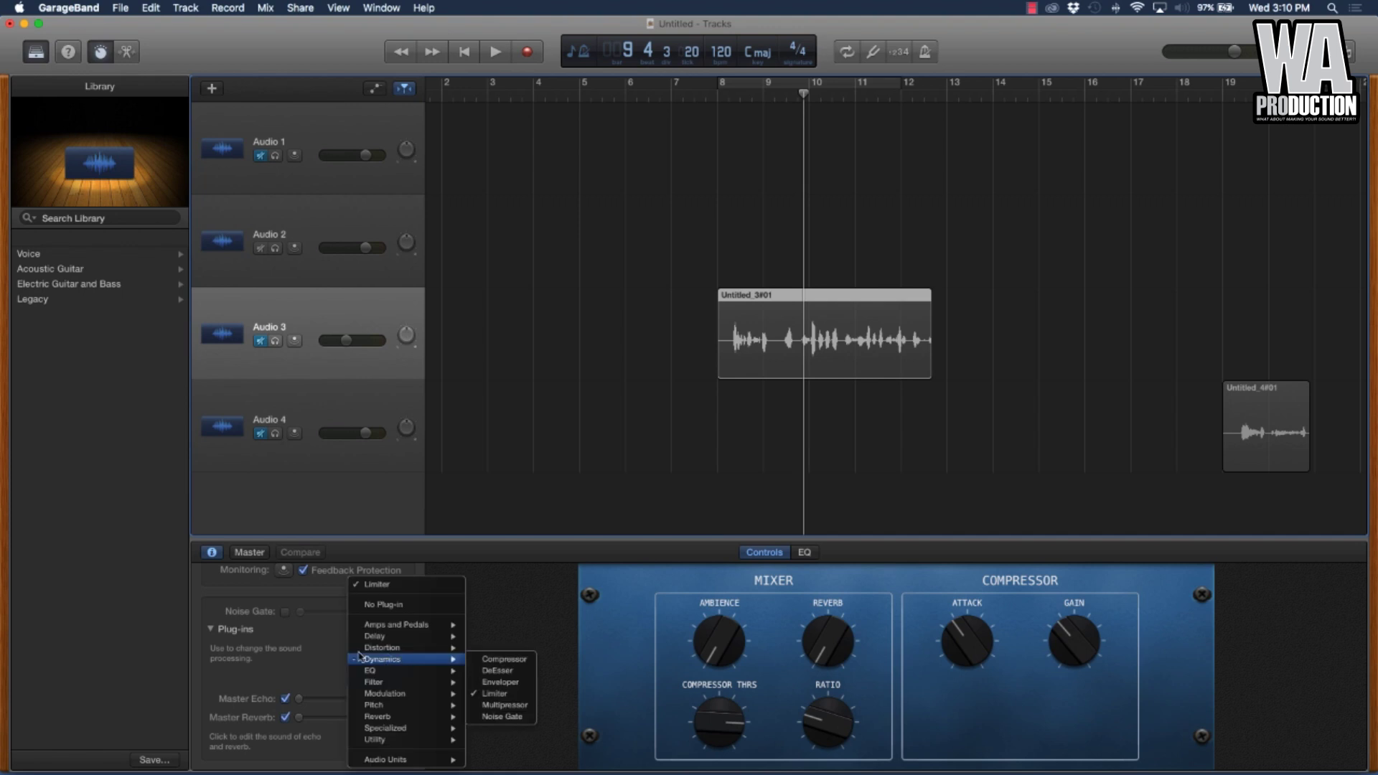
{"action": "left_click", "coordinate": [378, 656]}
{"action": "left_click", "coordinate": [377, 656]}
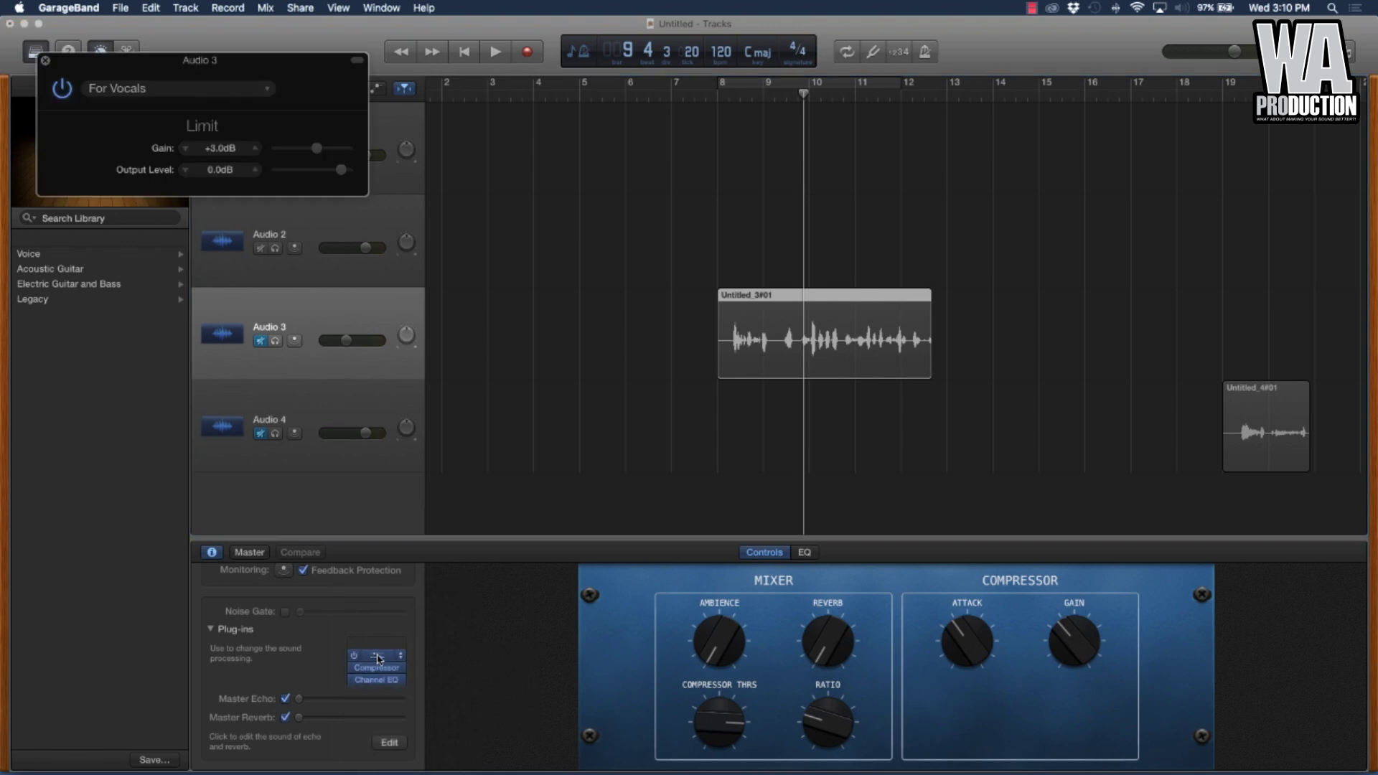
{"action": "left_click", "coordinate": [212, 90]}
{"action": "left_click", "coordinate": [23, 65]}
{"action": "left_click", "coordinate": [44, 60]}
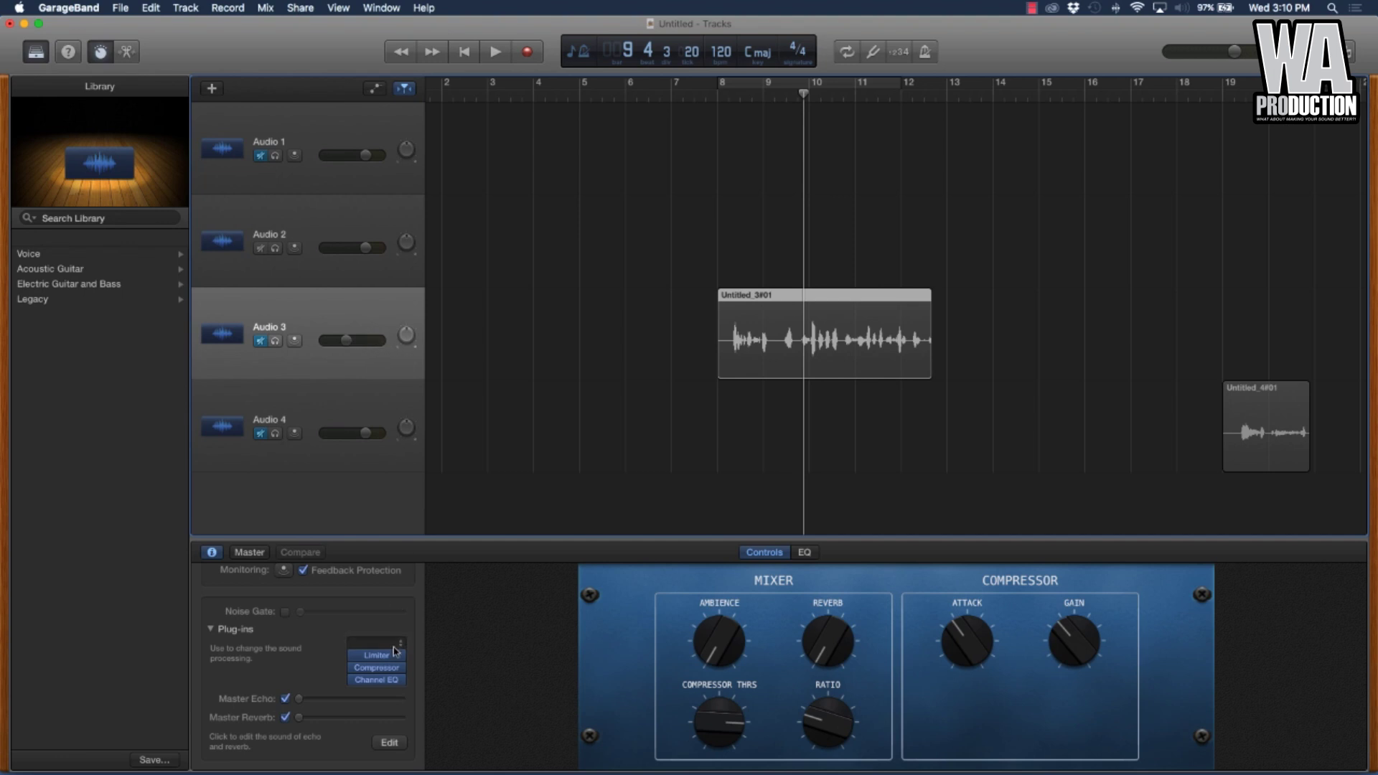
Browse Compressor presets, then switch the Channel EQ from Male Vocal Refresh to Voice > Natural Vocal.
{"action": "left_click", "coordinate": [376, 667]}
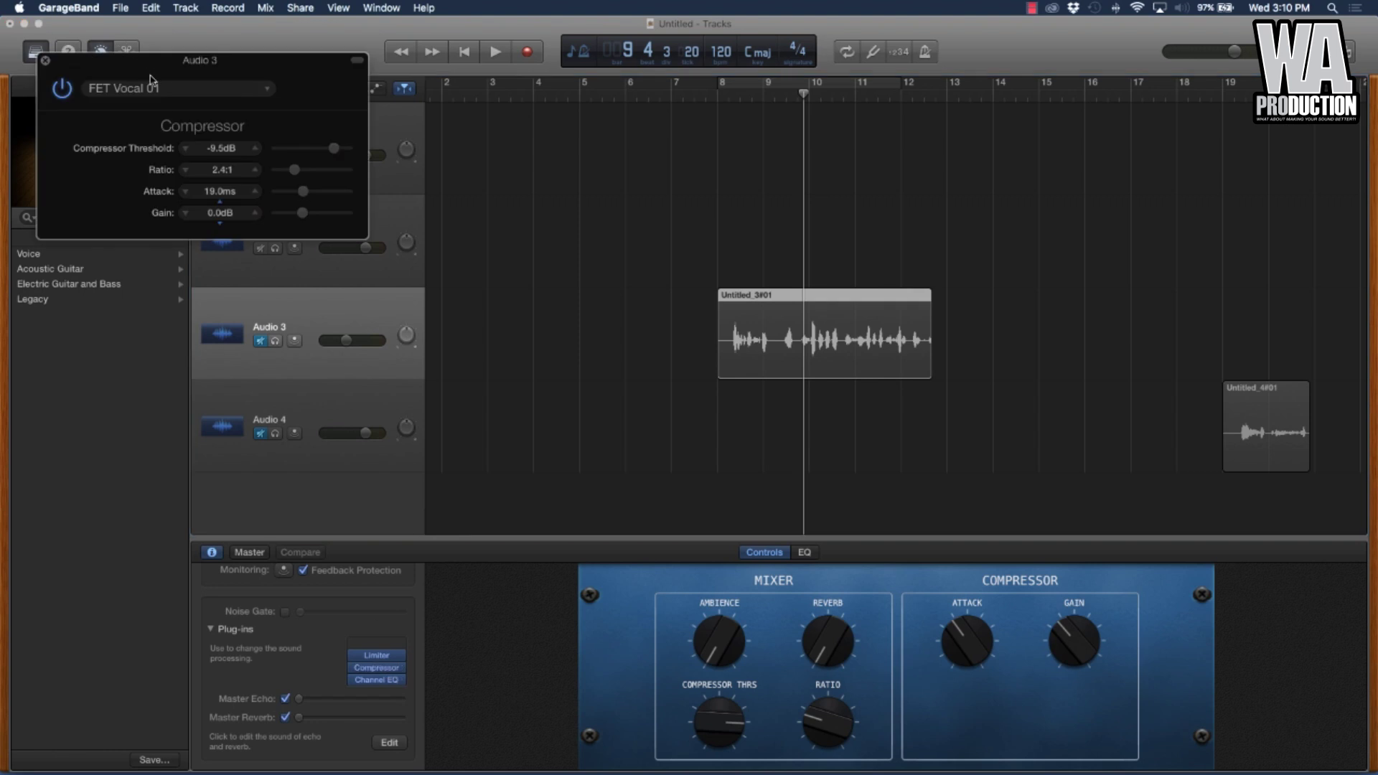
{"action": "left_click", "coordinate": [153, 86]}
{"action": "mouse_move", "coordinate": [159, 259]}
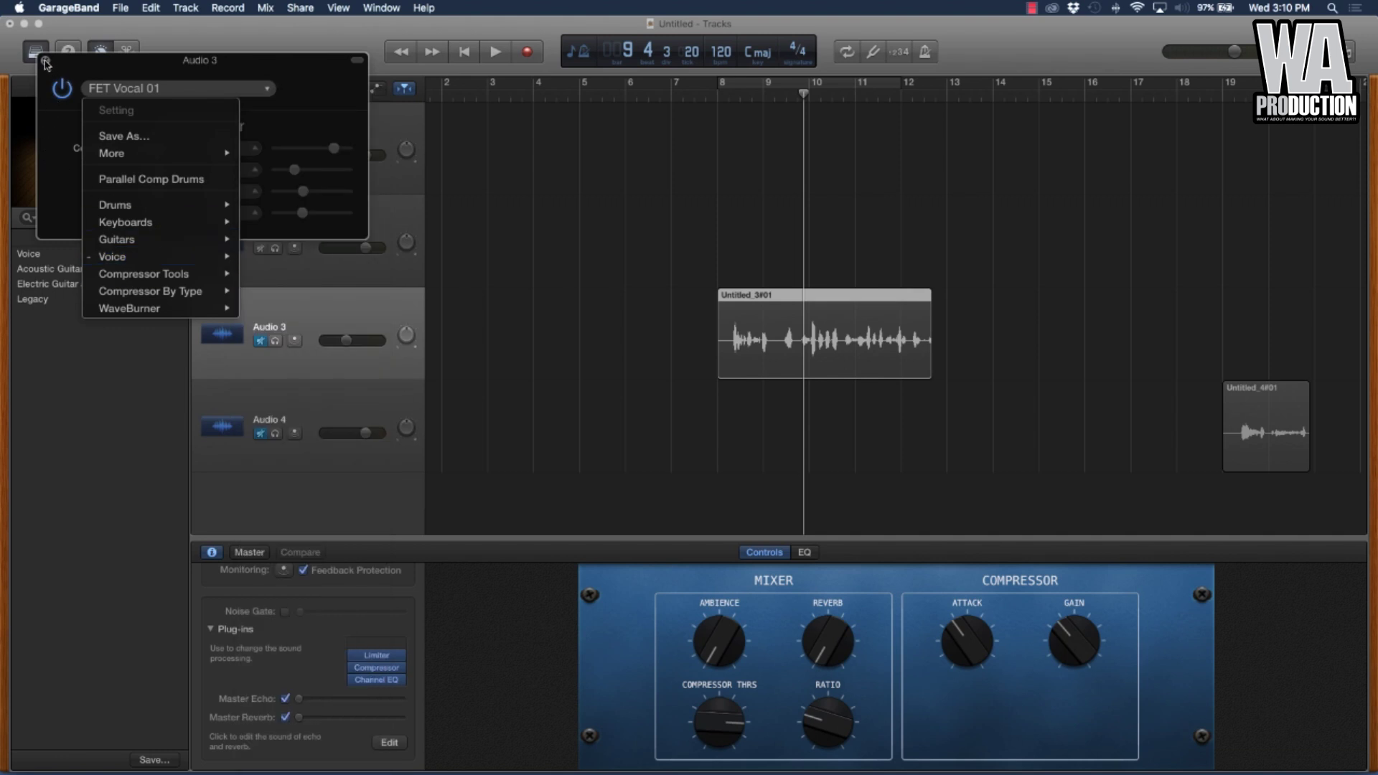
{"action": "left_click", "coordinate": [386, 680]}
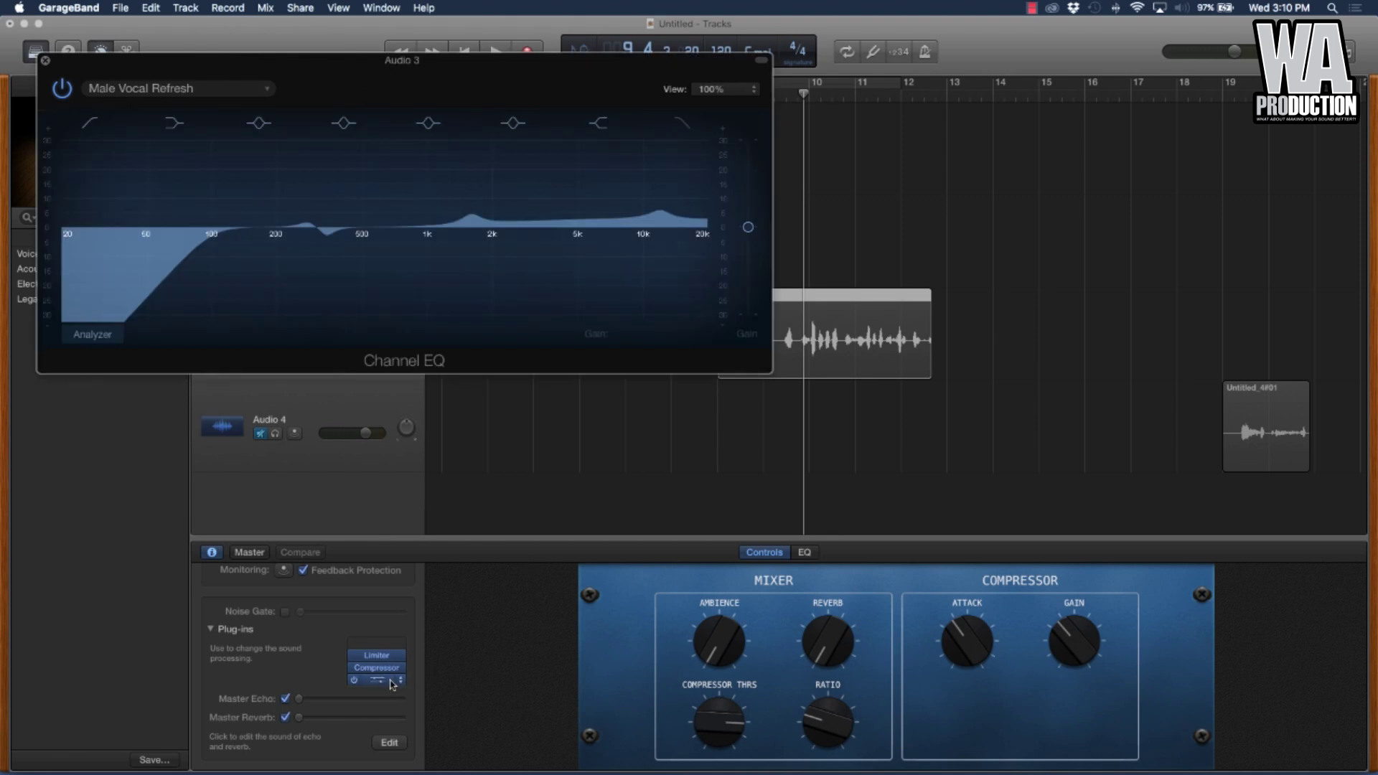
{"action": "left_click", "coordinate": [160, 88]}
{"action": "mouse_move", "coordinate": [140, 366]}
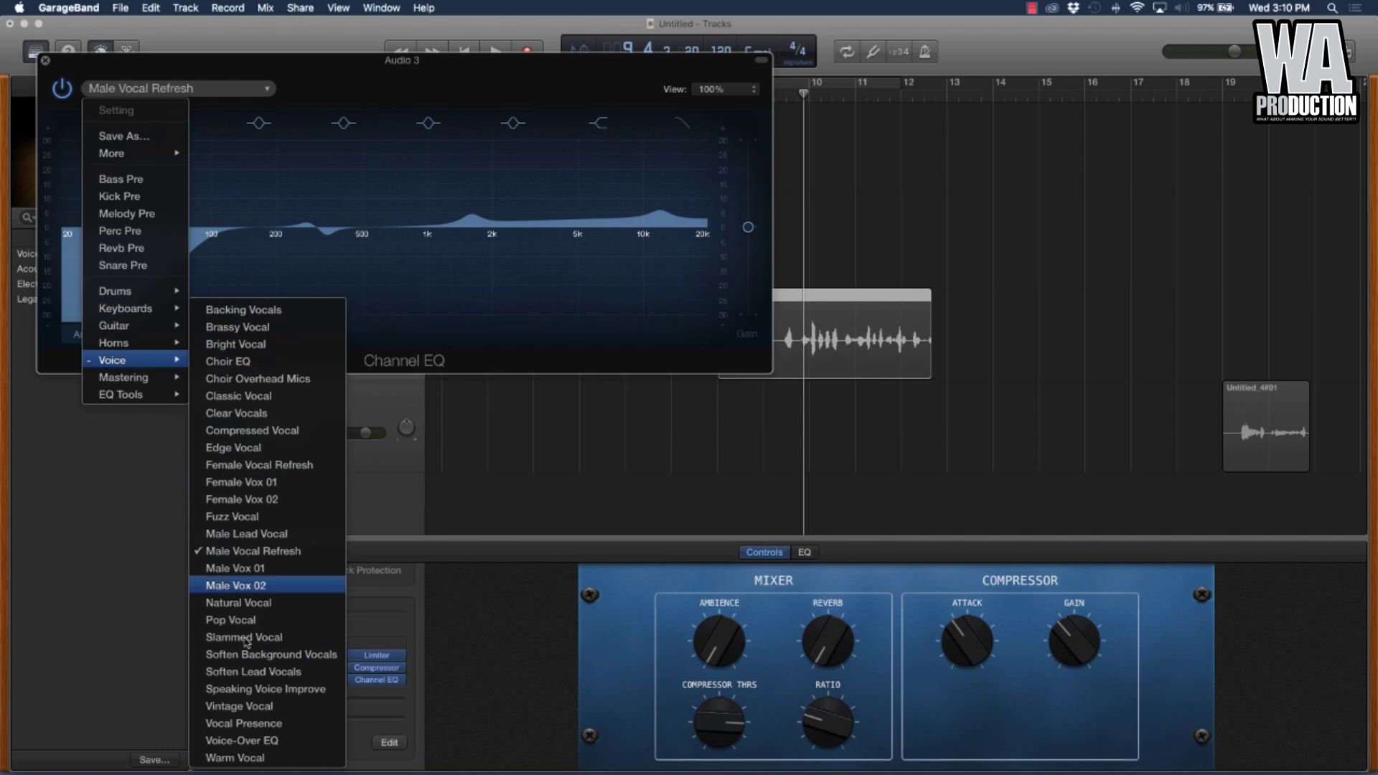
{"action": "left_click", "coordinate": [269, 604]}
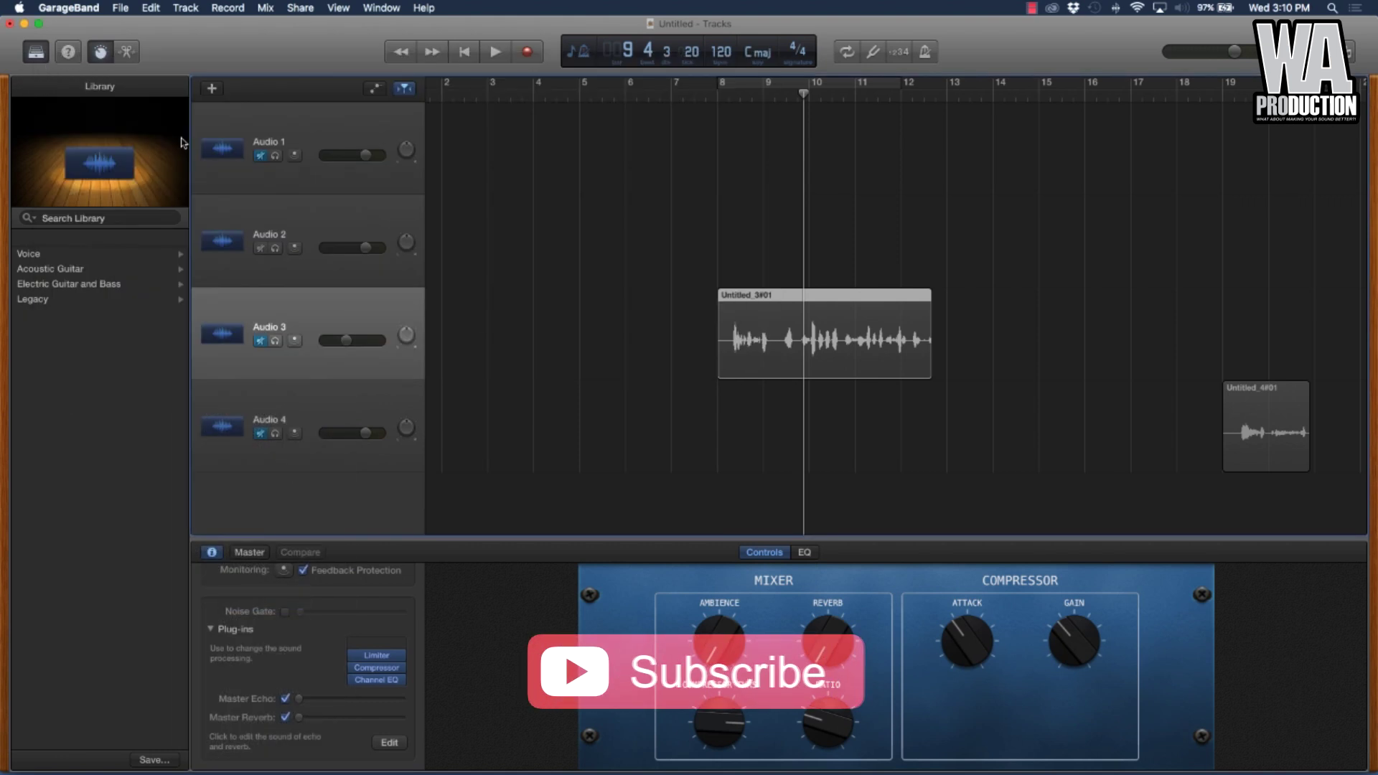
Unmute Audio 3, play back the vocal with the Natural Vocal EQ, then mute it again.
{"action": "left_click", "coordinate": [45, 60]}
{"action": "left_click", "coordinate": [251, 348]}
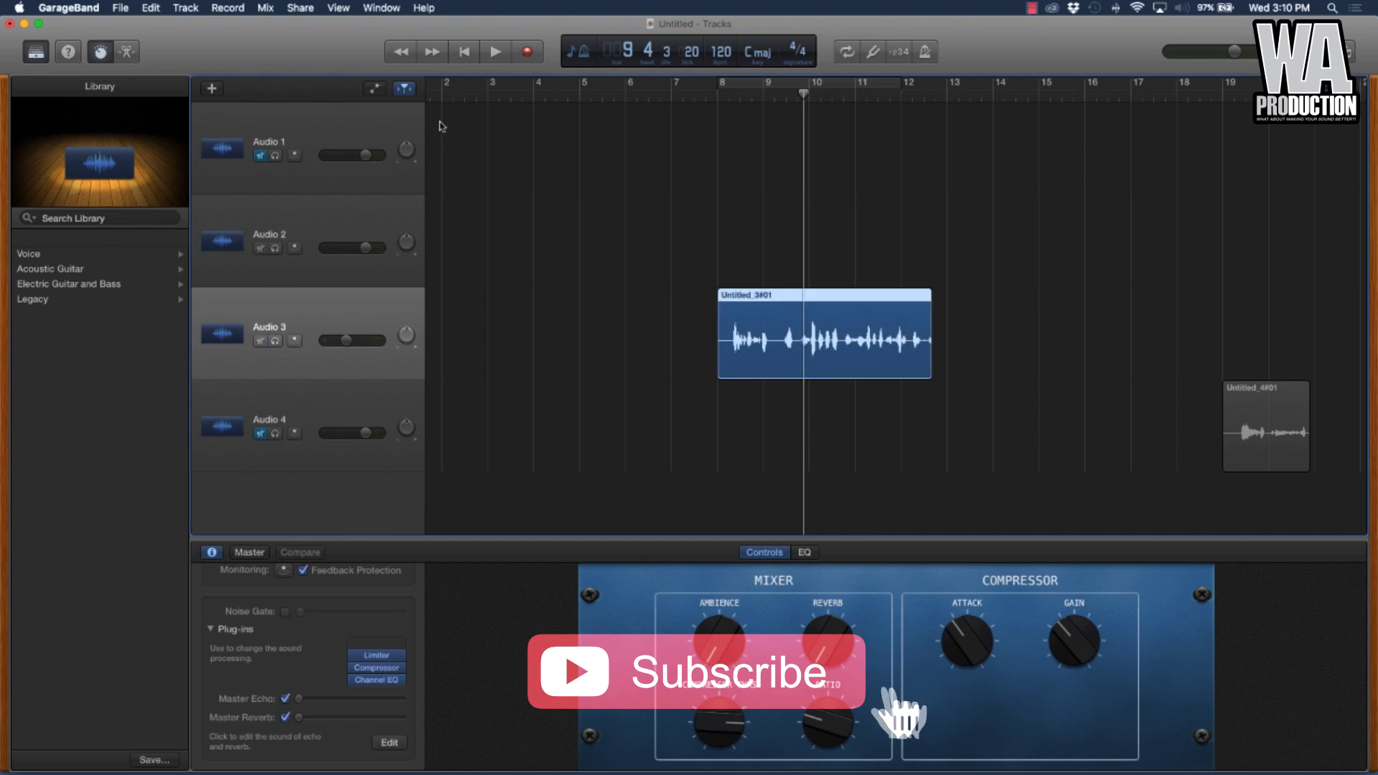
{"action": "left_click", "coordinate": [492, 54]}
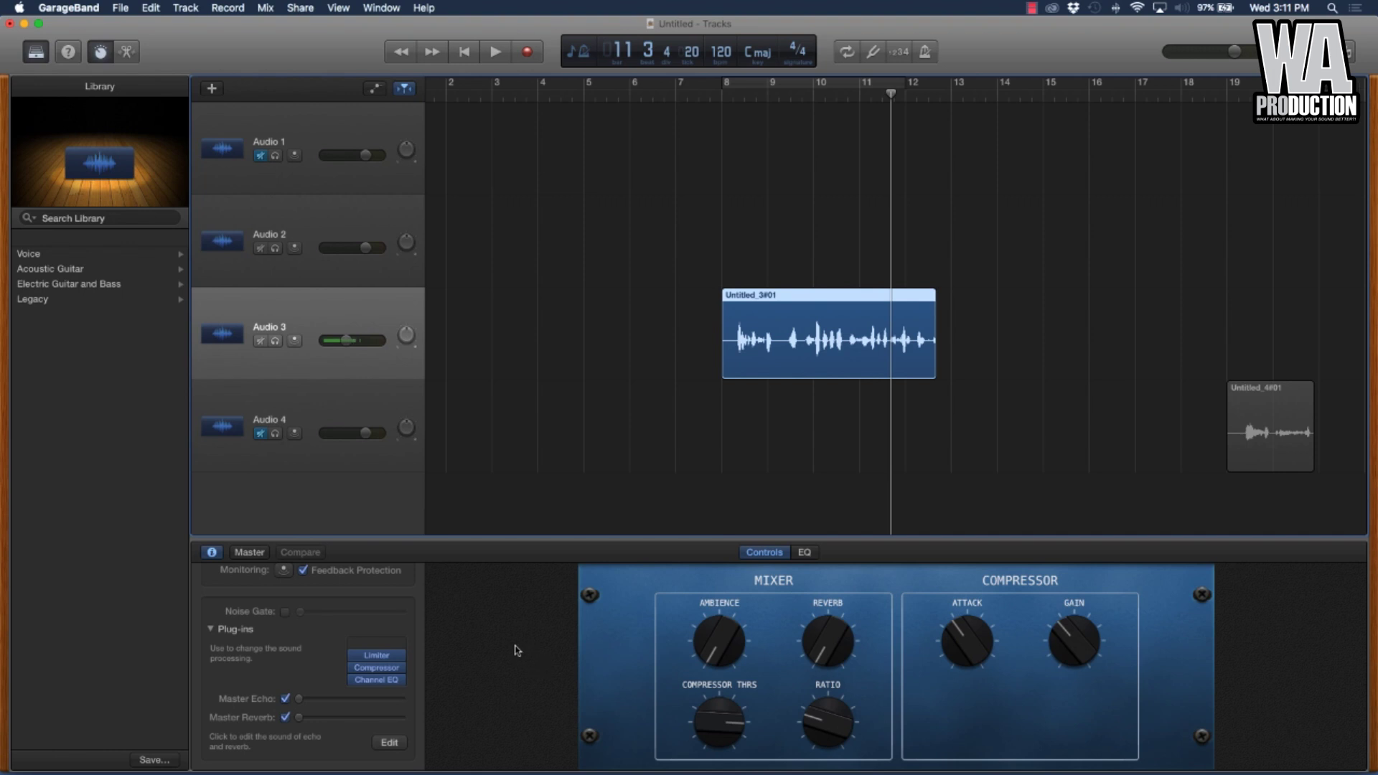
{"action": "left_click", "coordinate": [260, 340]}
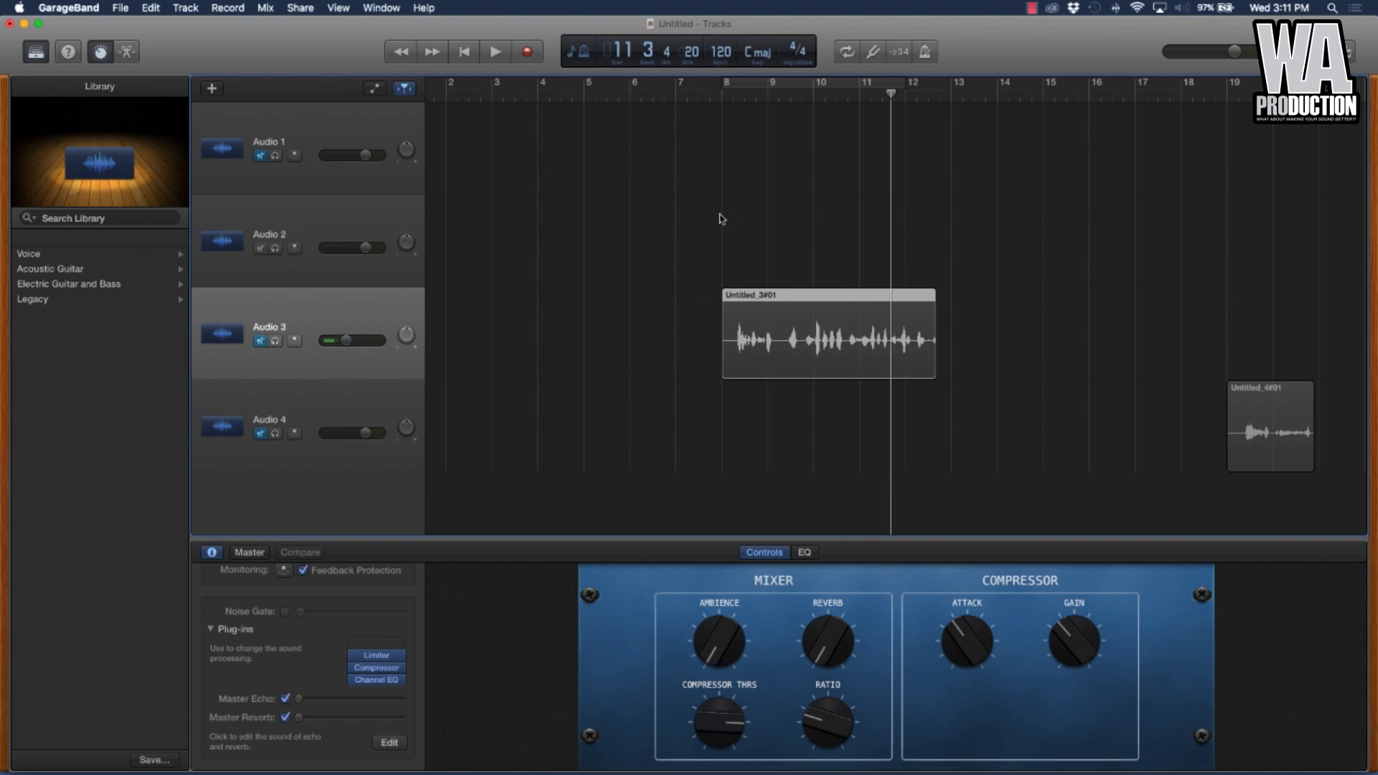